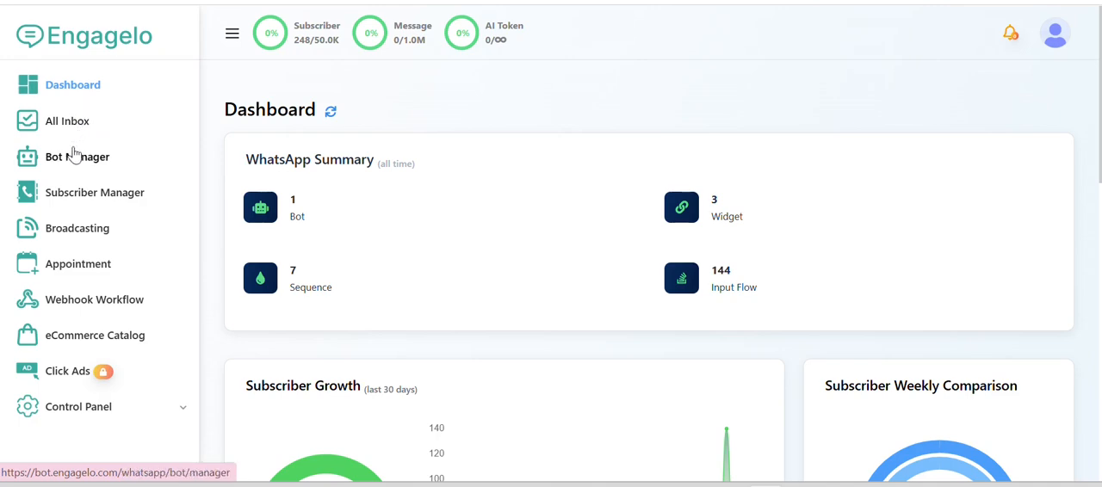
Go to the WhatsApp Bot Manager's bot reply settings and create a new bot flow
click(72, 167)
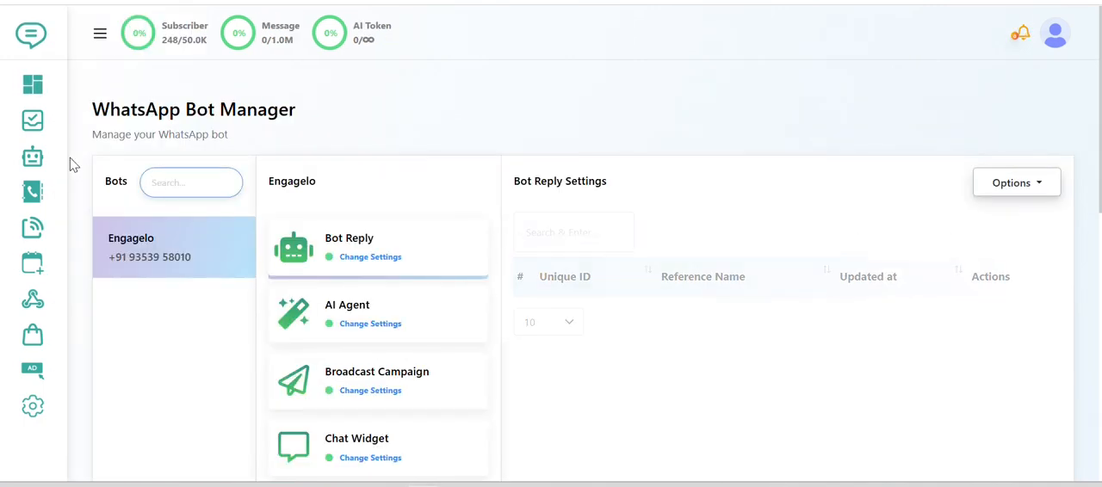
click(387, 249)
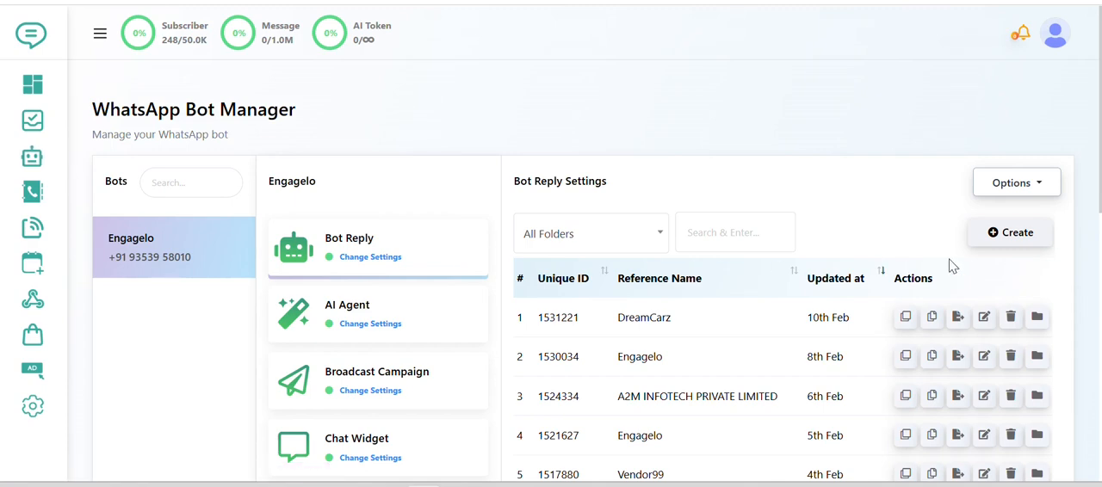
click(1012, 234)
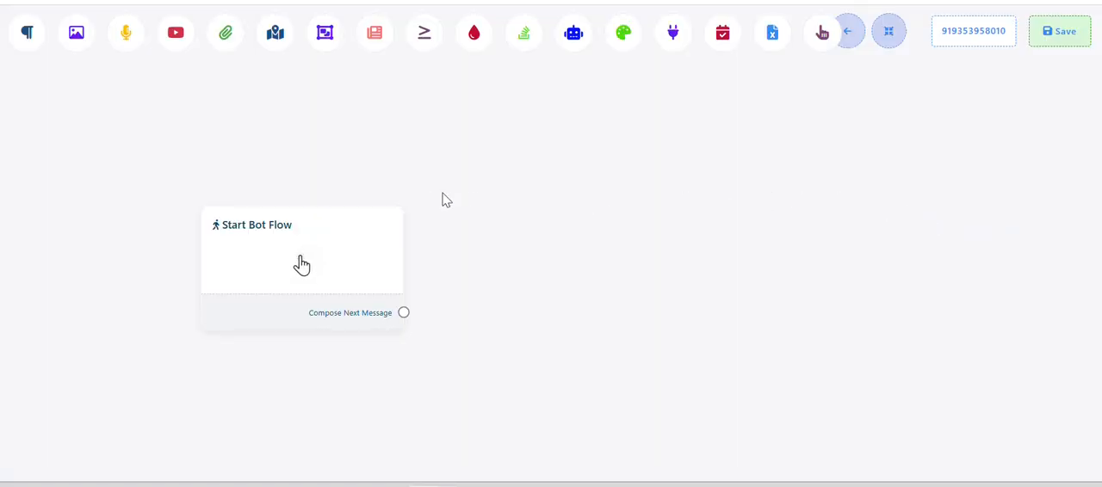
Open the Start Bot Flow block's configuration and enter the trigger keywords Hi, Hello, Hai
drag(346, 260, 310, 232)
click(308, 251)
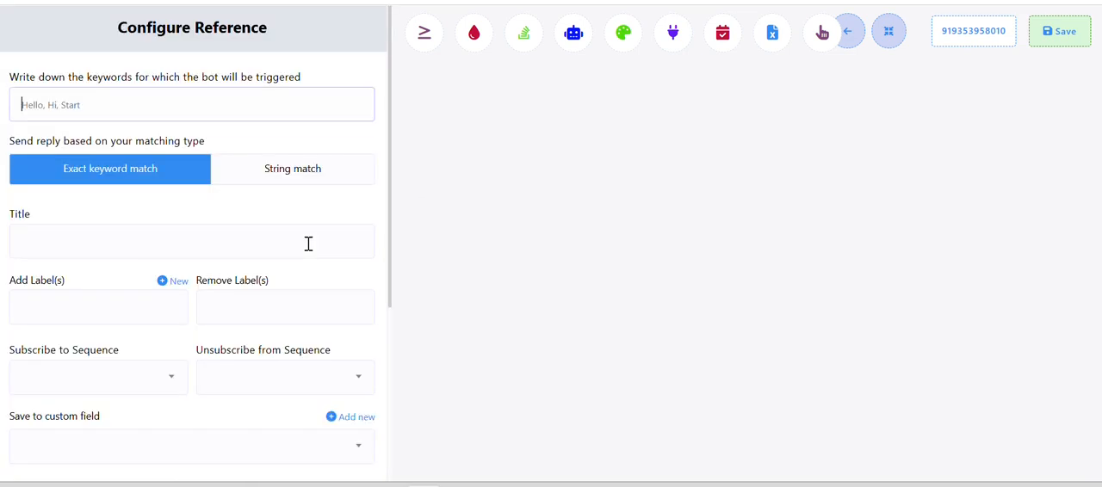
click(110, 106)
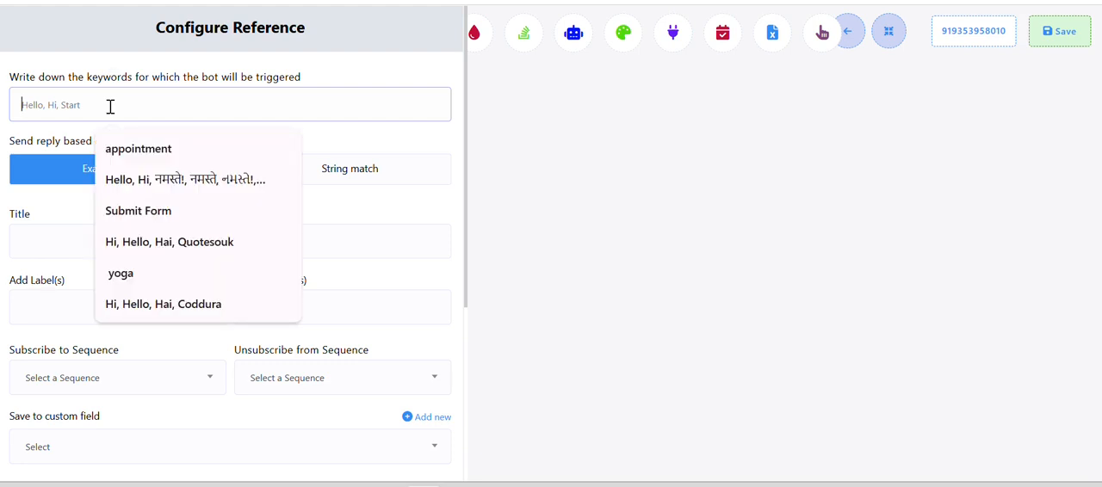
text(Hi, Hello,)
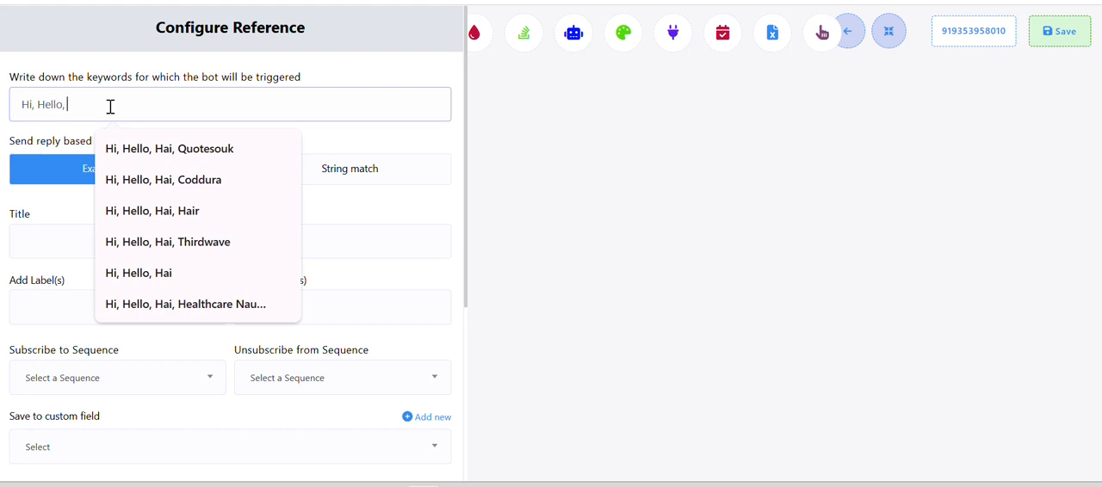
text(Hai)
click(381, 211)
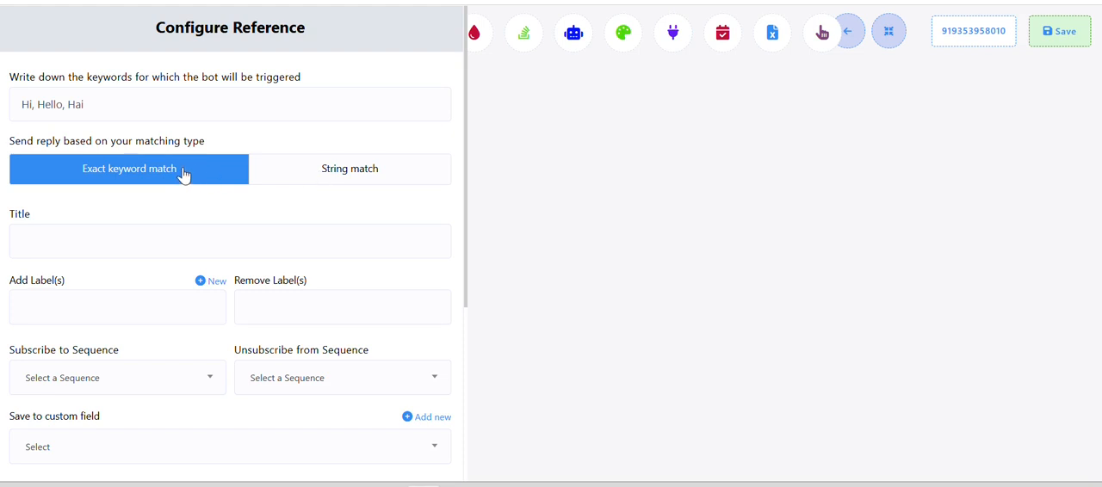
click(90, 105)
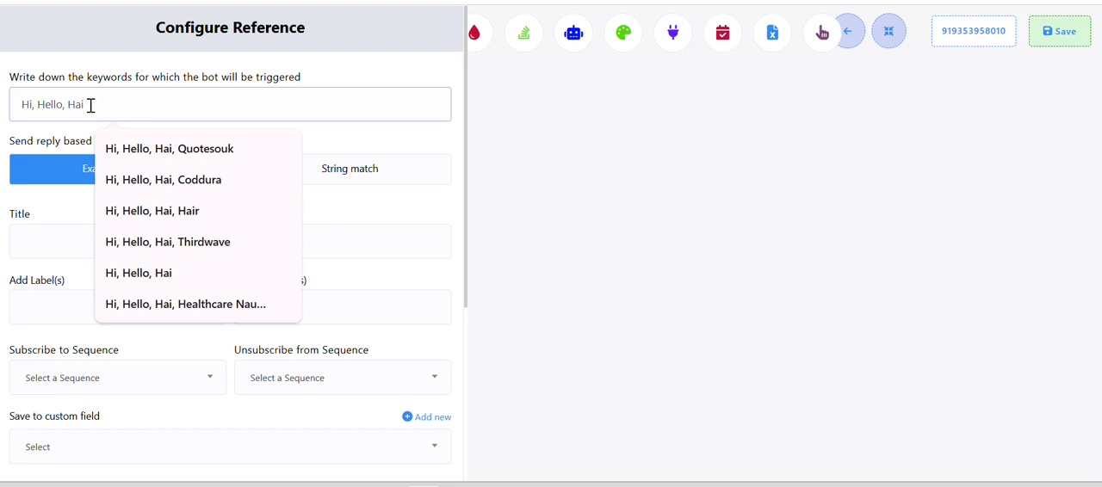
Set the keyword matching type to String match and title the flow Doctor Placement
click(360, 172)
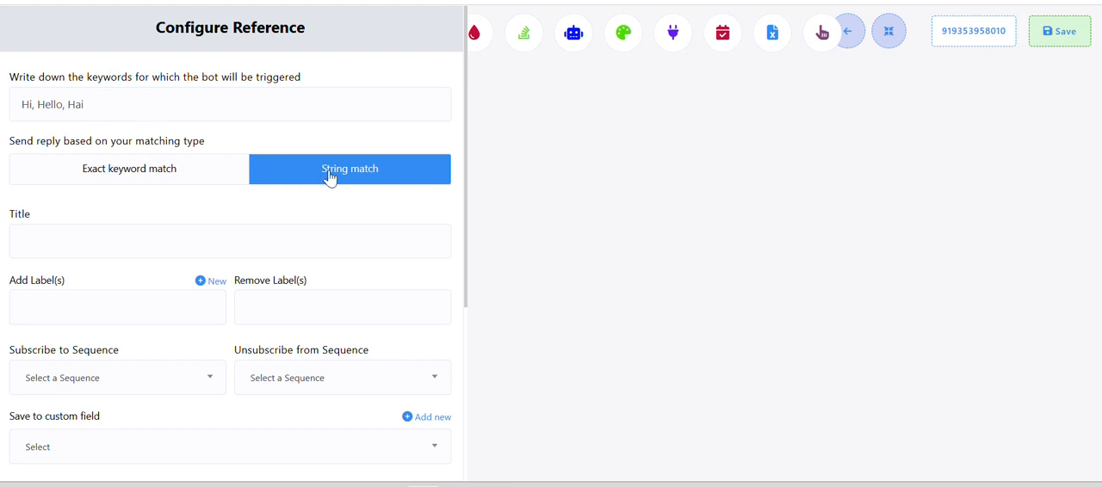
click(149, 240)
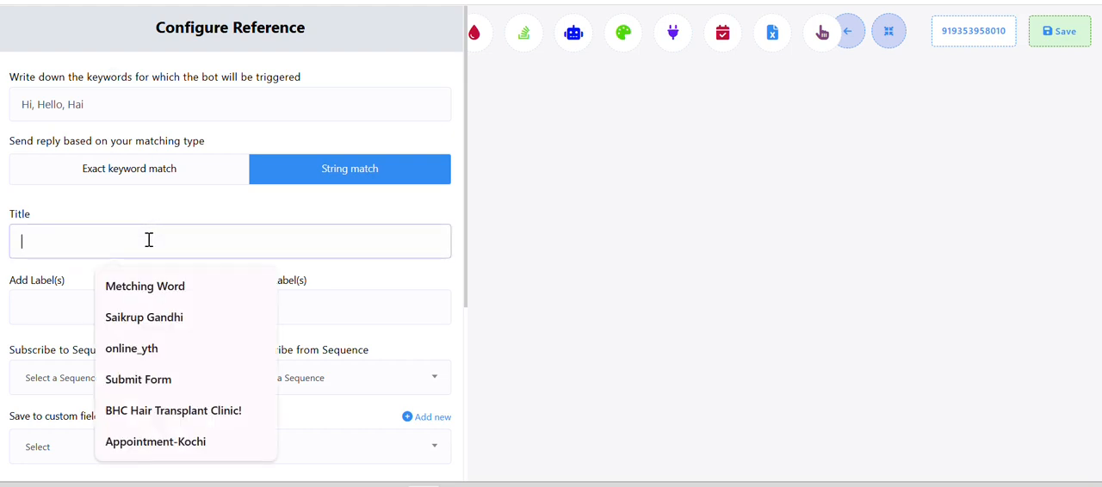
text(Doctor Placement)
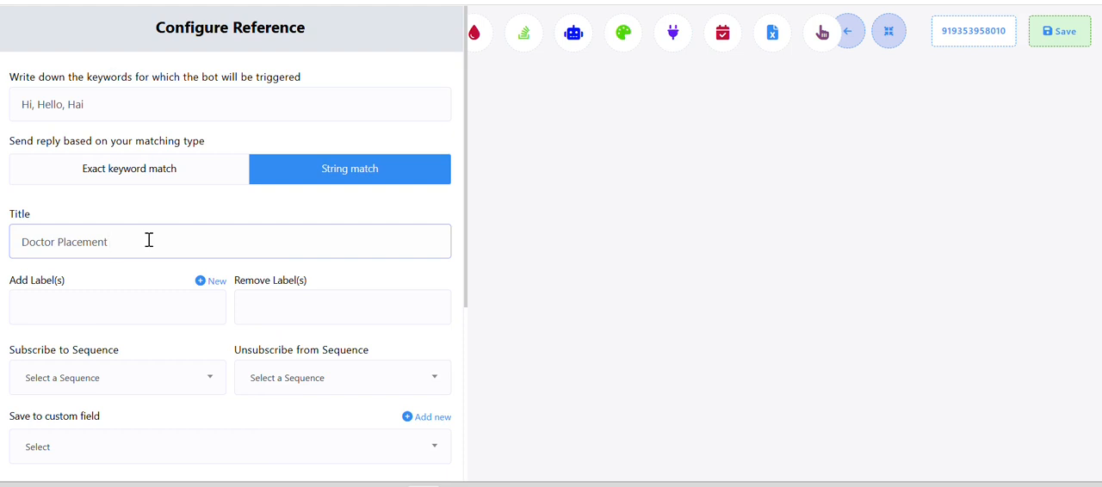
Switch to the Sample Flow document in Word, review the planned menu, lead capture and doctor placement sections, and return to the flow builder
mouse_move(728, 485)
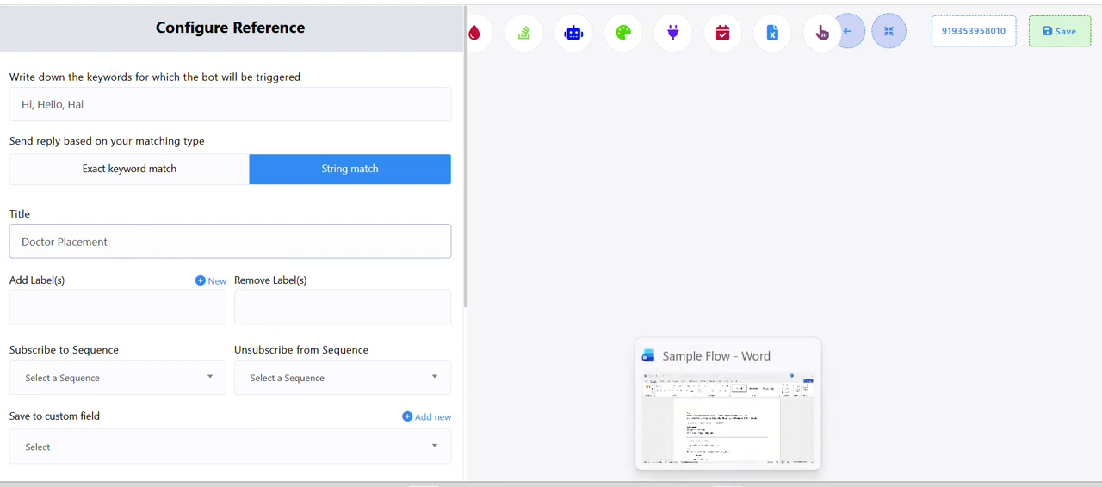
click(682, 448)
click(538, 270)
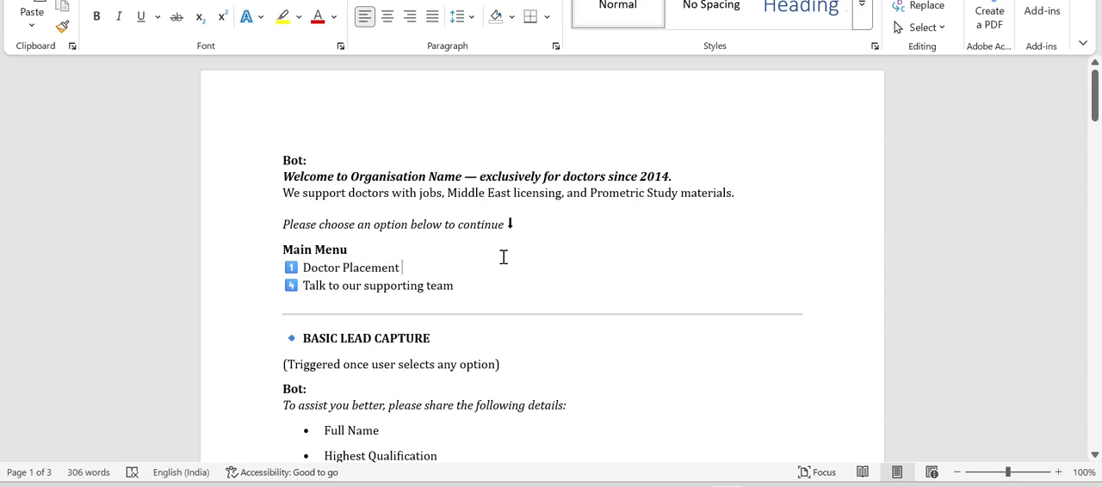
scroll(504, 256, down, 1)
scroll(502, 254, down, 1)
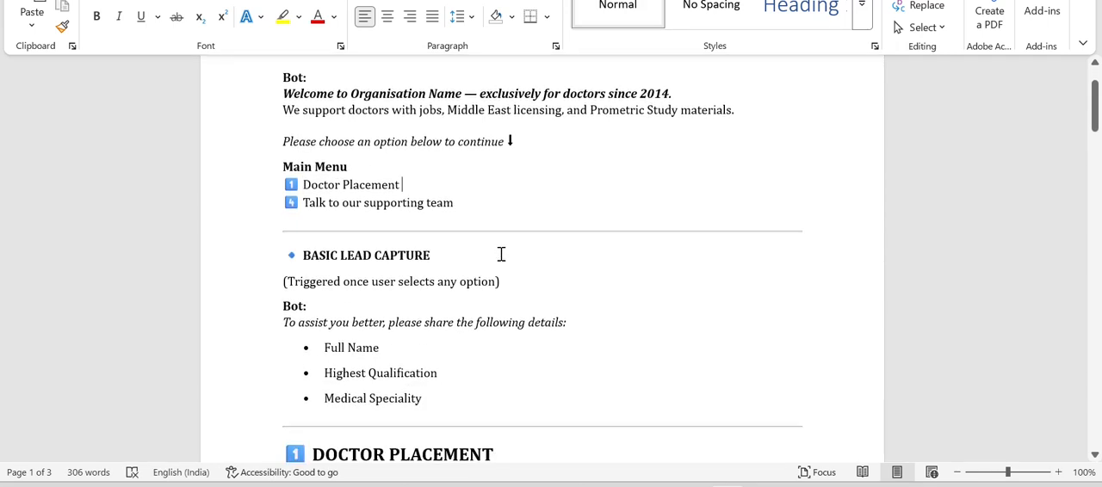
scroll(501, 255, down, 1)
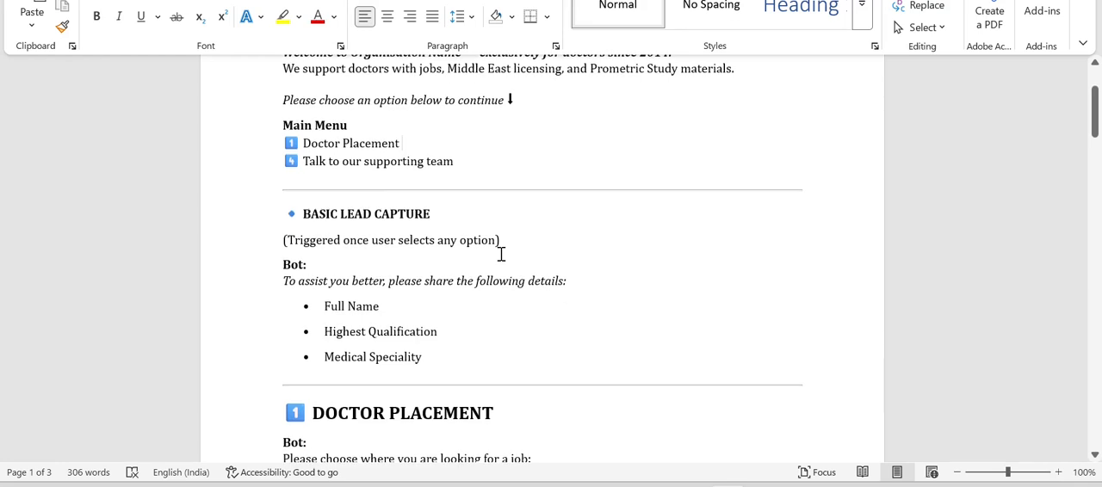
scroll(502, 254, up, 1)
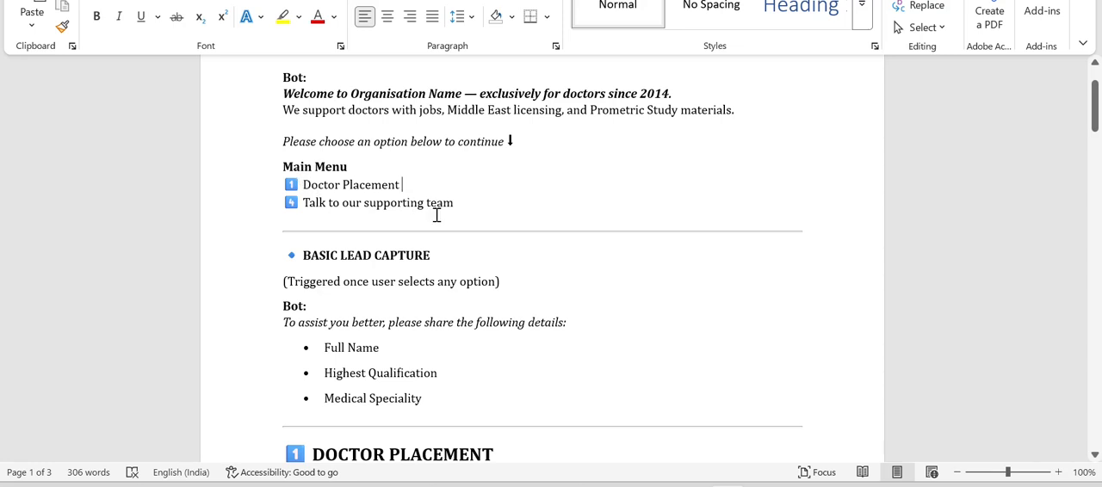
scroll(436, 215, down, 2)
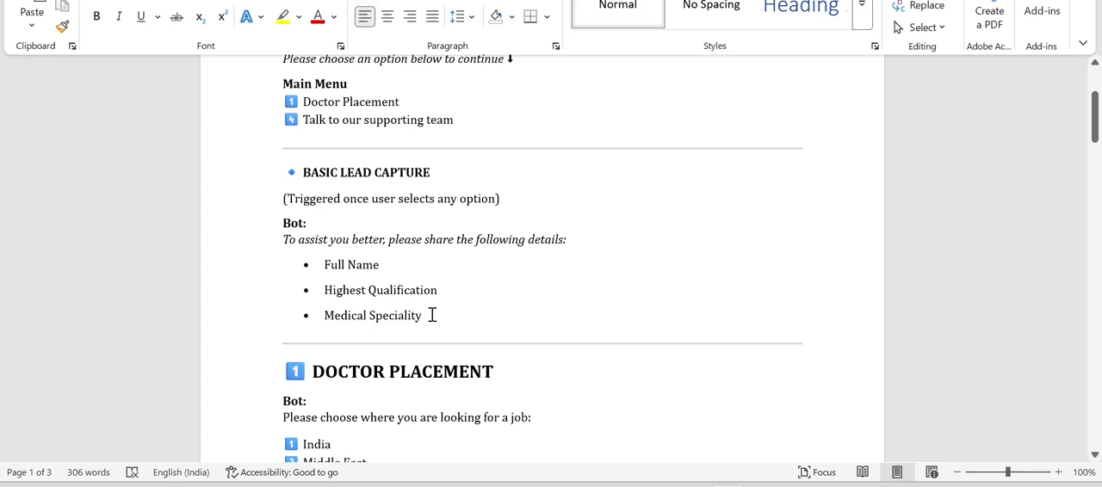
scroll(433, 310, down, 2)
scroll(376, 319, down, 2)
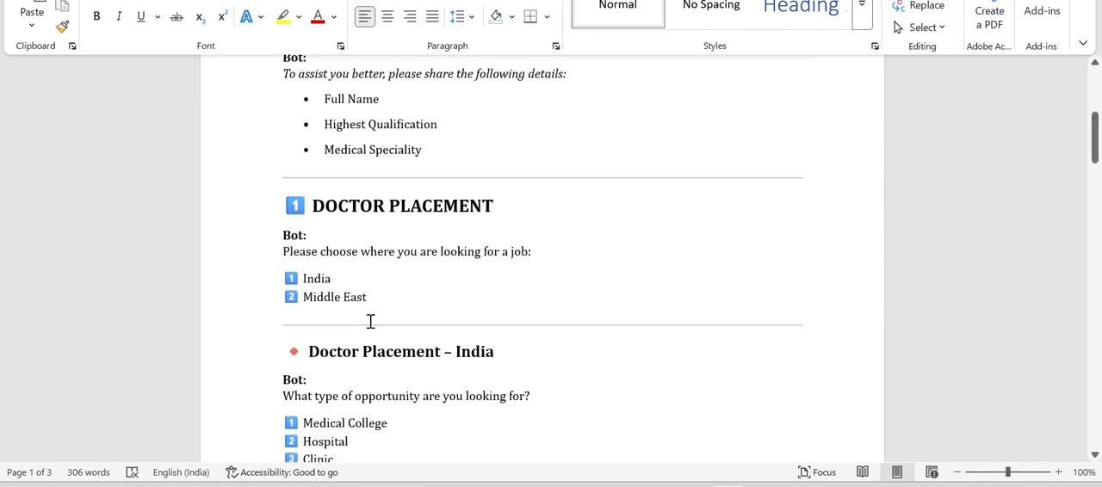
scroll(327, 305, down, 2)
scroll(314, 295, down, 1)
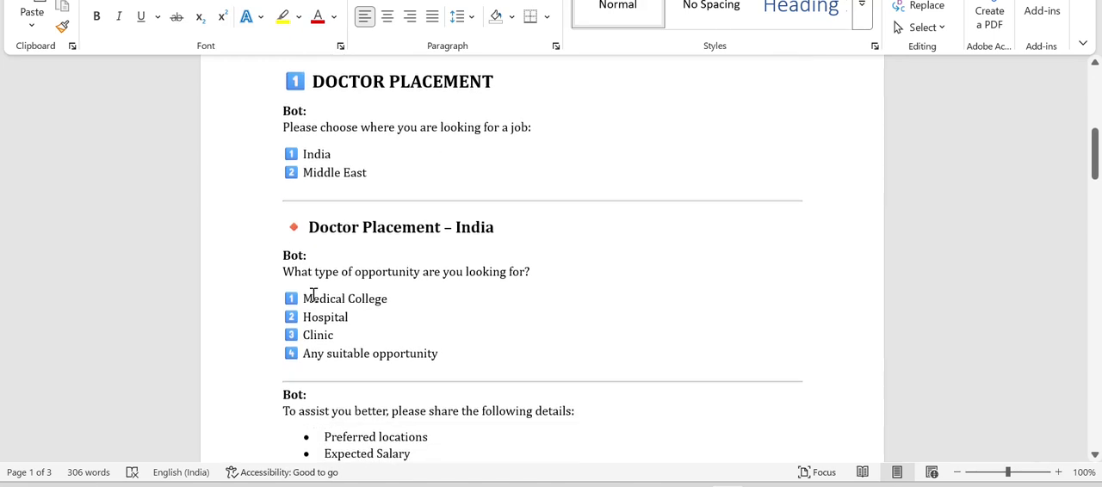
key(alt+Tab)
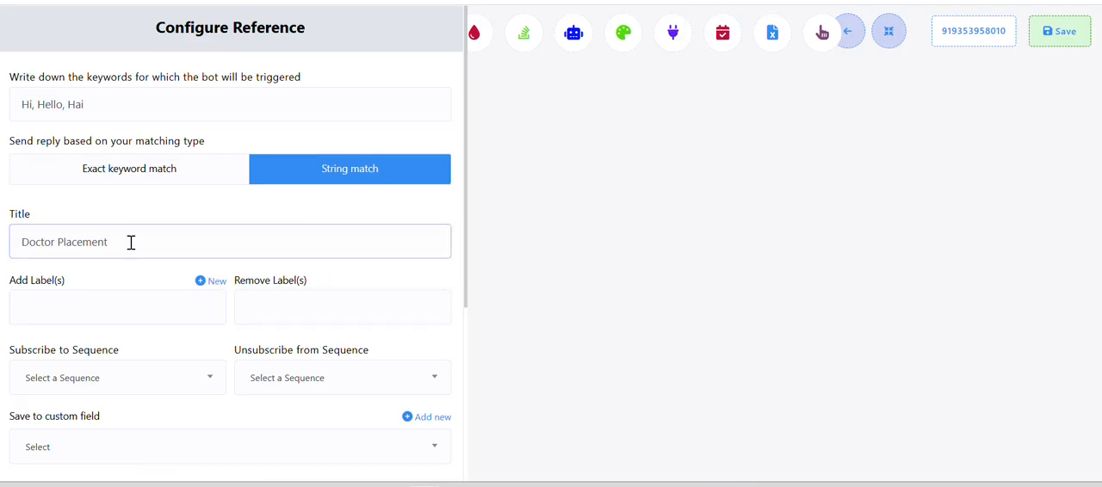
Check the label and Google Sheets options, leave them empty, and save the Start Bot Flow block's configuration
scroll(131, 242, down, 2)
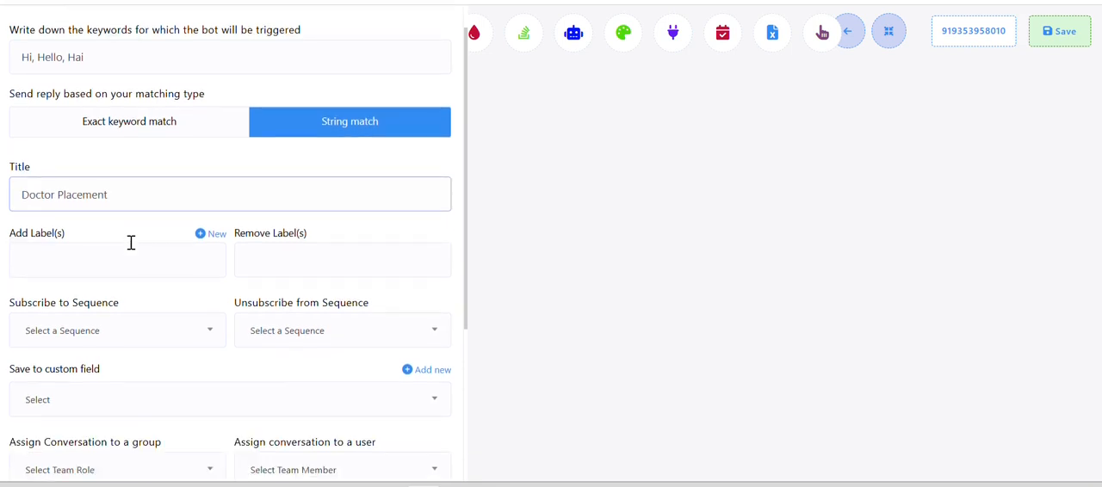
click(99, 224)
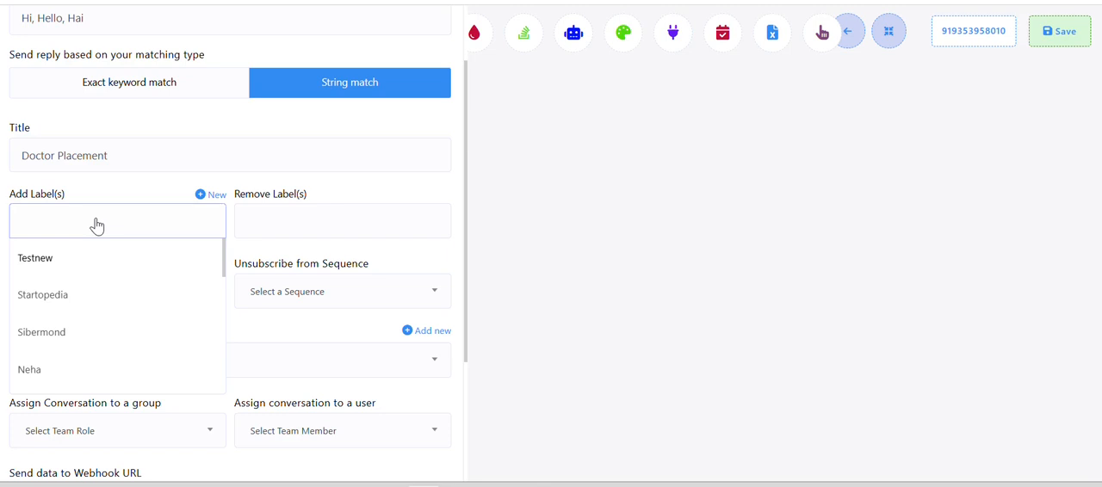
click(97, 226)
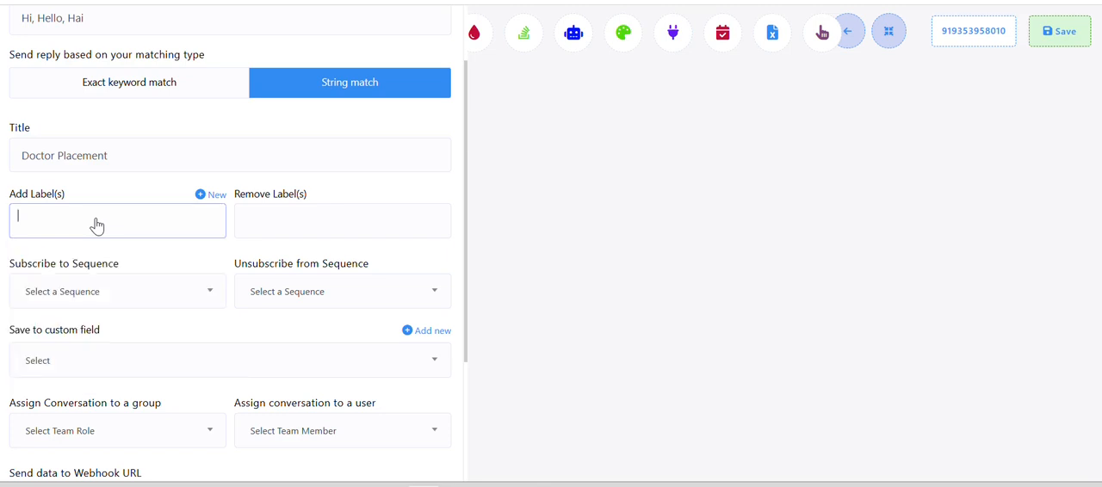
scroll(97, 226, down, 4)
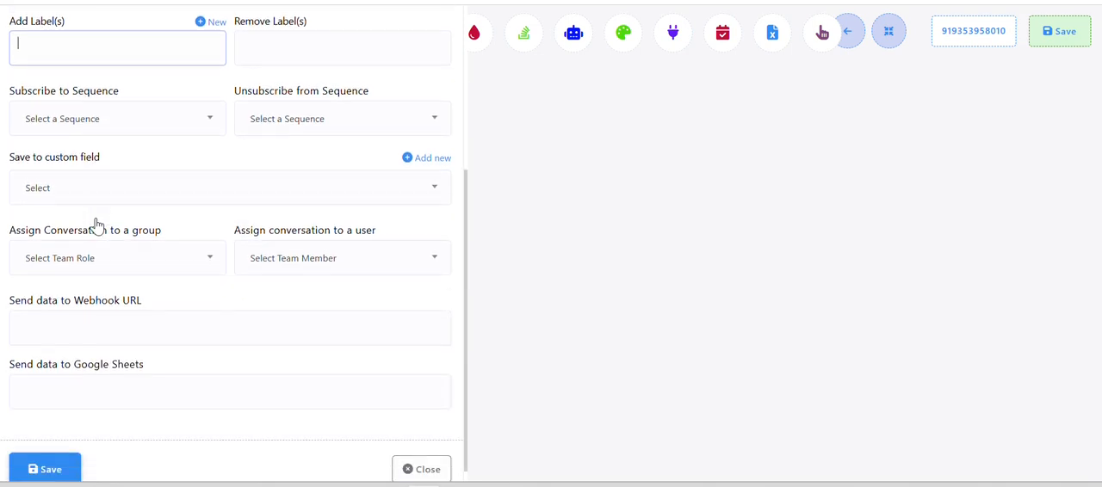
click(82, 379)
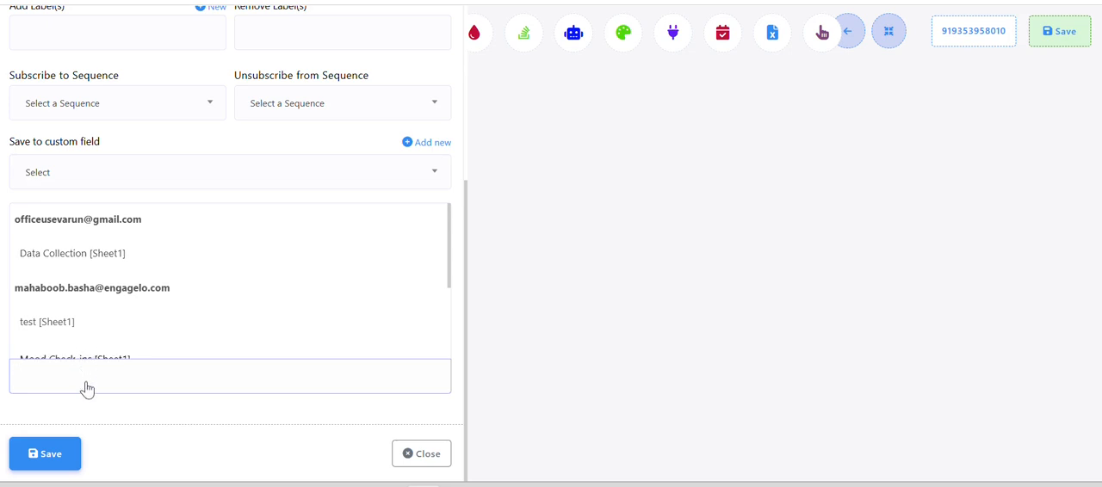
click(87, 389)
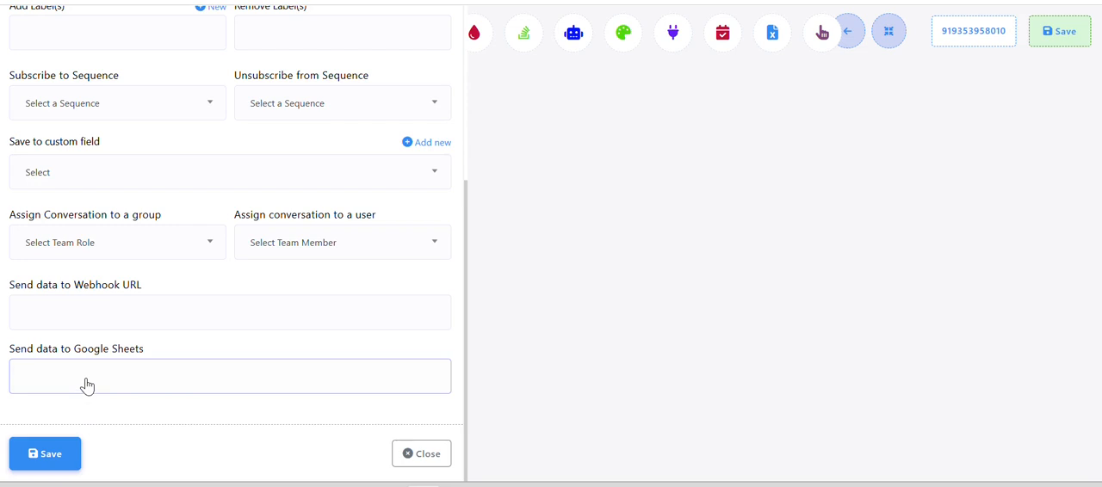
click(44, 458)
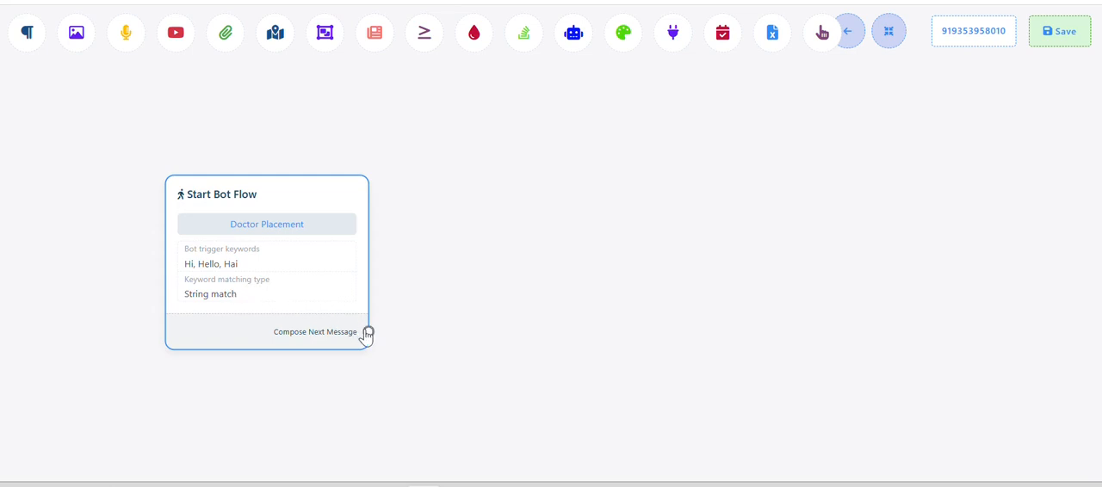
Pull a connection from the start block's Compose Next Message output, and copy the two-line welcome message from the Sample Flow document in Word
drag(369, 332, 449, 122)
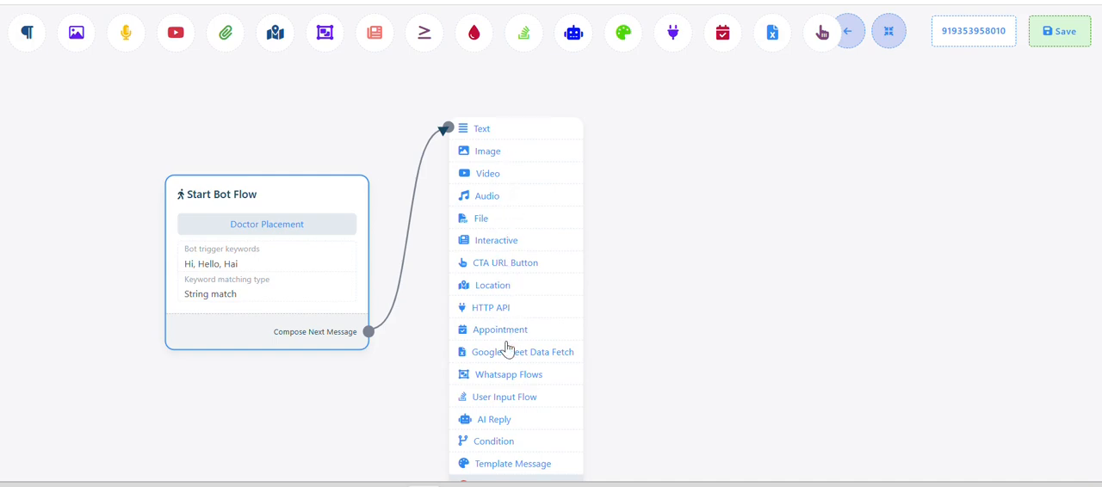
key(alt+Tab)
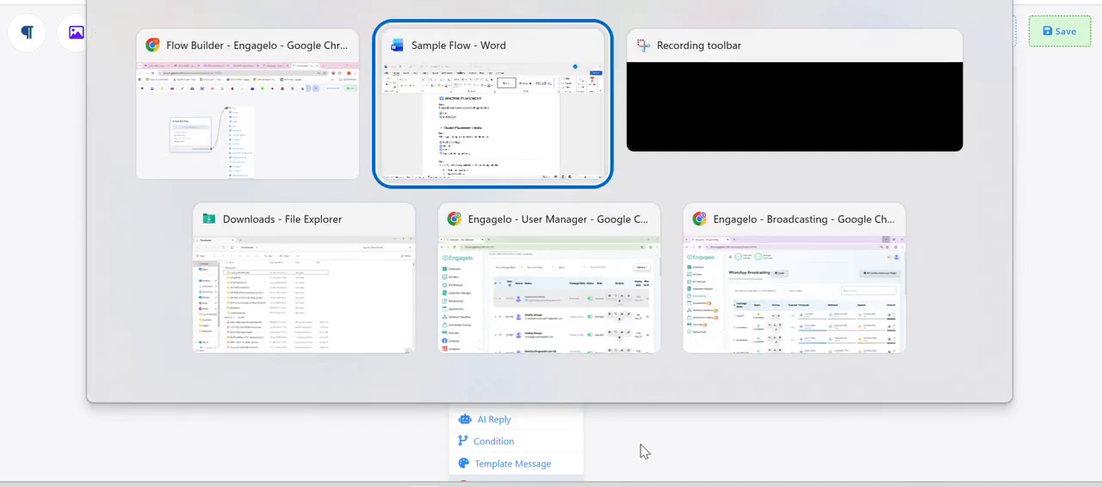
scroll(411, 158, up, 8)
scroll(359, 182, up, 2)
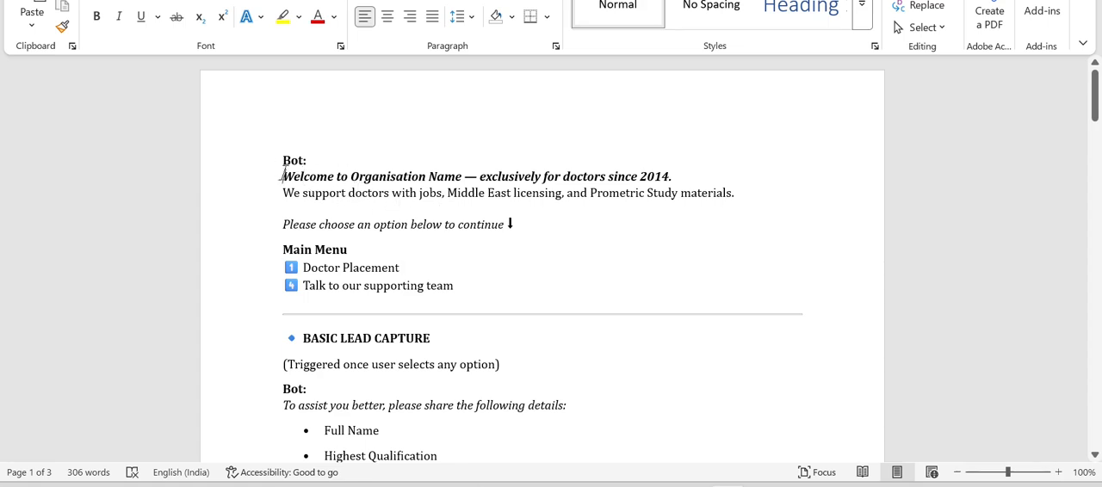
drag(283, 179, 738, 198)
key(ctrl+c)
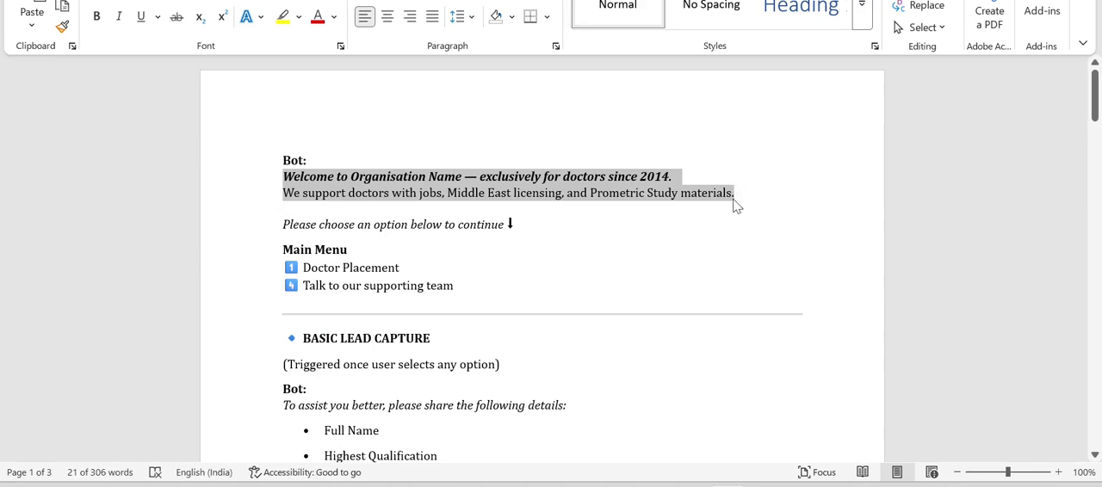
click(728, 486)
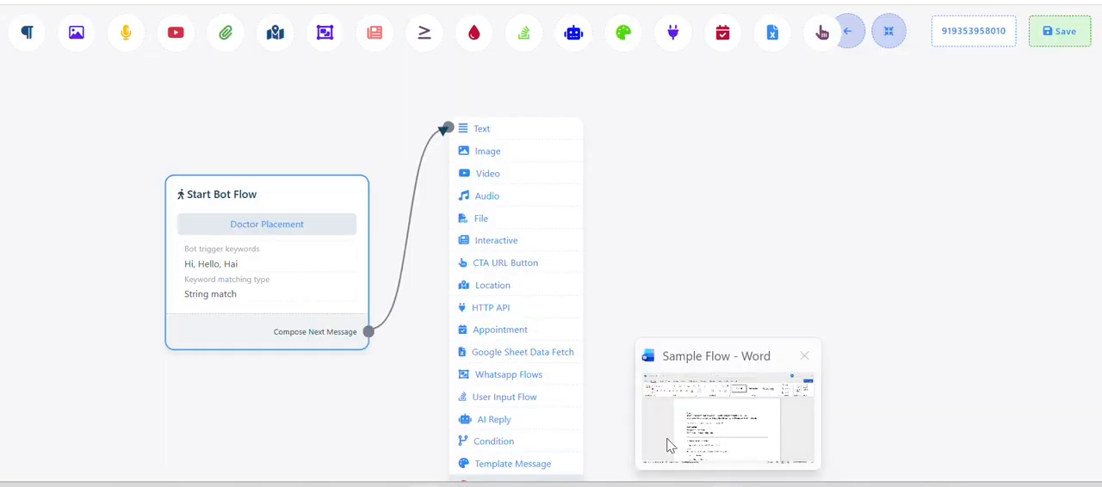
Add a Text block after the start block, paste the copied welcome message as its reply, and save it
click(497, 134)
drag(596, 229, 538, 291)
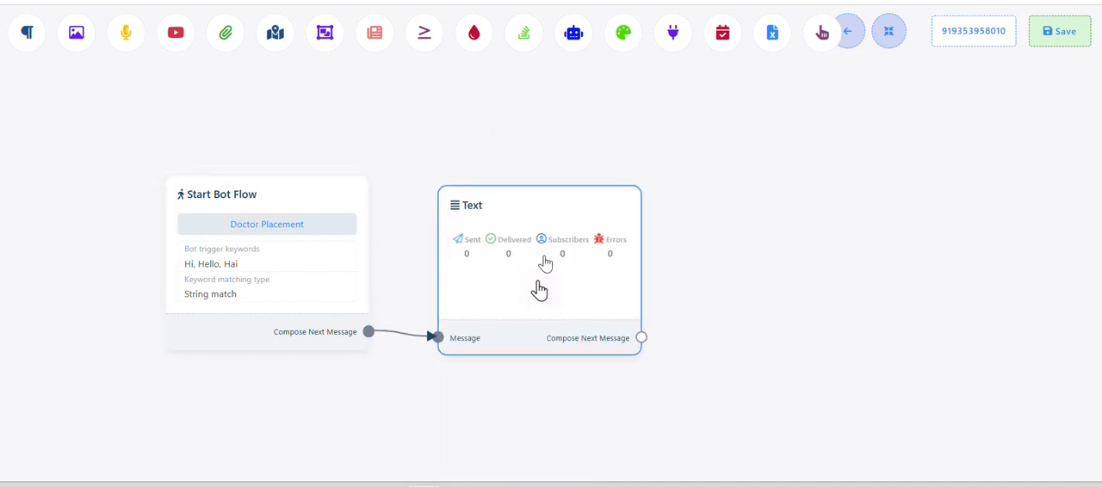
double_click(546, 263)
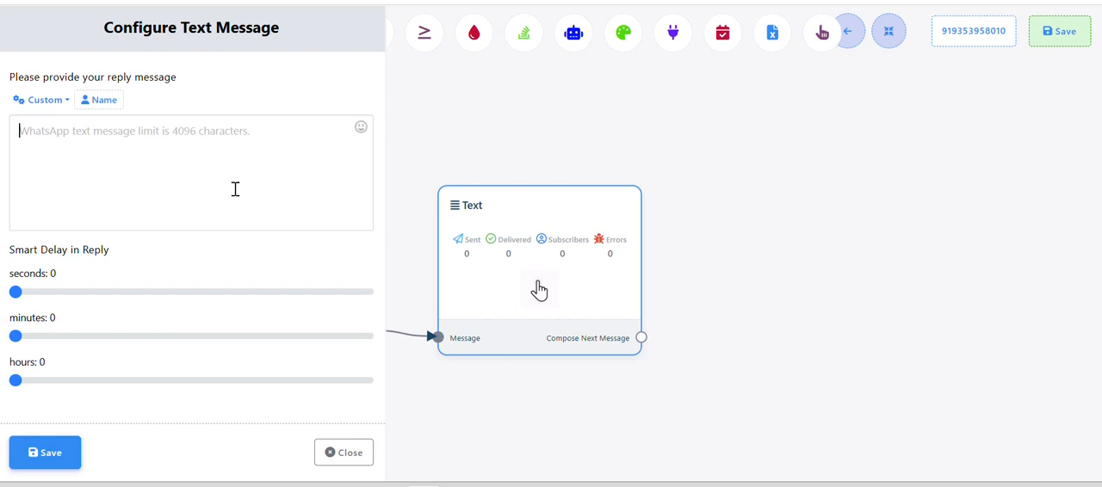
click(235, 188)
key(ctrl+v)
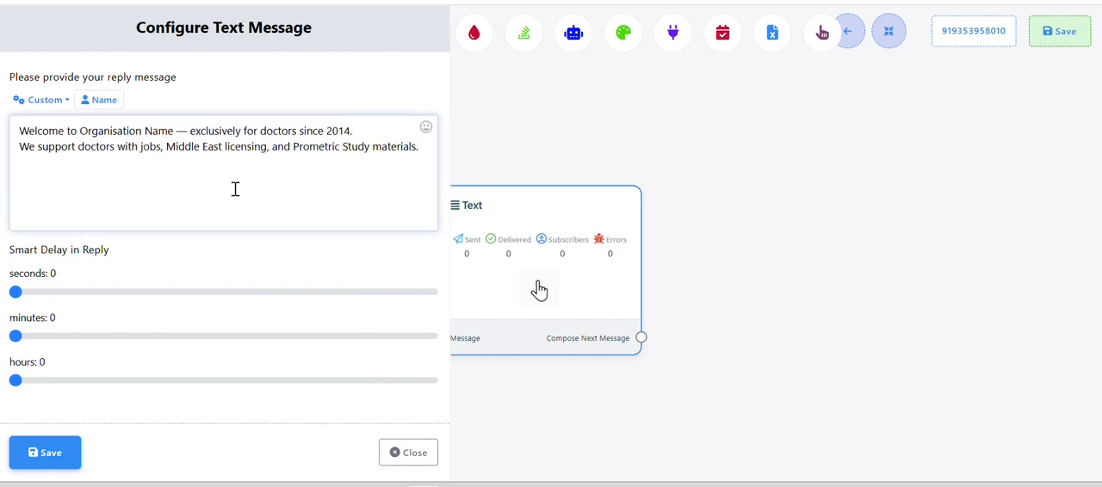
text(.)
click(40, 458)
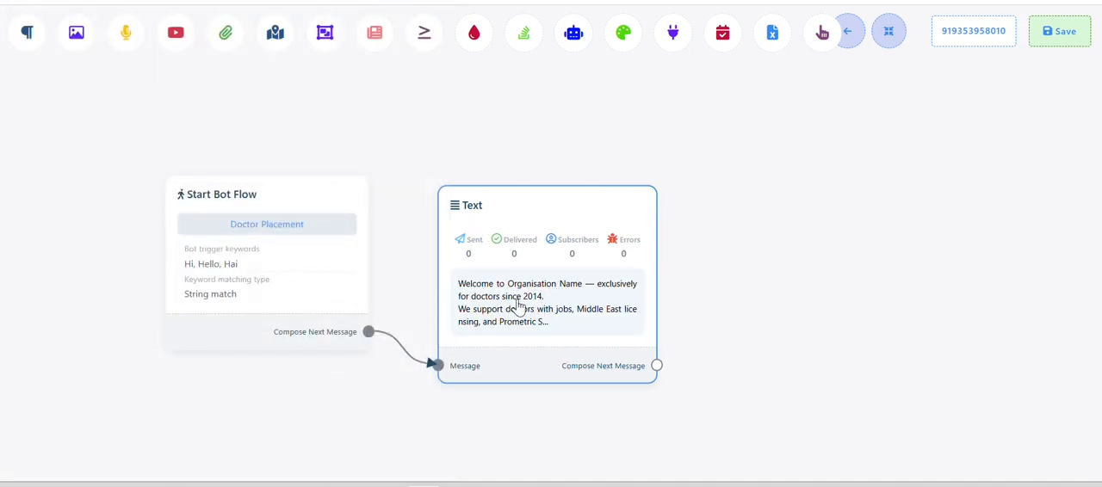
drag(731, 308, 587, 291)
drag(485, 357, 552, 132)
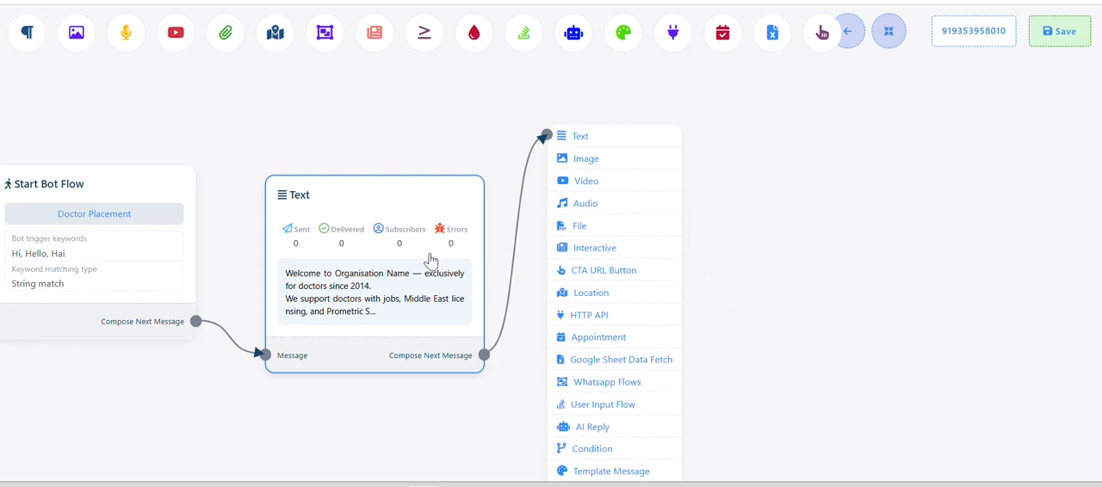
click(603, 181)
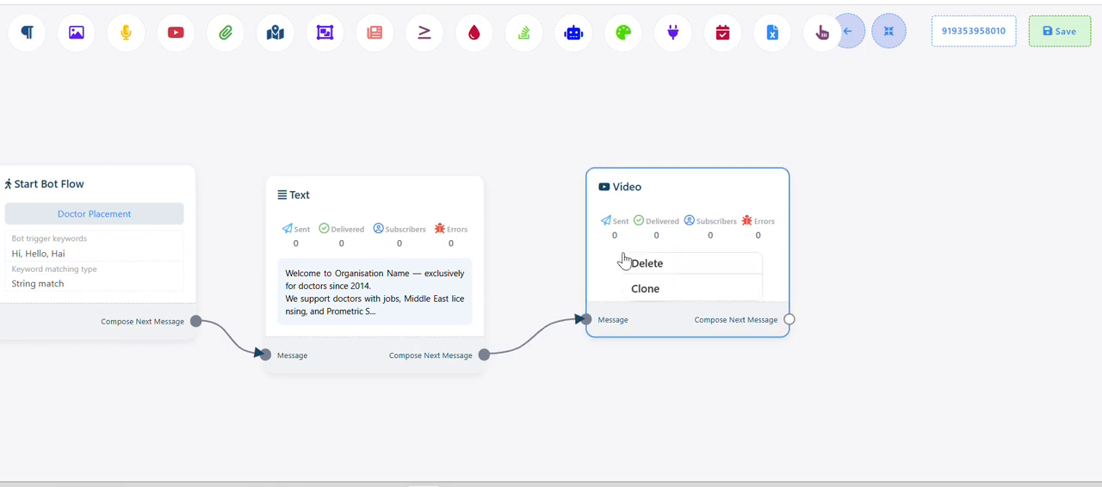
click(645, 264)
drag(484, 355, 543, 167)
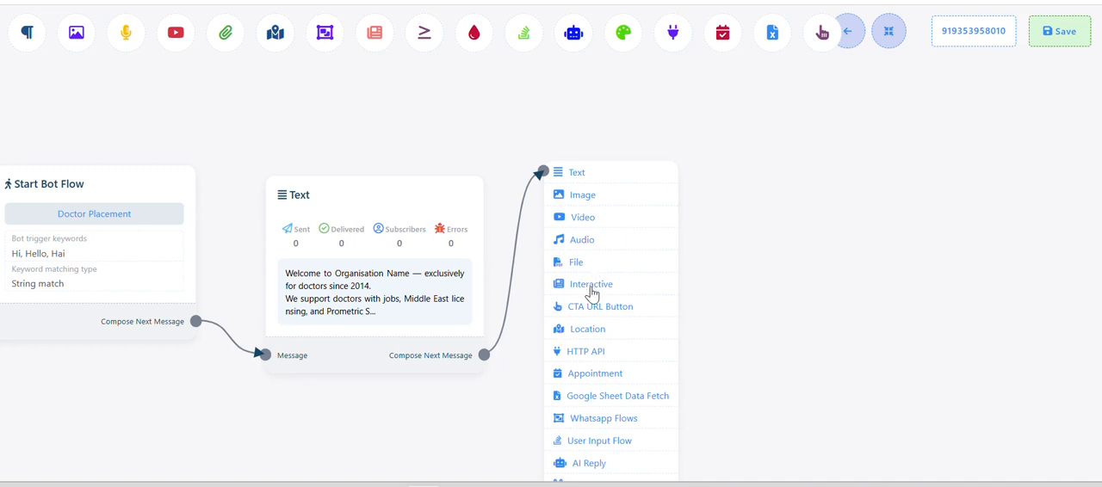
key(alt+Tab)
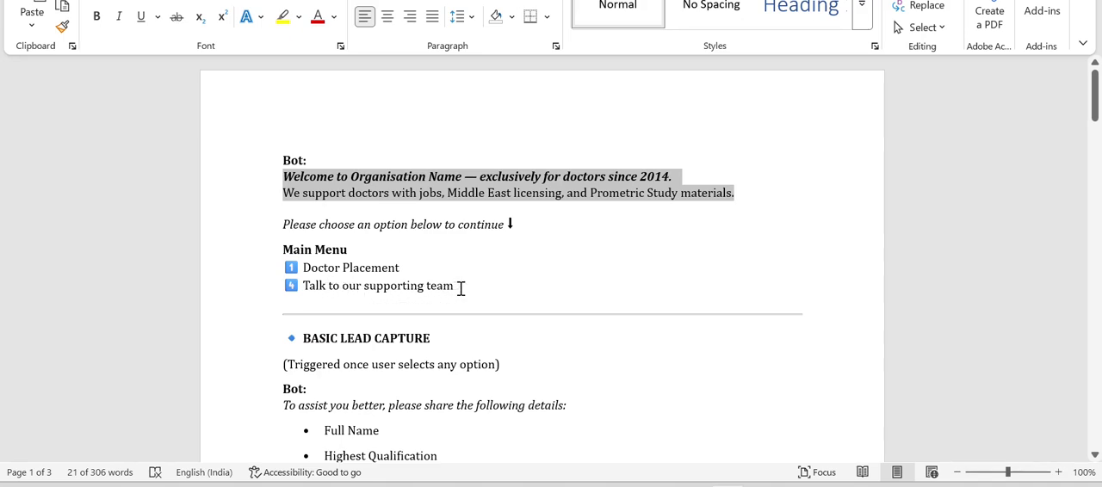
key(alt+Tab)
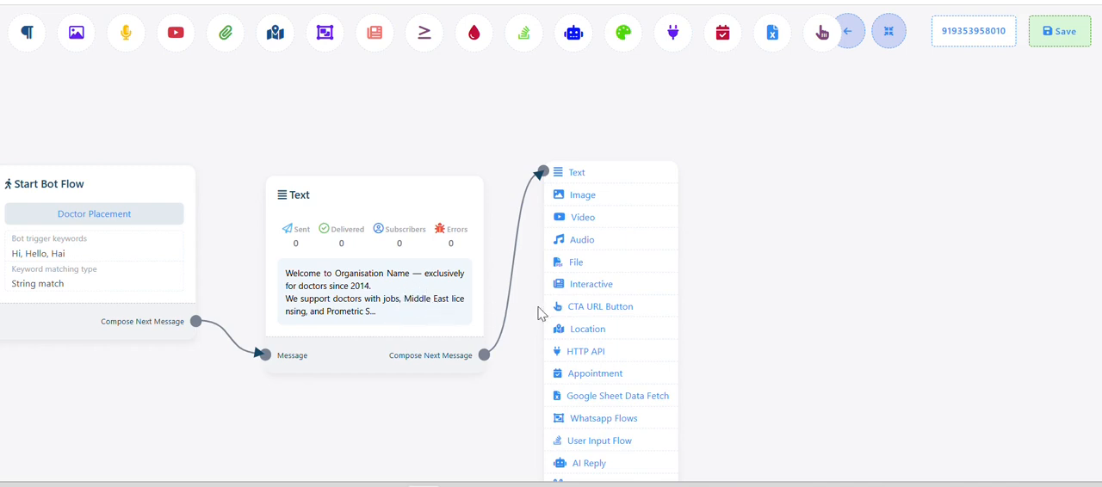
click(587, 315)
drag(687, 414, 632, 310)
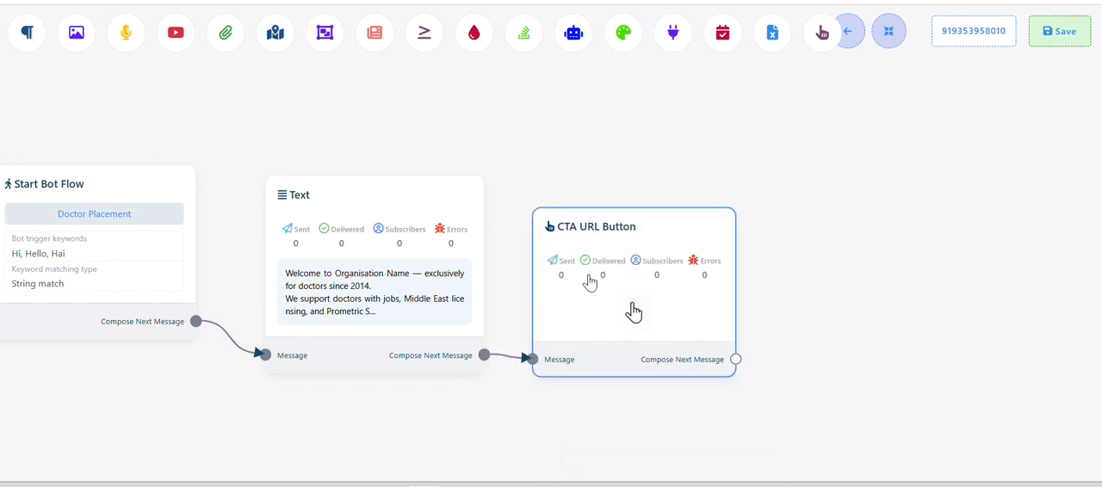
click(634, 311)
scroll(76, 229, down, 3)
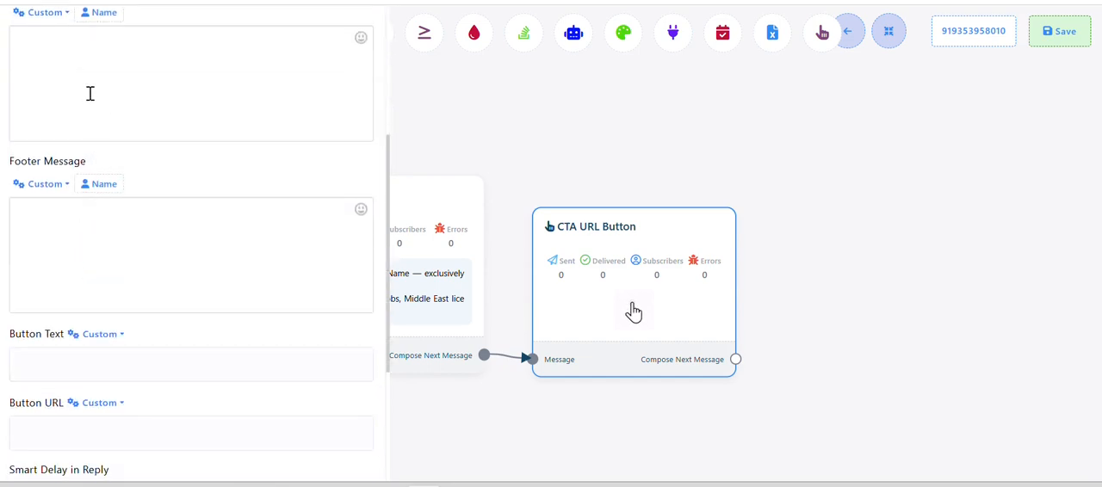
click(87, 93)
scroll(88, 93, down, 3)
click(64, 146)
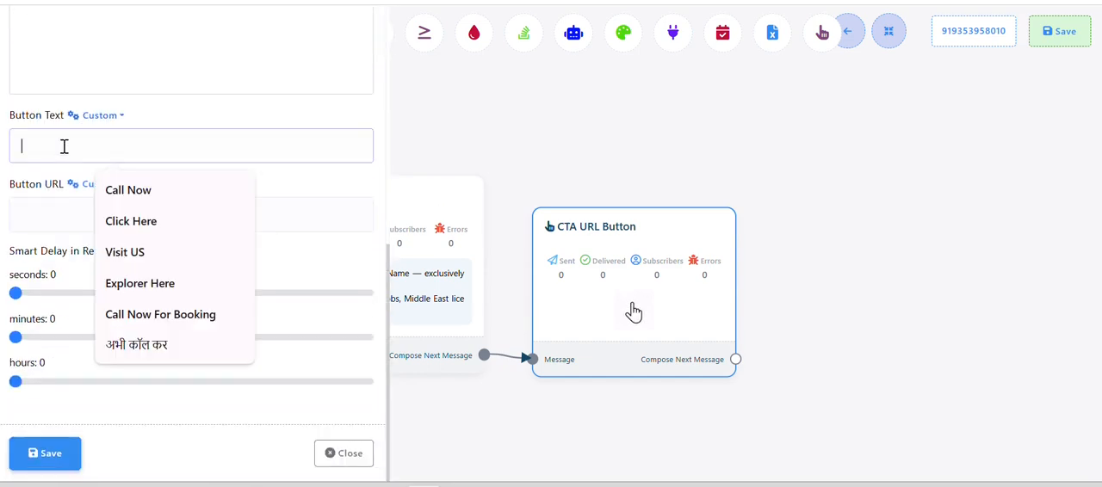
click(148, 195)
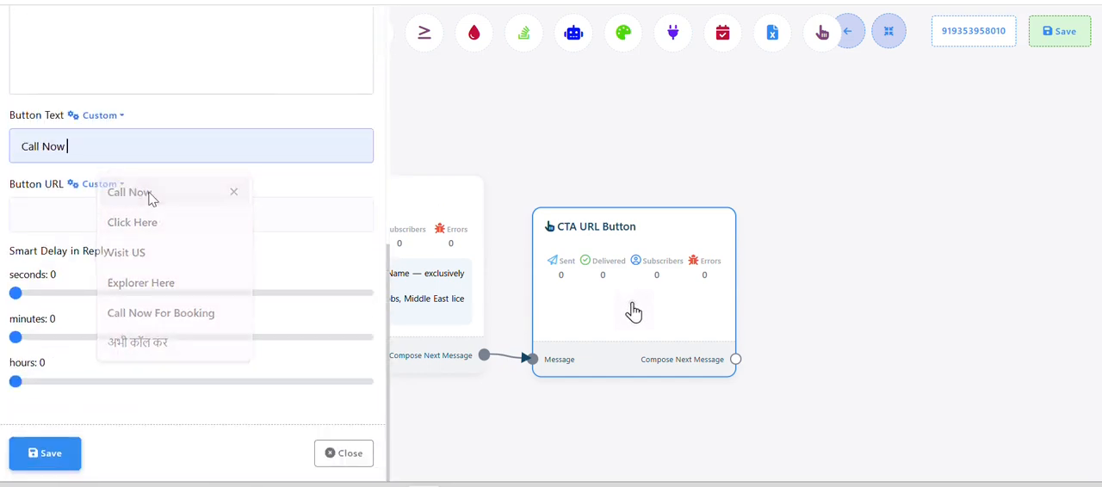
click(101, 200)
click(106, 261)
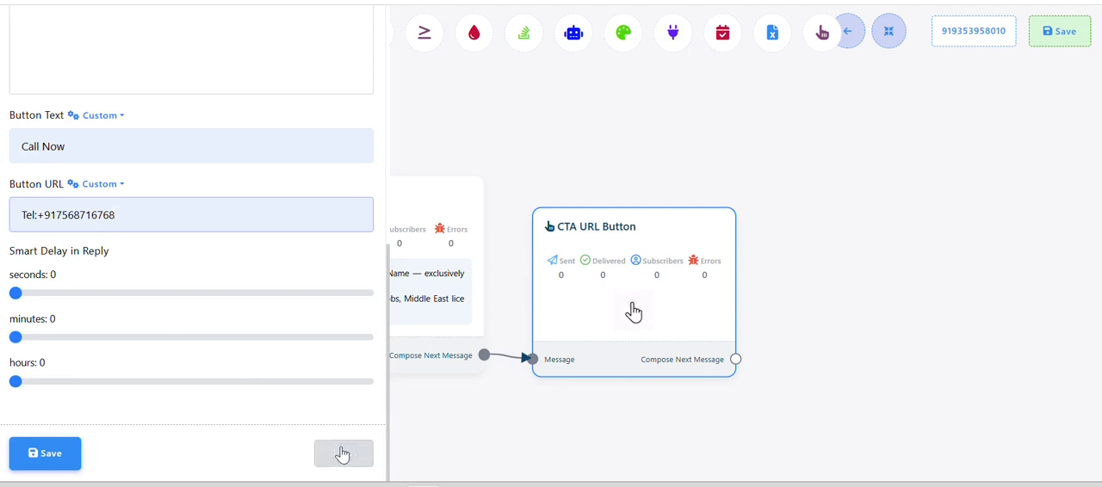
click(342, 454)
right_click(634, 311)
click(633, 356)
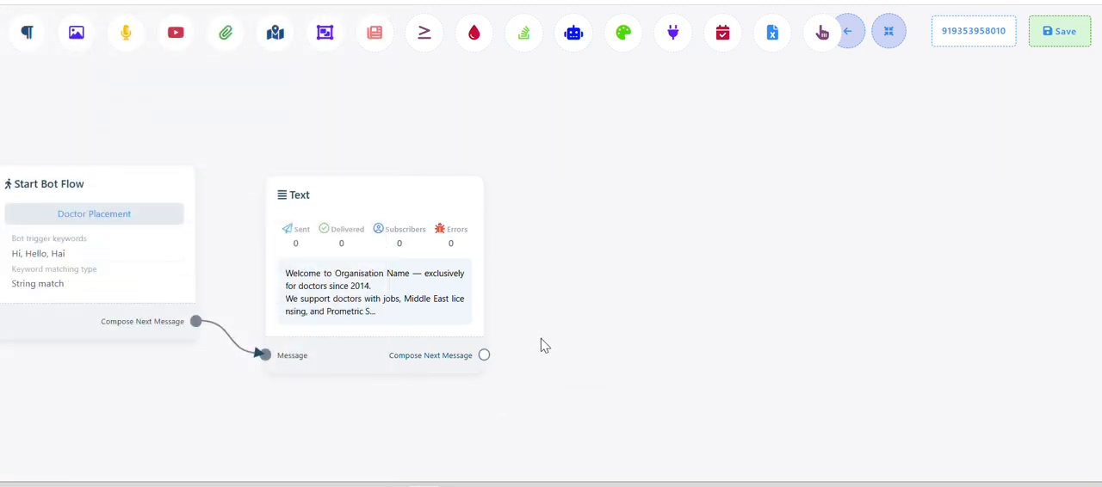
Connect an Interactive block to the Text block's Compose Next Message output, checking the menu prompt in the Sample Flow document in Word before choosing the type
drag(484, 355, 589, 144)
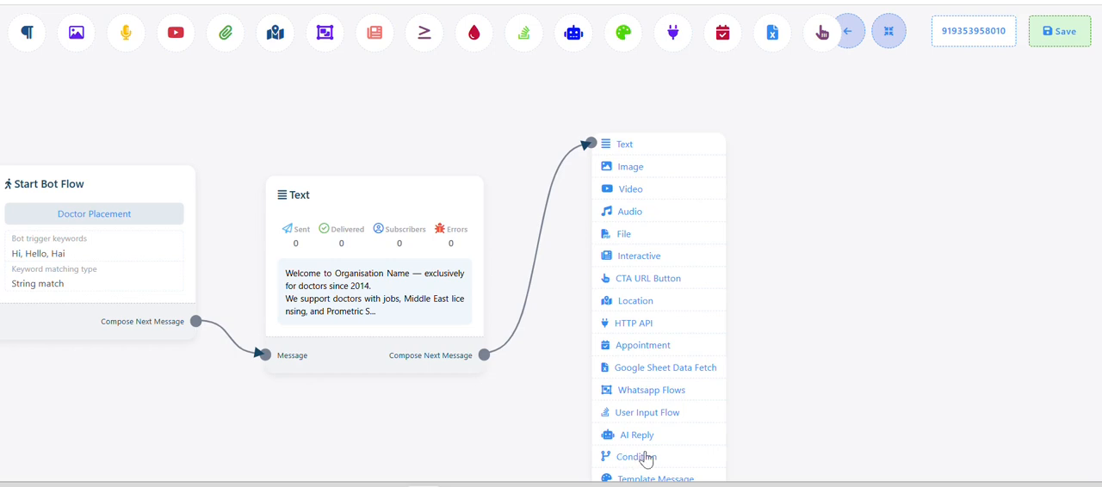
drag(801, 429, 797, 379)
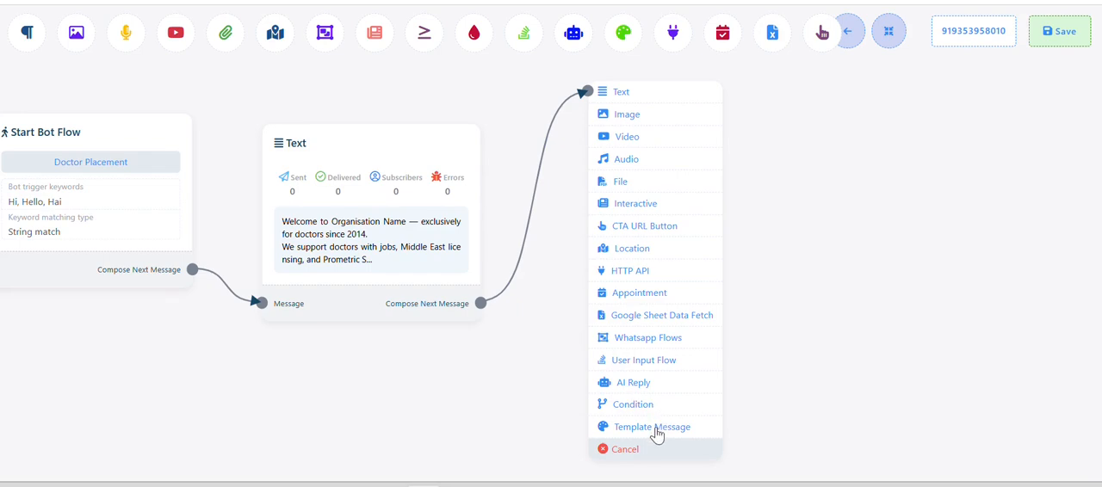
key(alt+Tab)
click(425, 239)
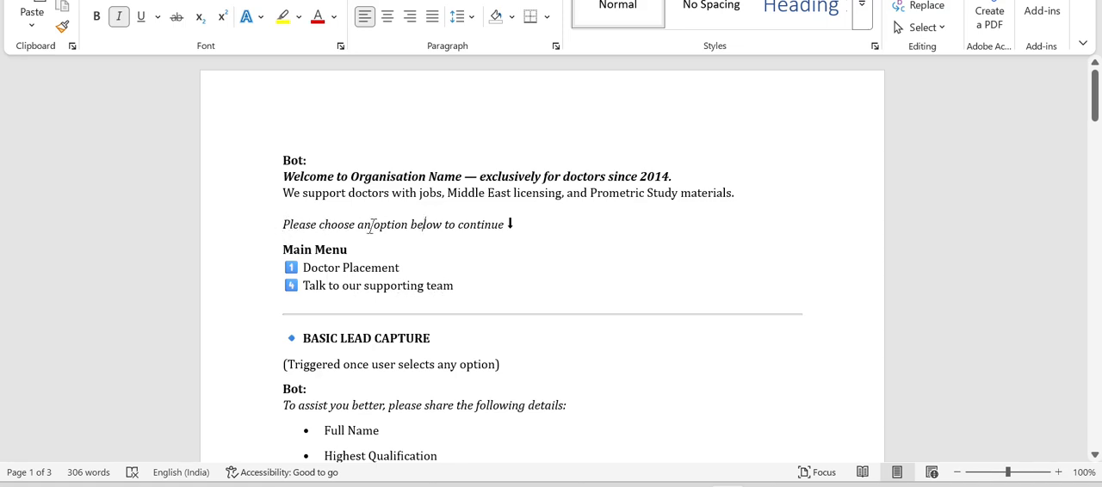
key(alt+Tab)
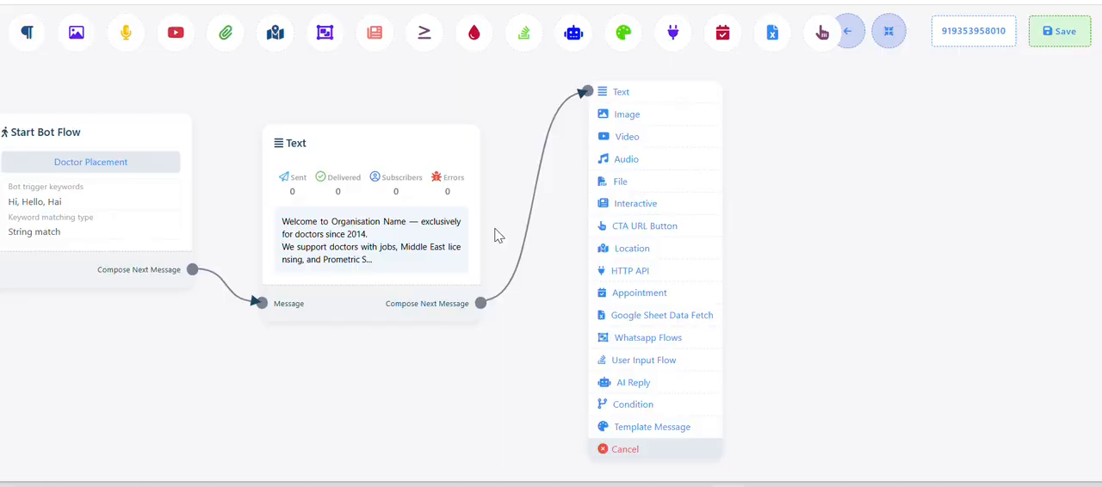
click(617, 205)
drag(677, 268, 608, 183)
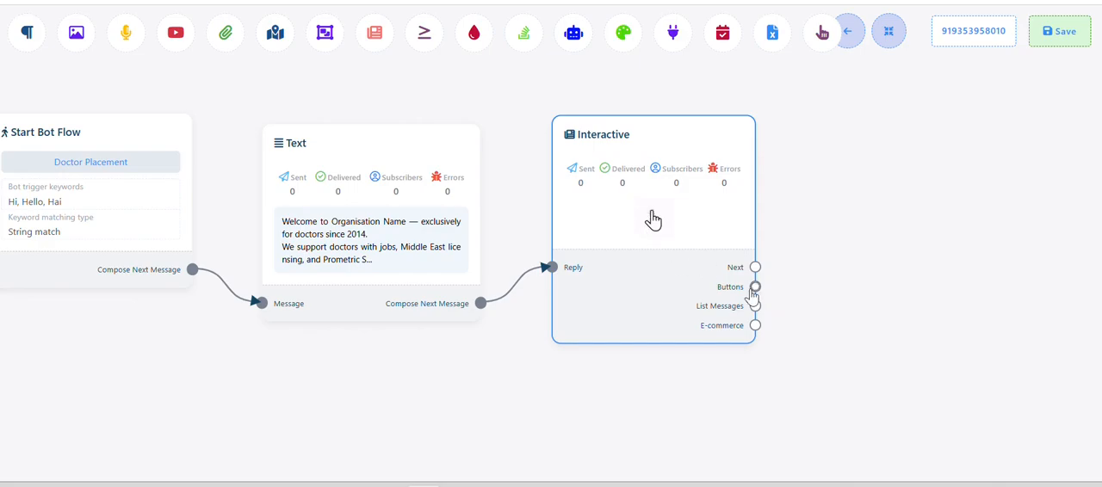
Copy "Please choose an option below to continue" from the Sample Flow document in Word into the Interactive block's message body, and save the block
key(alt+Tab)
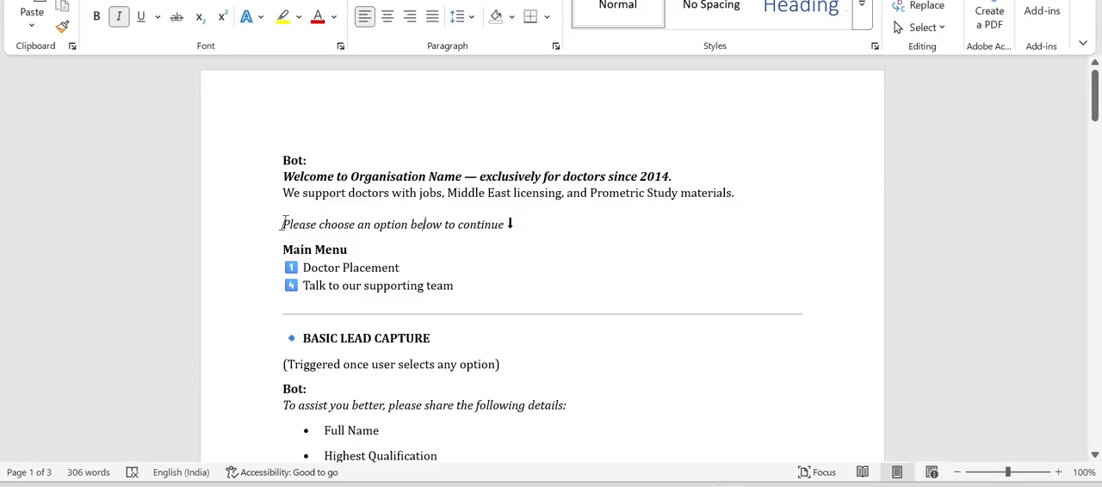
drag(298, 221, 502, 225)
key(ctrl+c)
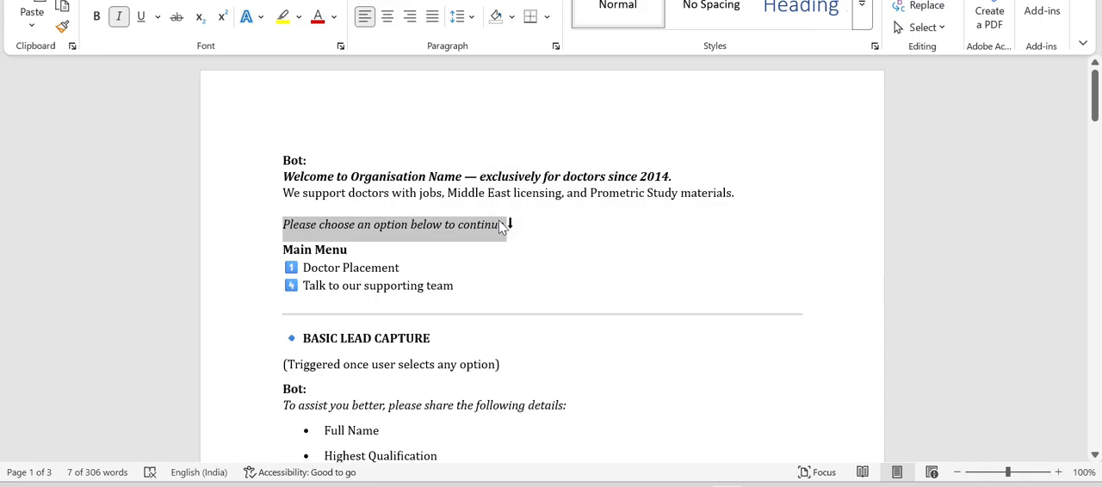
key(alt+Tab)
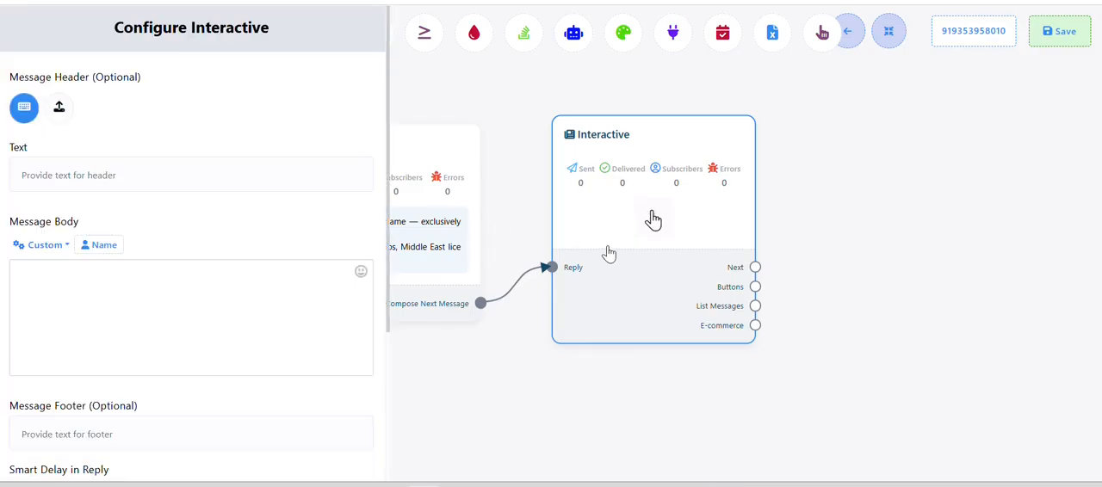
click(126, 291)
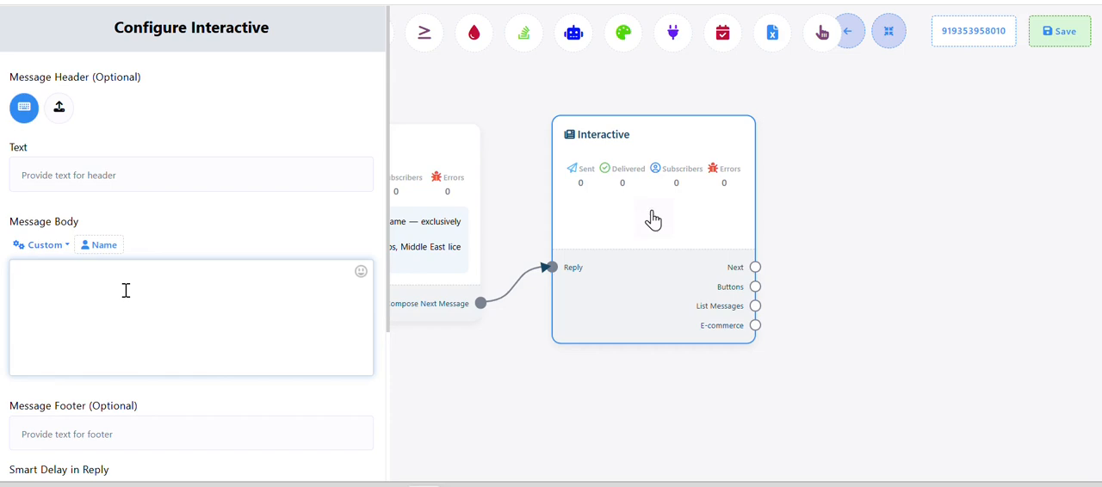
key(ctrl+v)
scroll(148, 288, down, 3)
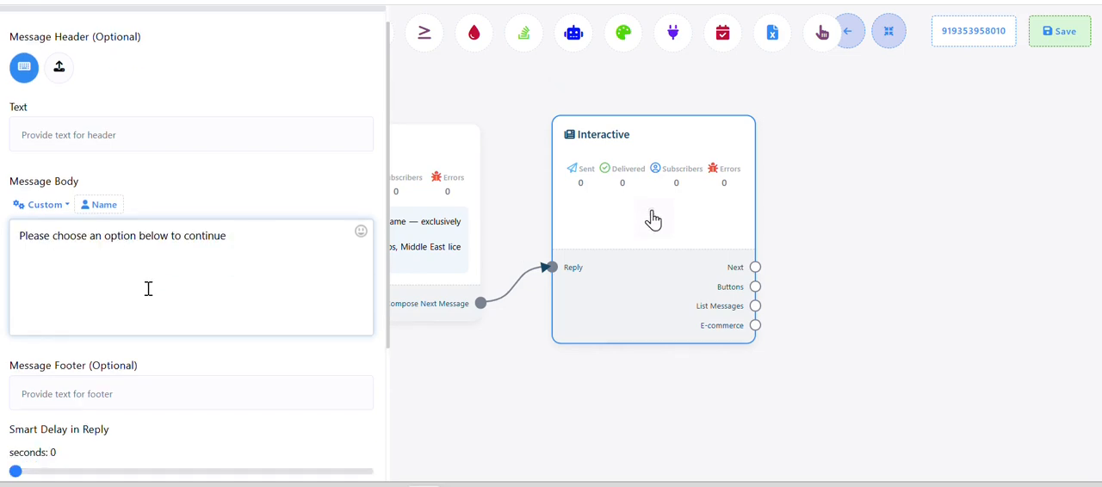
click(76, 454)
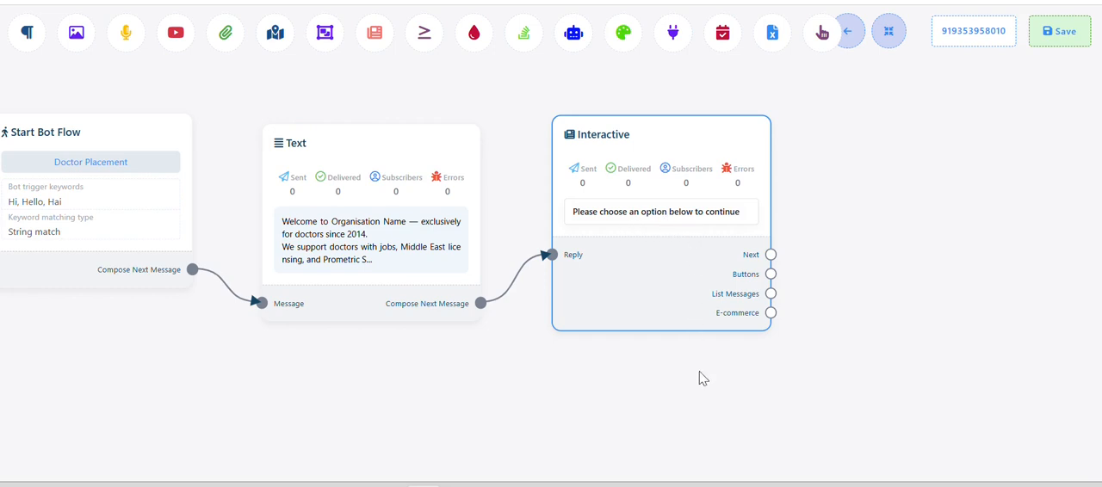
Check the Main Menu in the Word document, add a Button block from the Interactive block's Buttons output, and open its configuration
drag(708, 408, 506, 418)
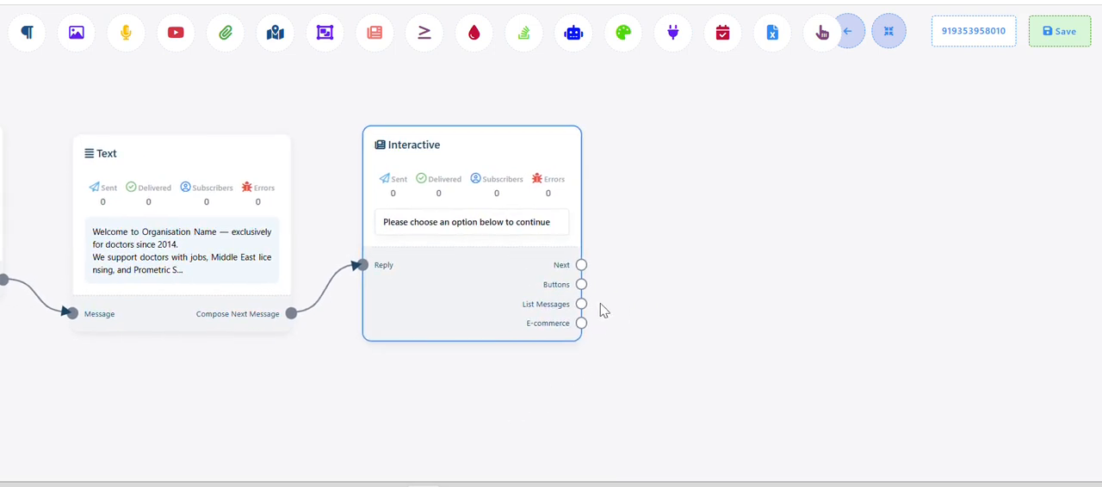
key(alt+Tab)
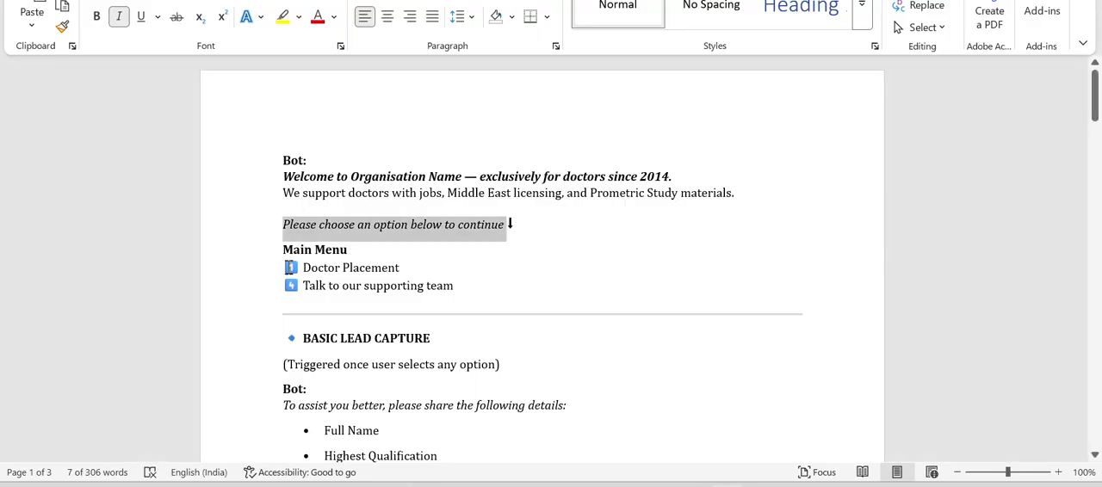
key(alt+Tab)
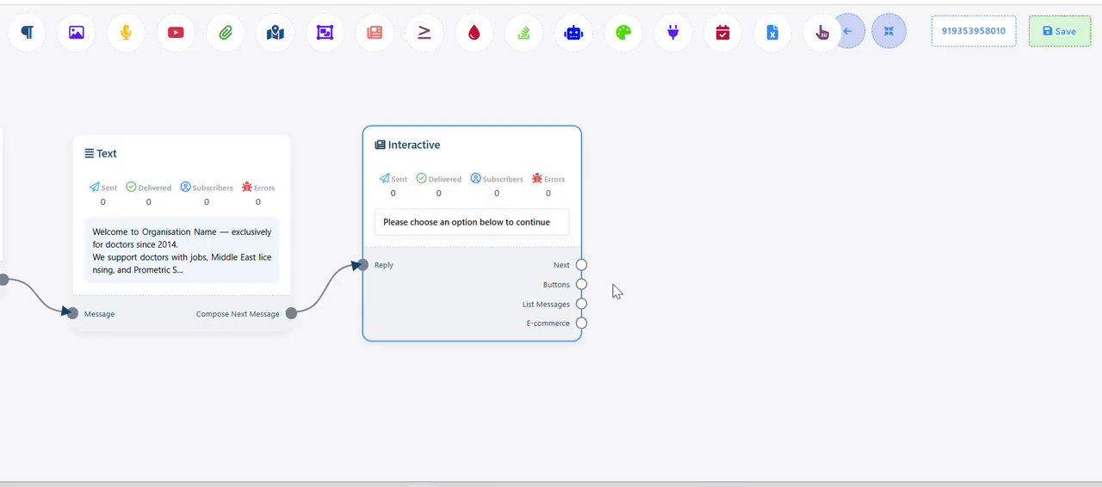
drag(582, 284, 649, 128)
drag(704, 157, 708, 159)
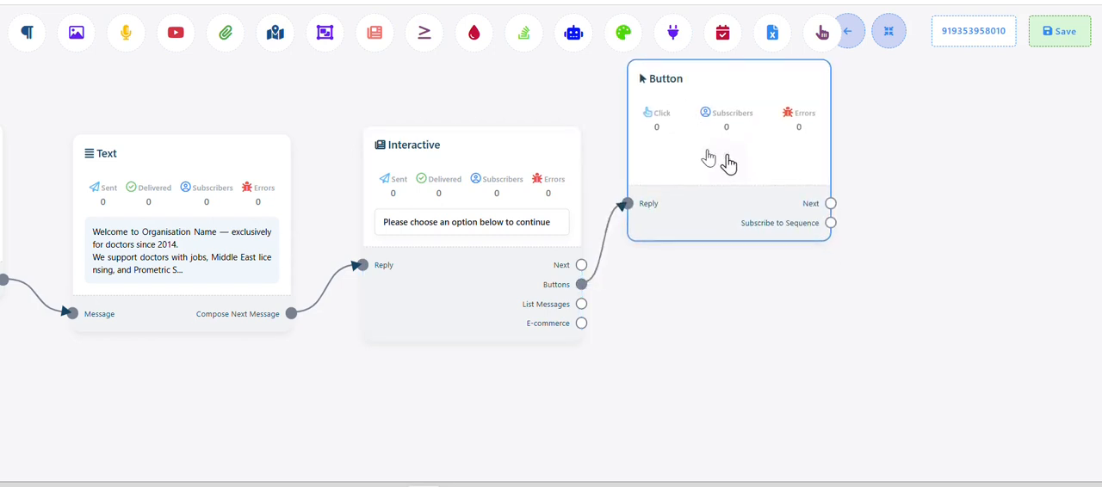
double_click(710, 164)
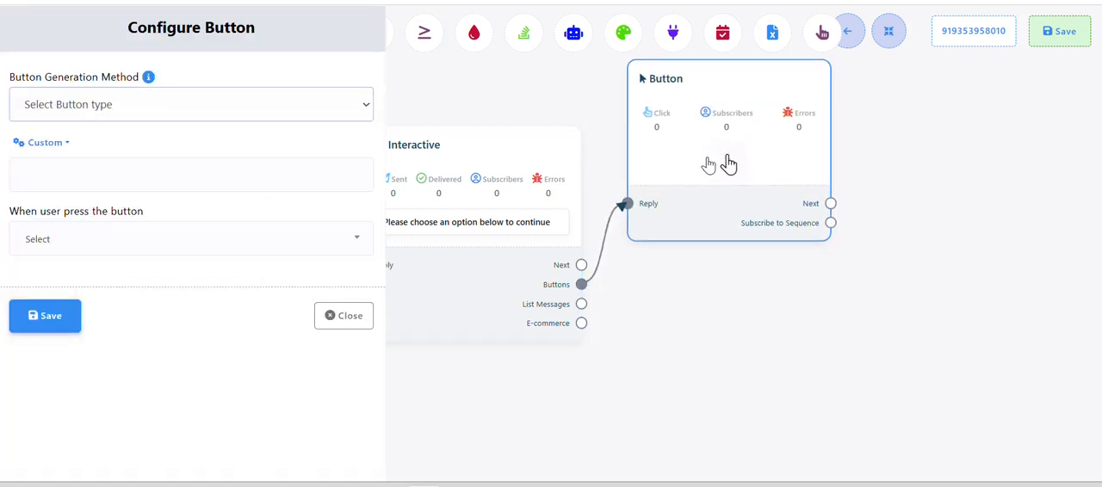
Copy "Doctor Placement" from the Main Menu in the Sample Flow document in Word into the first button's title
click(137, 172)
key(alt+Tab)
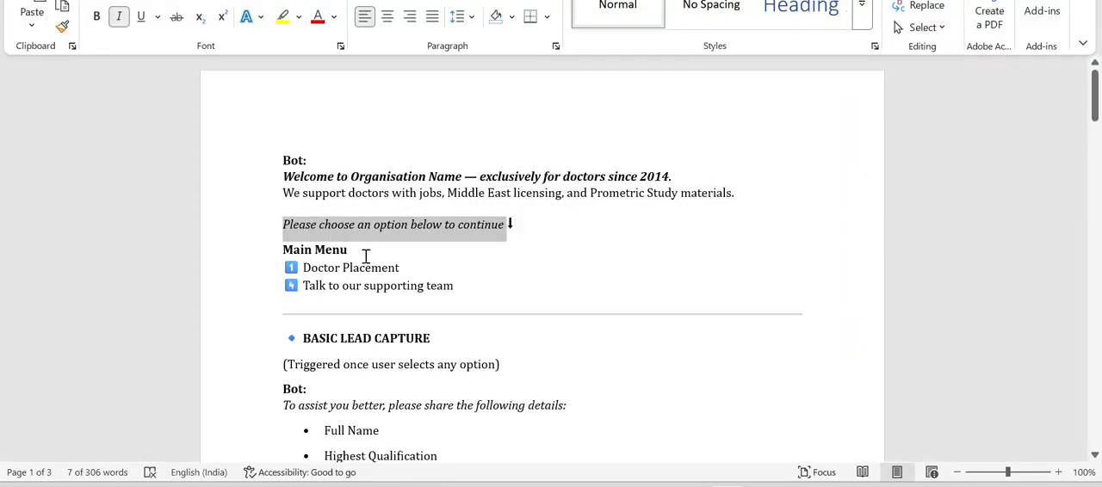
drag(401, 269, 306, 270)
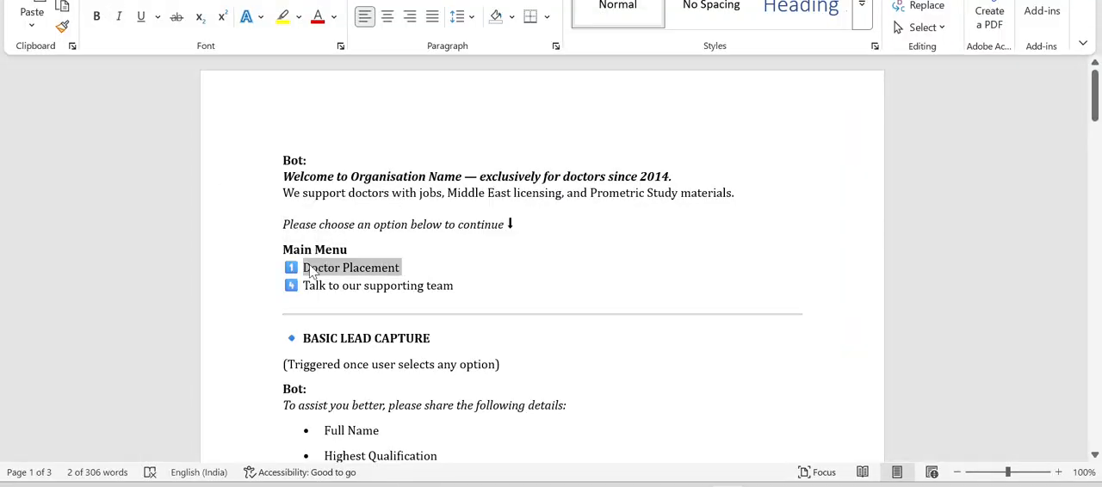
key(ctrl+c)
key(alt+Tab)
key(ctrl+v)
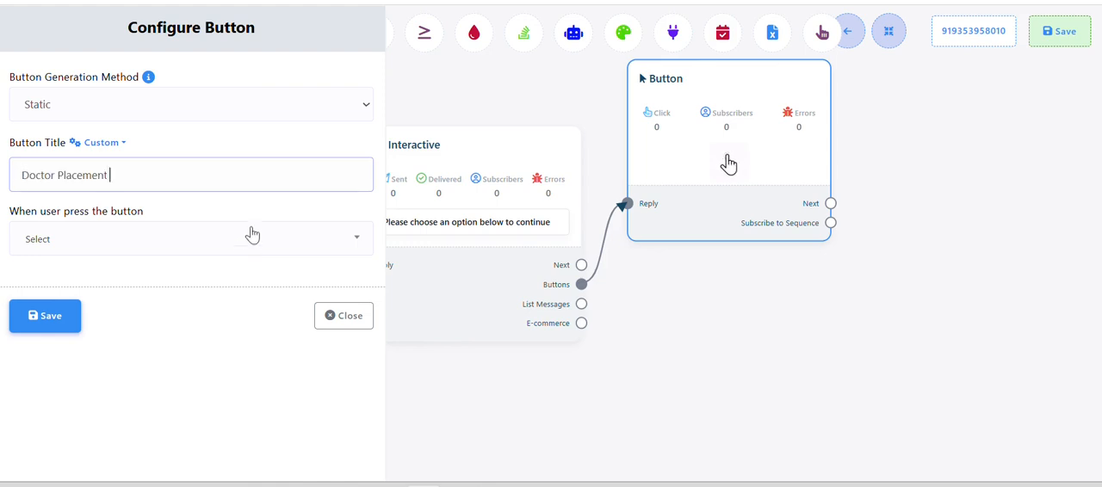
Set the Doctor Placement button's press action to Send Message and save the button
click(175, 241)
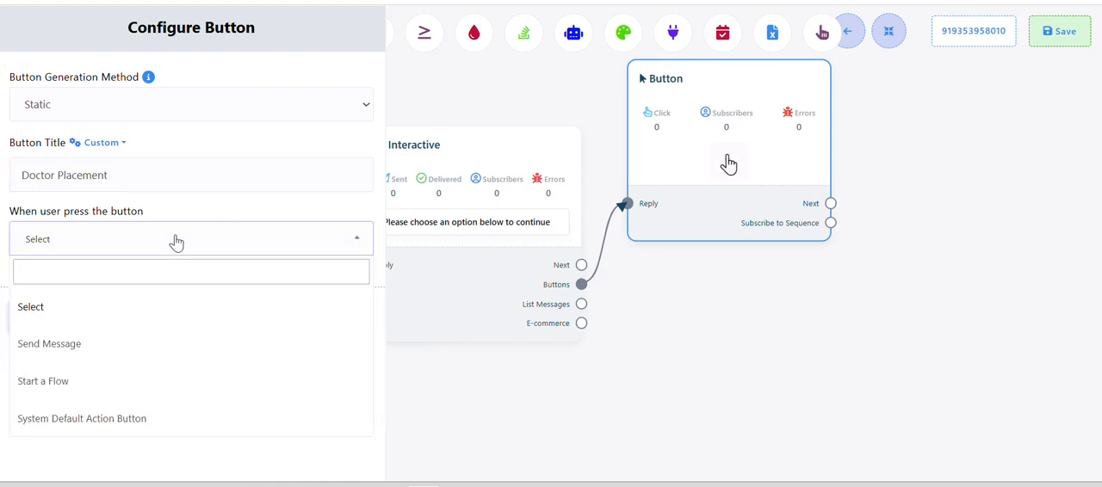
click(176, 241)
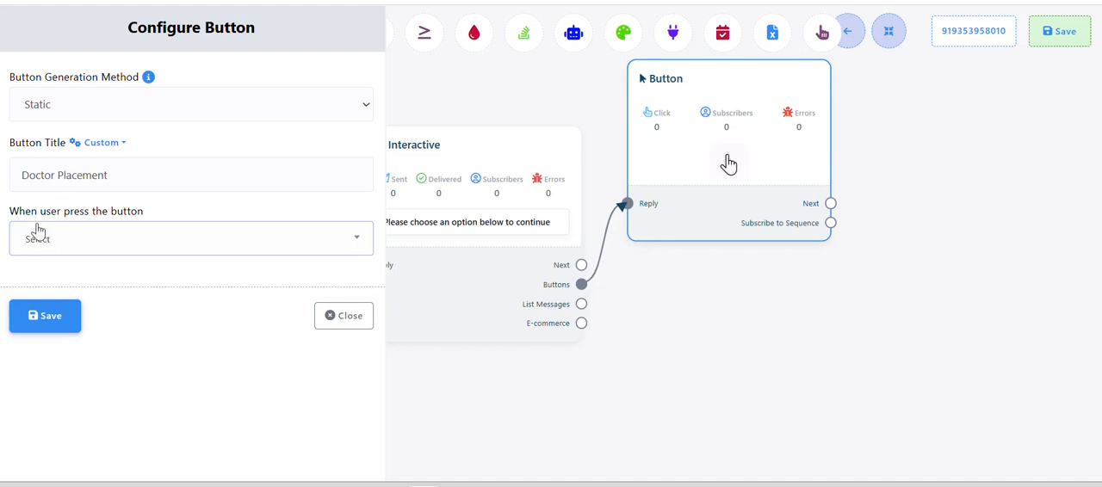
click(81, 250)
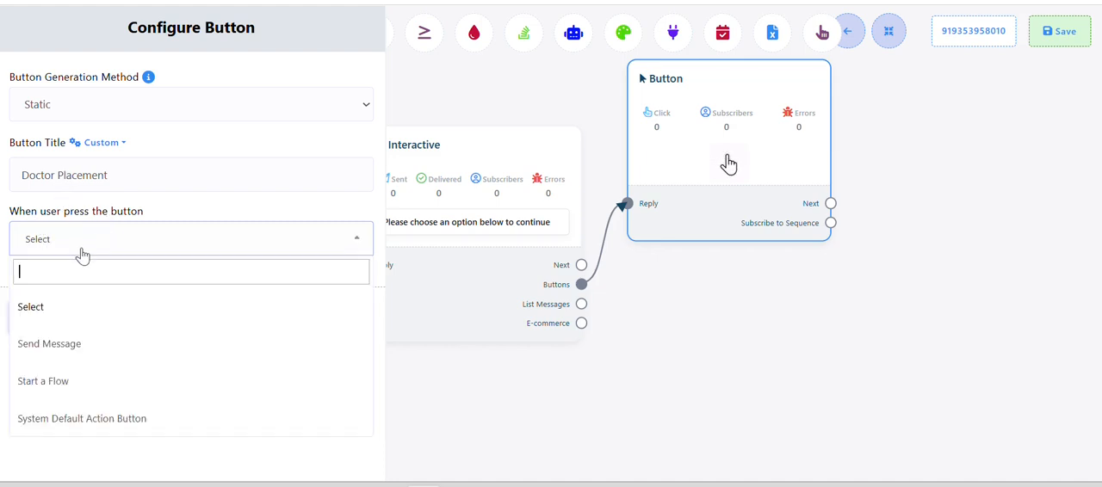
click(64, 342)
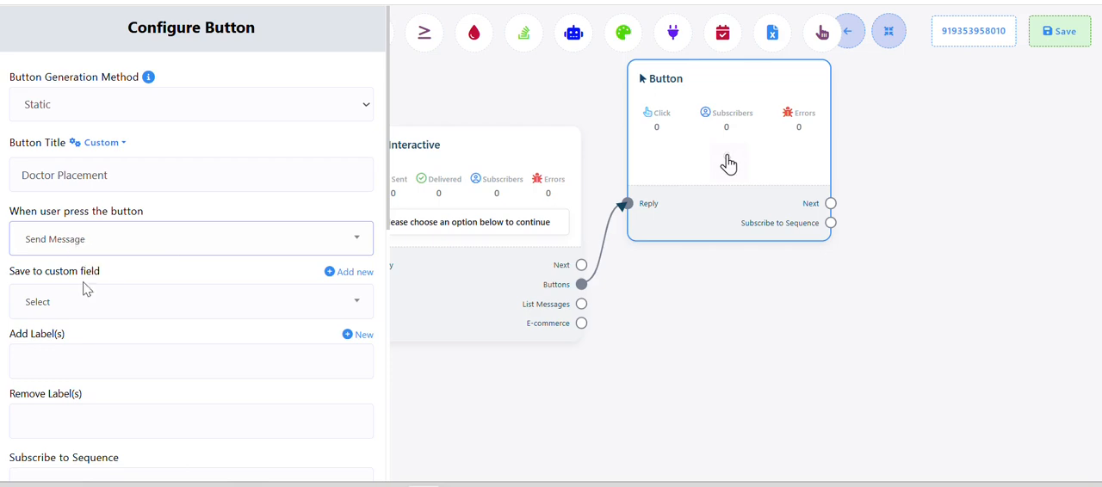
scroll(83, 308, down, 3)
scroll(84, 308, down, 5)
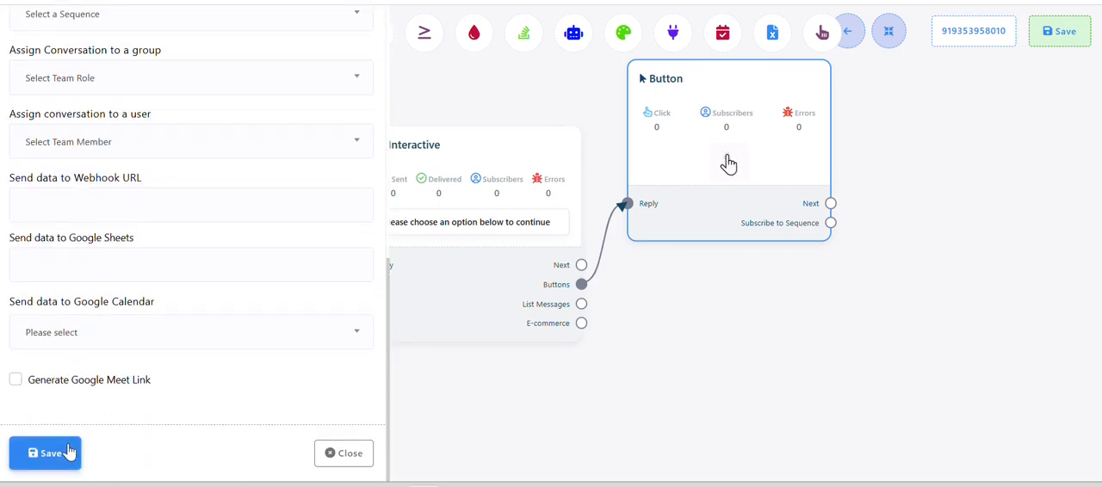
click(73, 453)
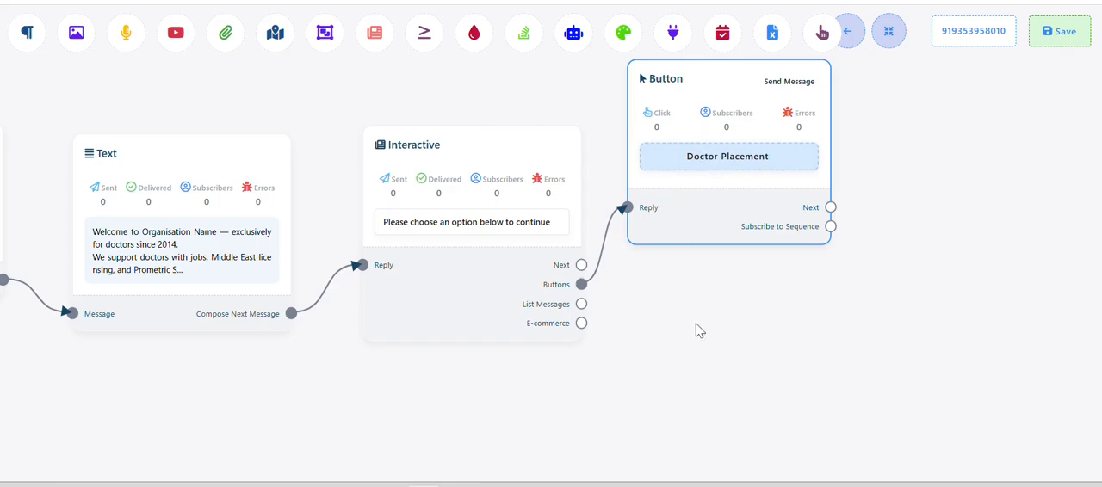
Copy "Talk to our supporting team" from the Word document and add a second Button block from the Interactive block's Buttons output, below the first
key(alt+Tab)
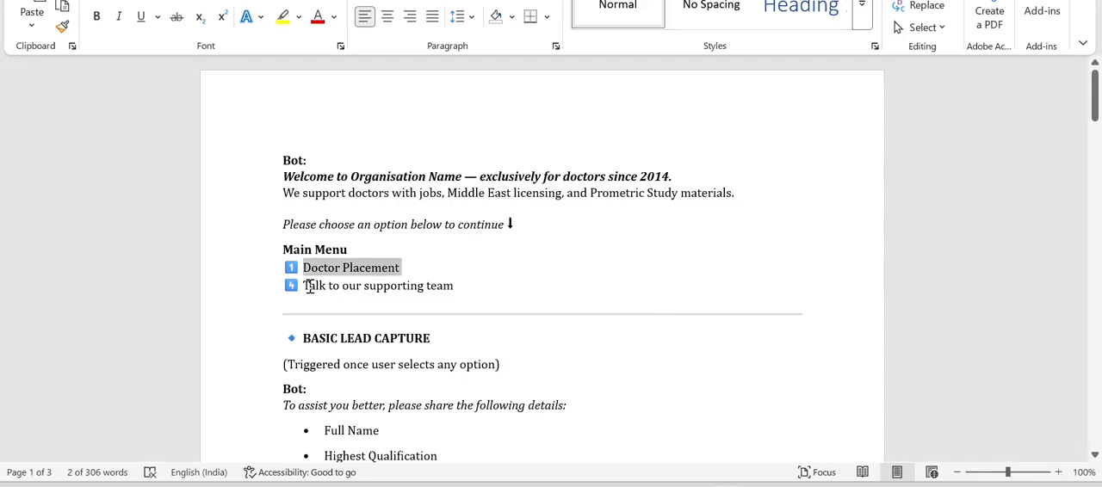
drag(305, 286, 454, 292)
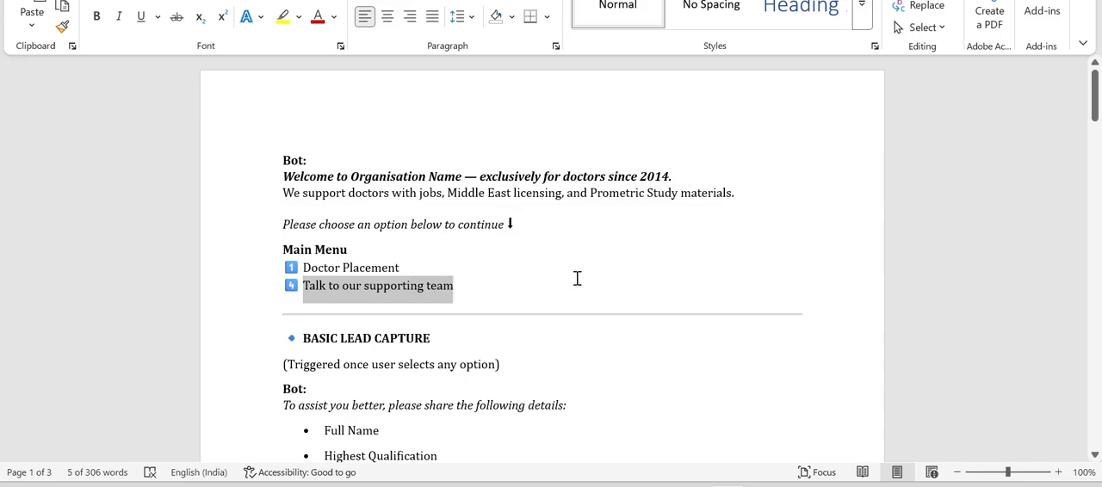
key(alt+Tab)
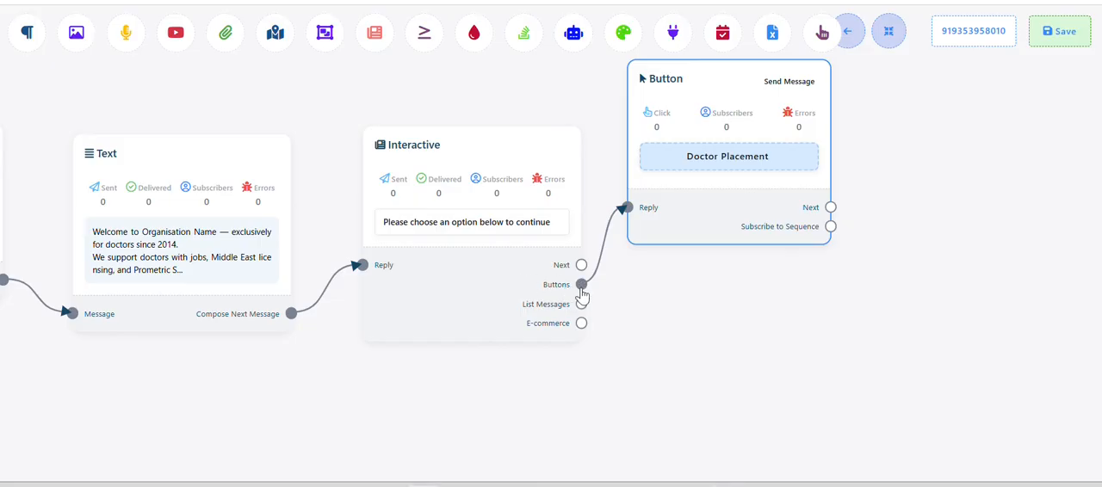
drag(582, 285, 677, 376)
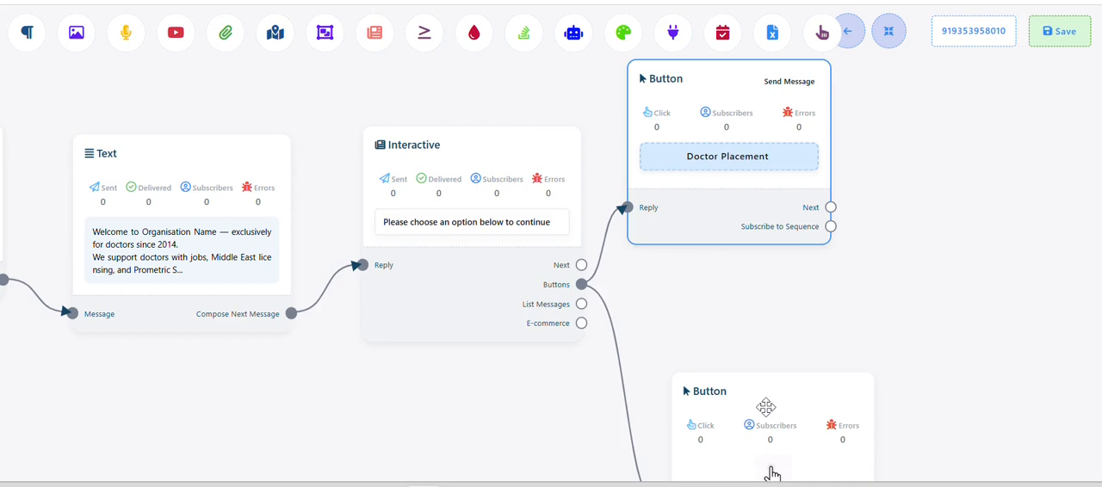
drag(770, 470, 721, 386)
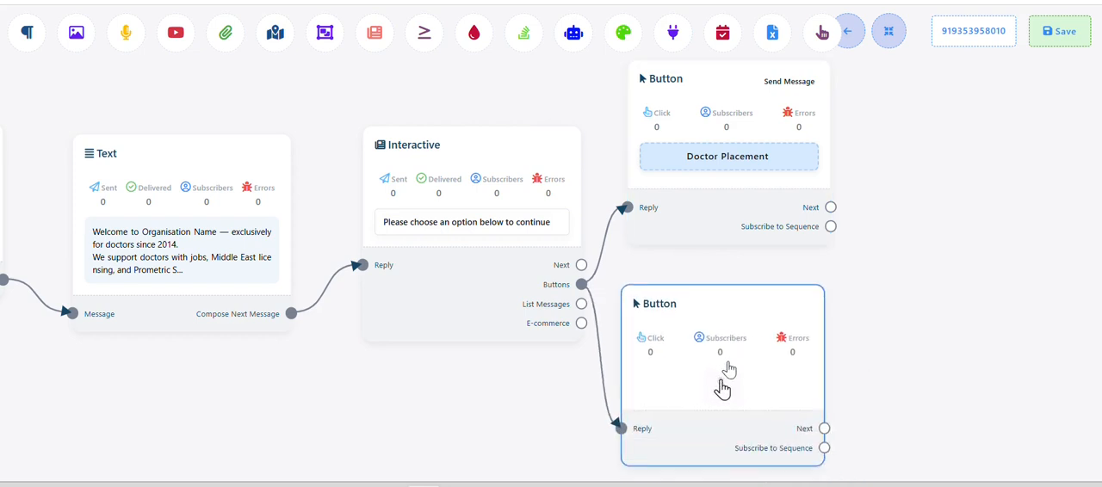
Paste "Talk to our supporting team" as the second button's title, set its press action to Send Message, and try to save it
click(723, 387)
click(193, 164)
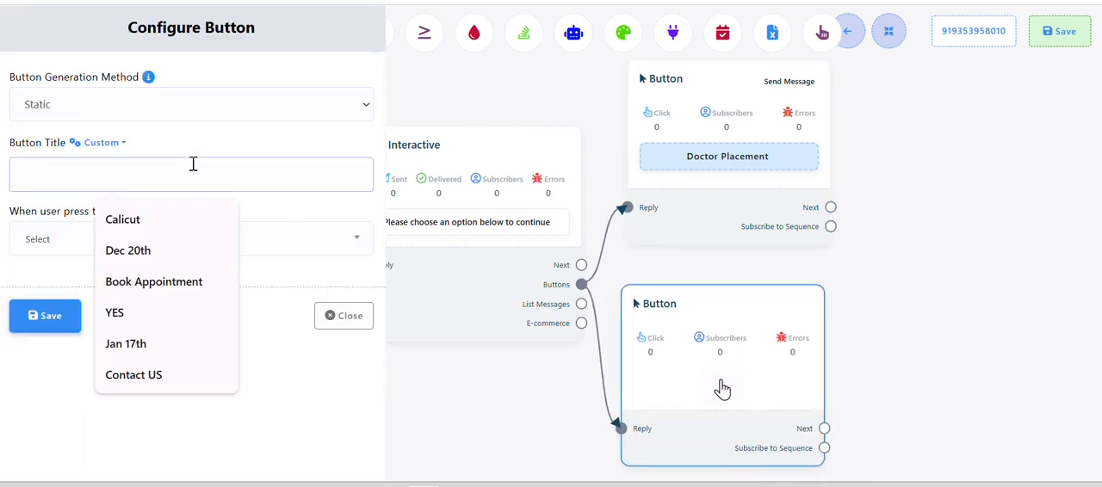
key(ctrl+v)
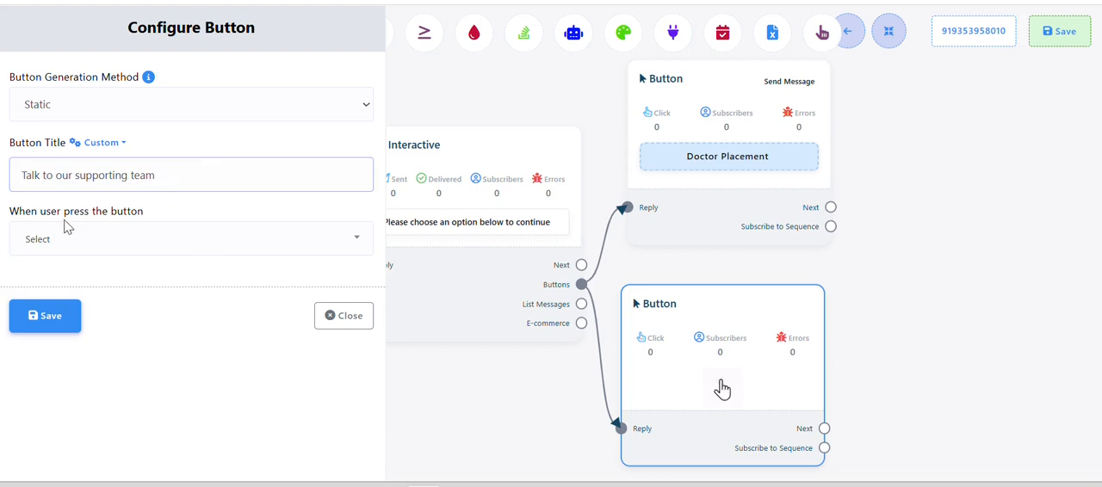
click(98, 239)
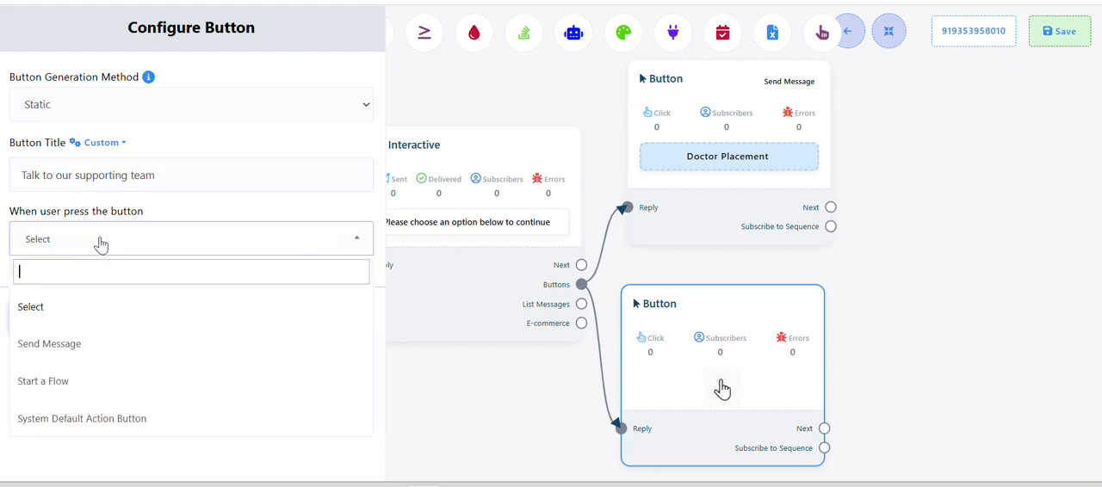
click(67, 349)
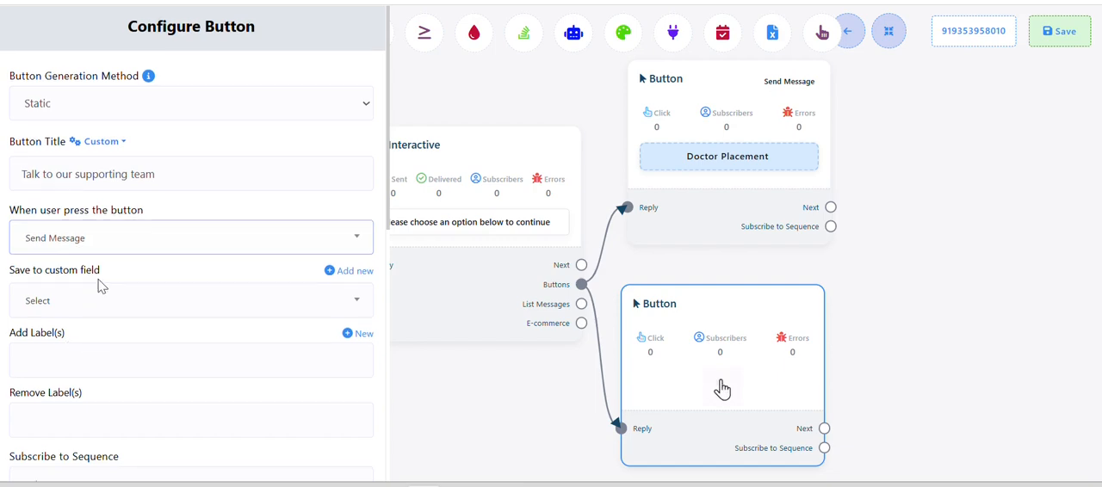
scroll(90, 370, down, 5)
click(57, 455)
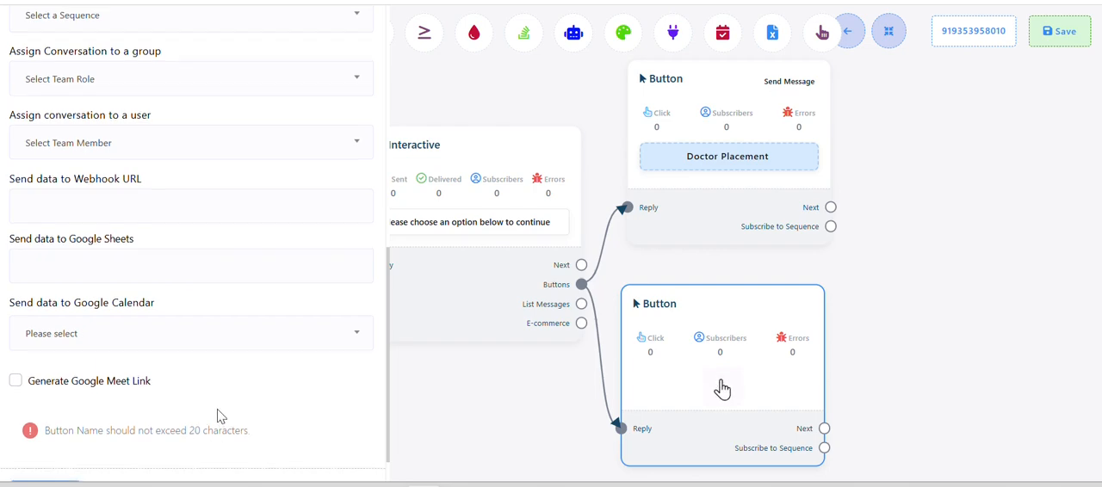
Shorten the second button's title to "Talk to our team", save it, and line the block up under the Doctor Placement button
scroll(216, 416, up, 6)
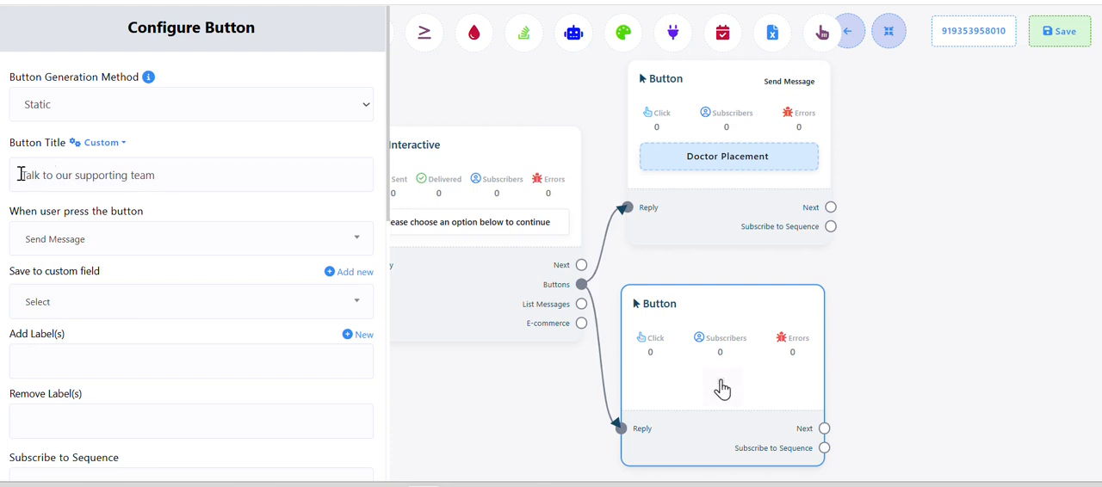
double_click(119, 175)
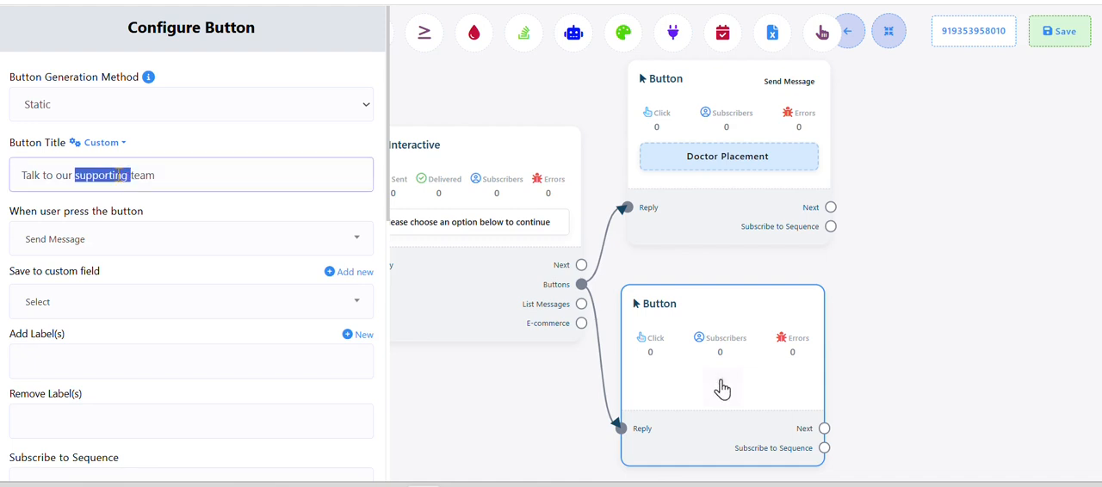
key(BackSpace)
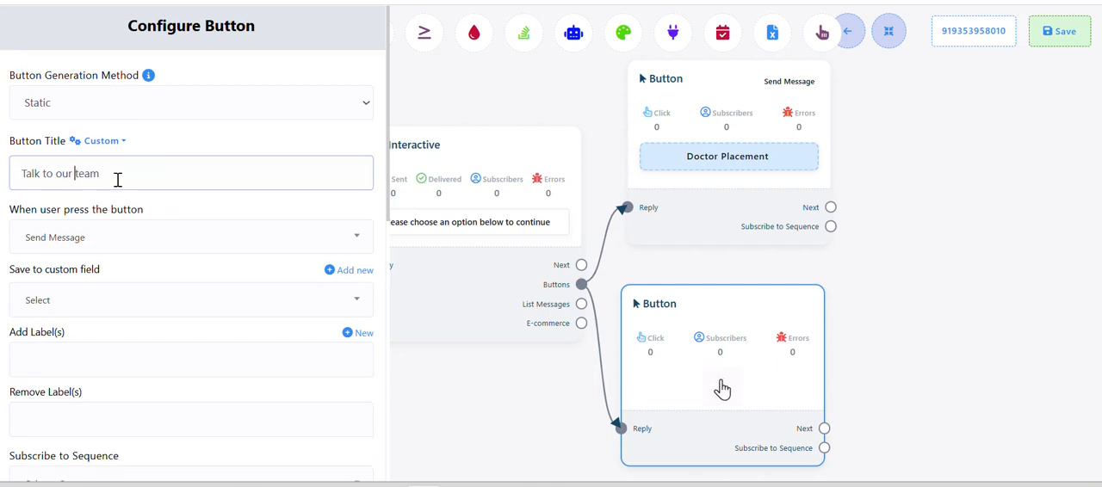
scroll(118, 177, down, 1)
scroll(123, 172, down, 10)
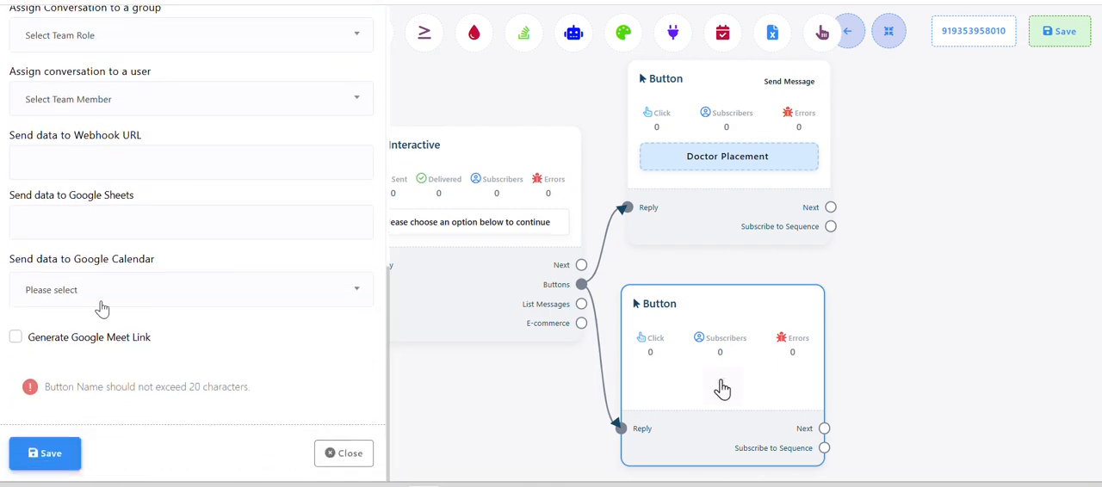
click(42, 453)
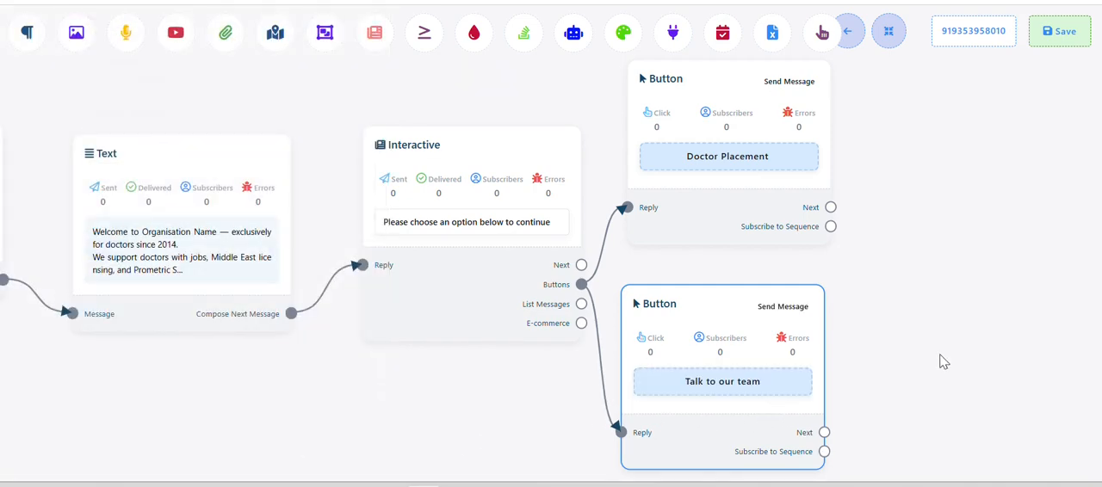
drag(942, 362, 684, 327)
drag(472, 342, 480, 347)
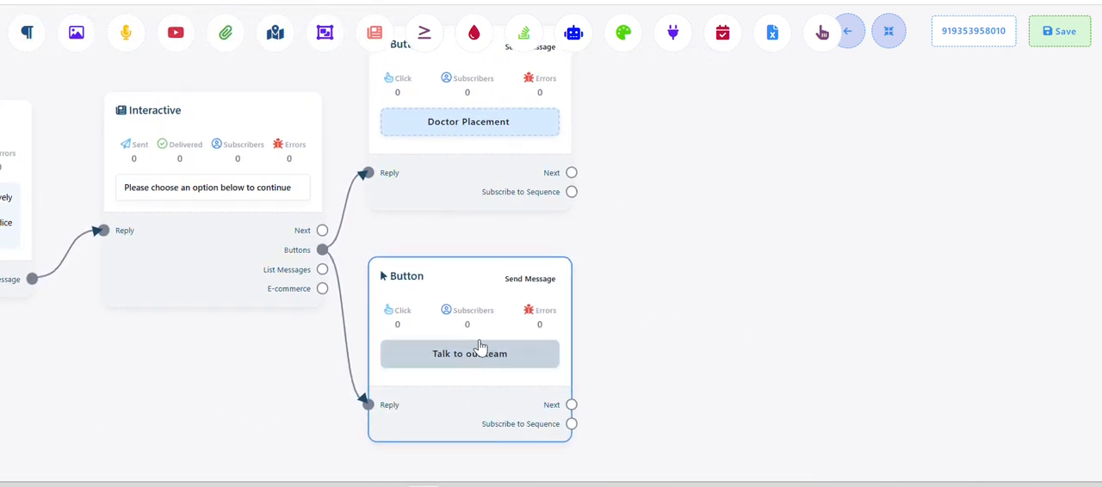
Check the Basic Lead Capture section in the Word document and add a User Input Flow block from the Doctor Placement button's Next output
key(alt+Tab)
key(alt+Tab)
key(alt+Tab)
scroll(450, 315, down, 2)
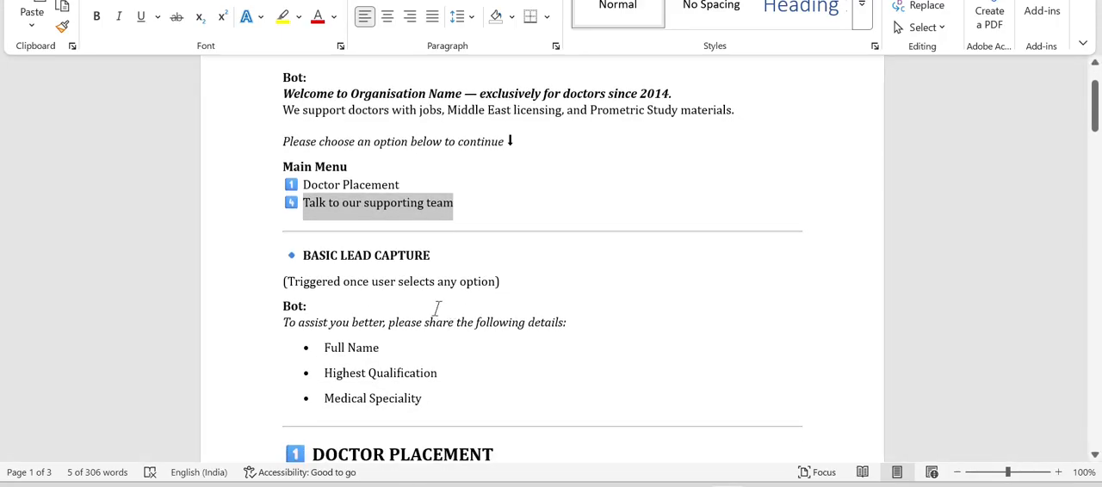
click(471, 265)
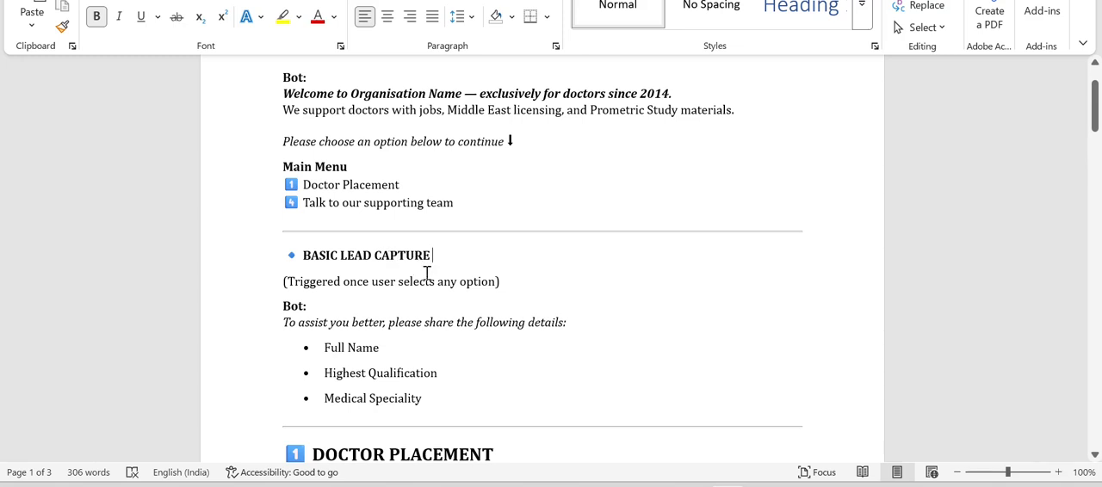
scroll(427, 273, down, 2)
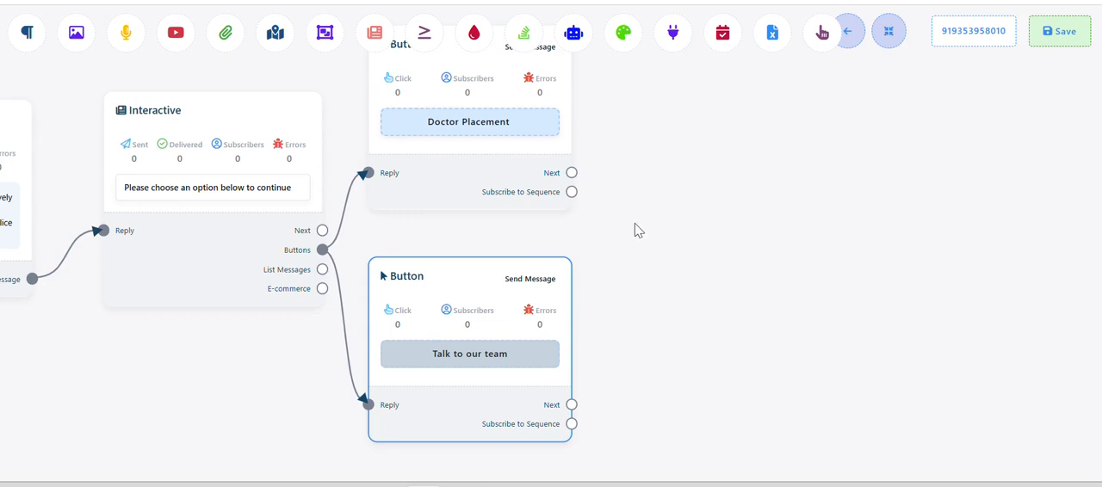
drag(635, 229, 581, 290)
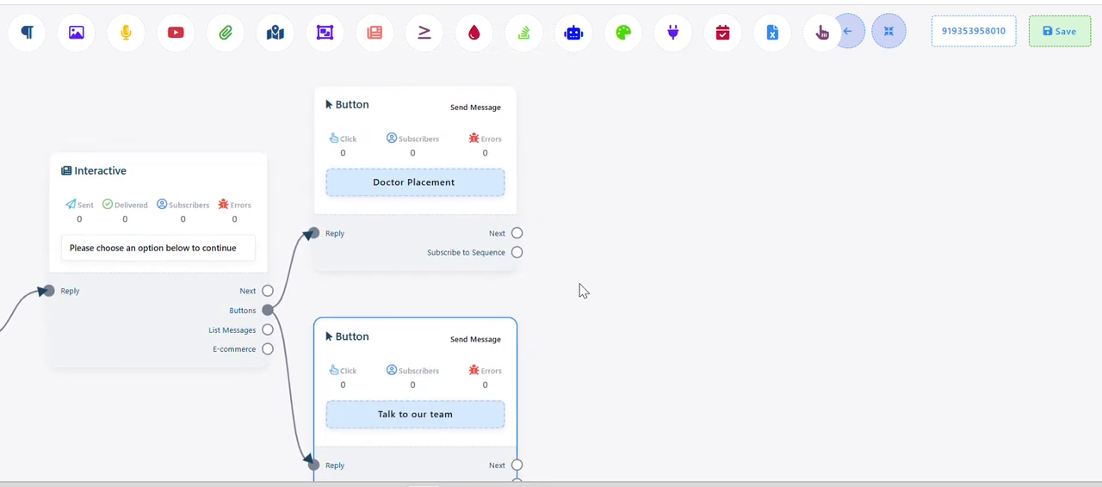
drag(516, 234, 604, 112)
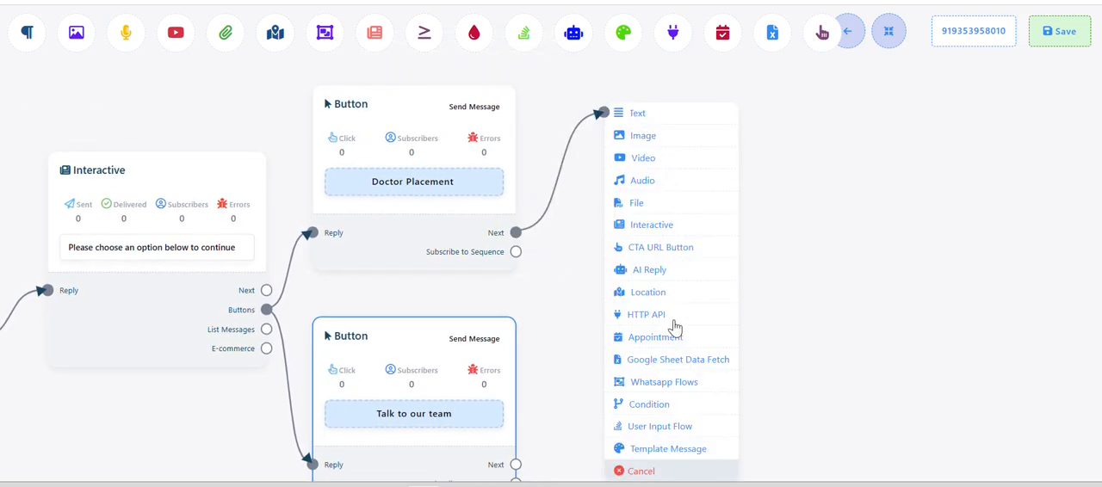
click(652, 427)
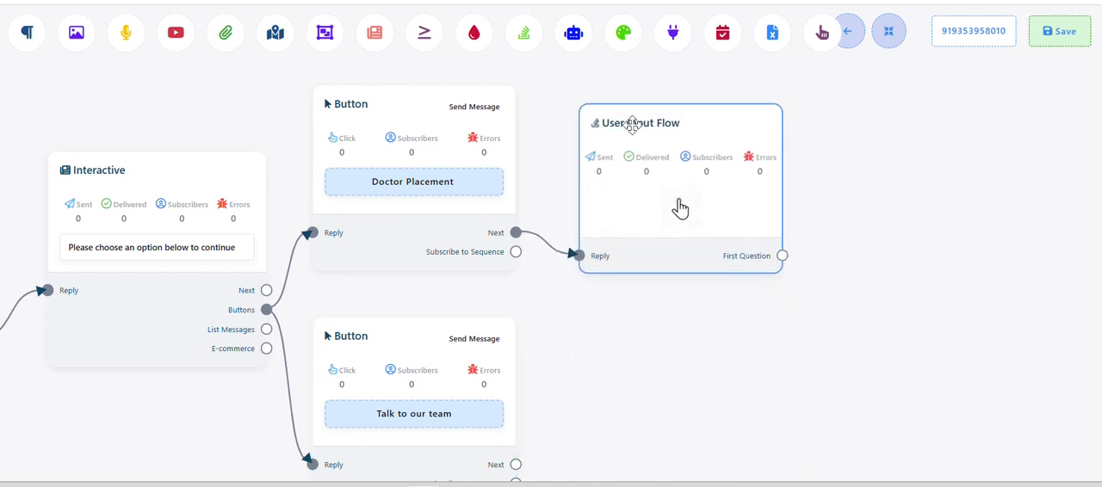
drag(632, 126, 629, 121)
drag(732, 352, 643, 362)
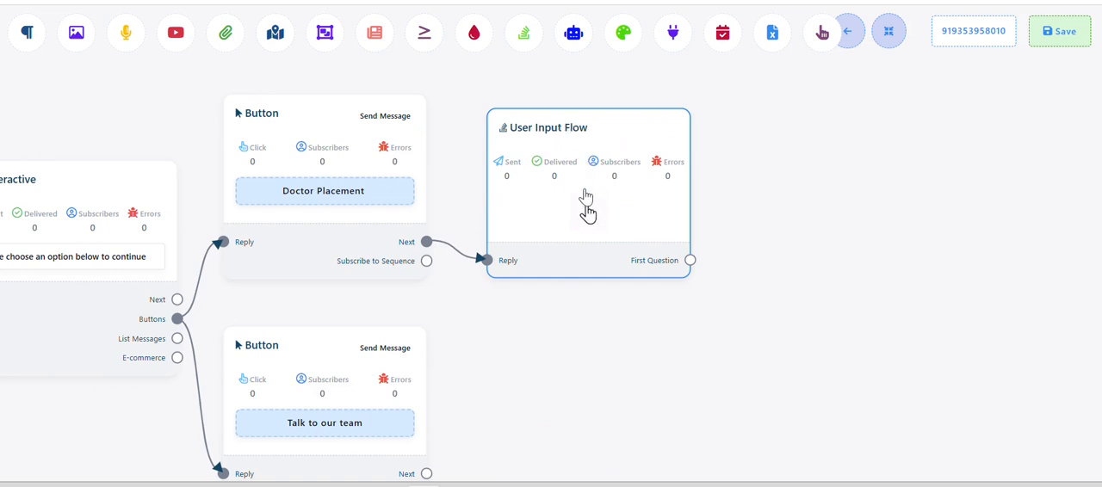
Create and save a new input flow named "Test" in the User Input Flow block, and place the New Question block beside it
click(587, 200)
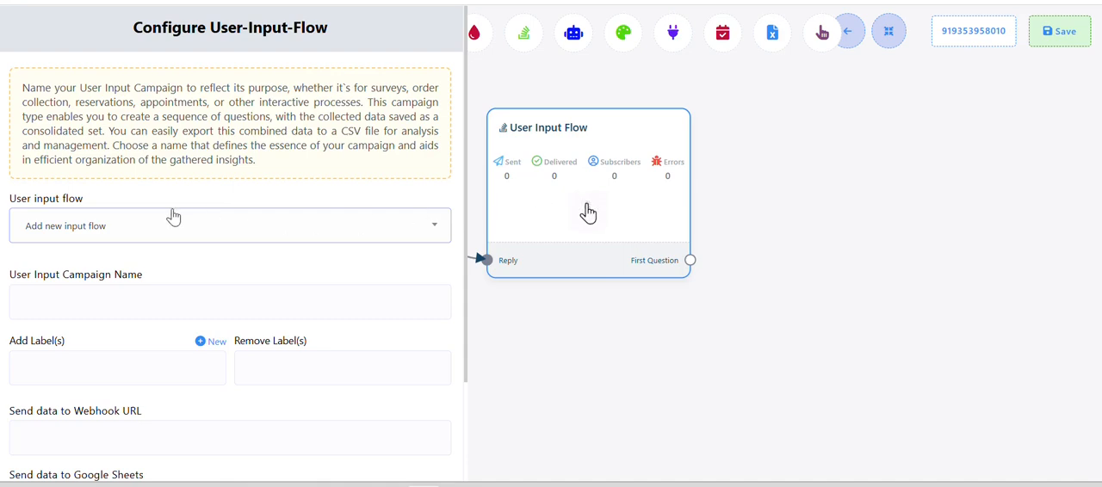
click(103, 228)
click(80, 293)
click(78, 304)
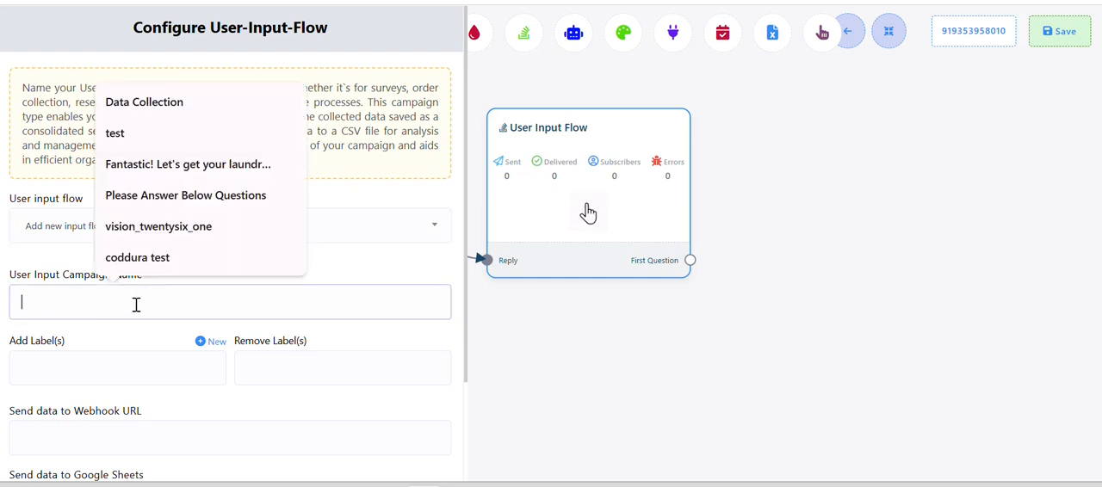
text(Y)
text(Te)
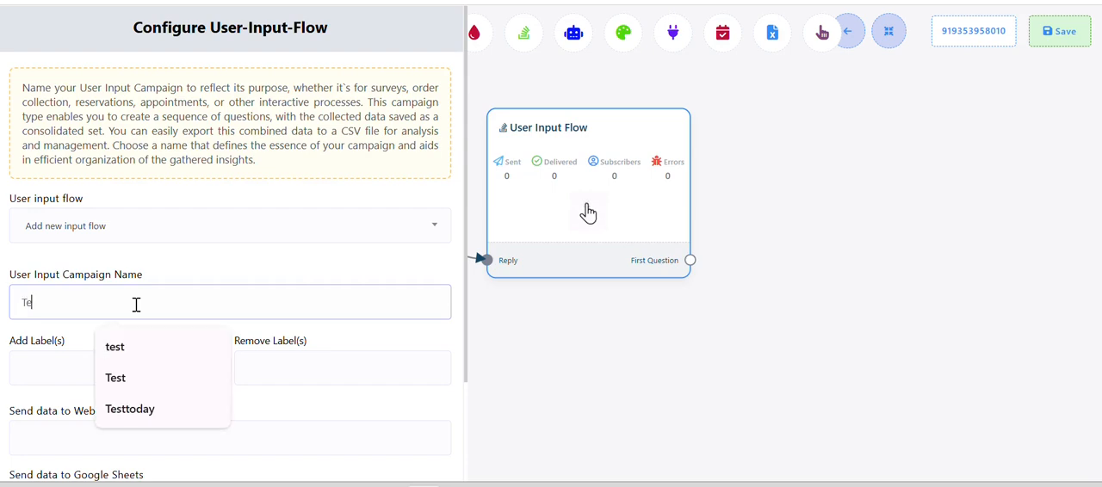
text(st)
scroll(136, 305, down, 2)
click(56, 457)
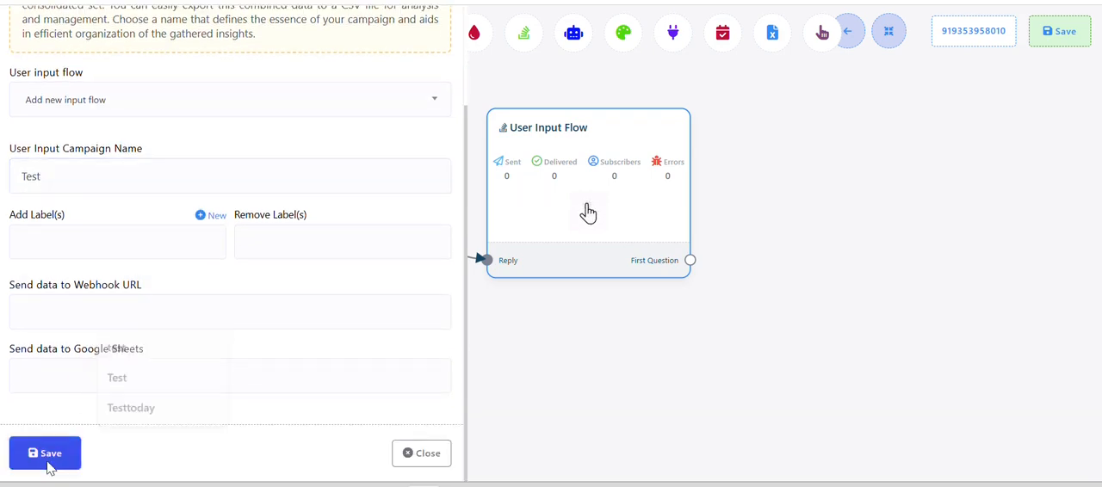
drag(627, 427, 486, 405)
drag(590, 264, 635, 256)
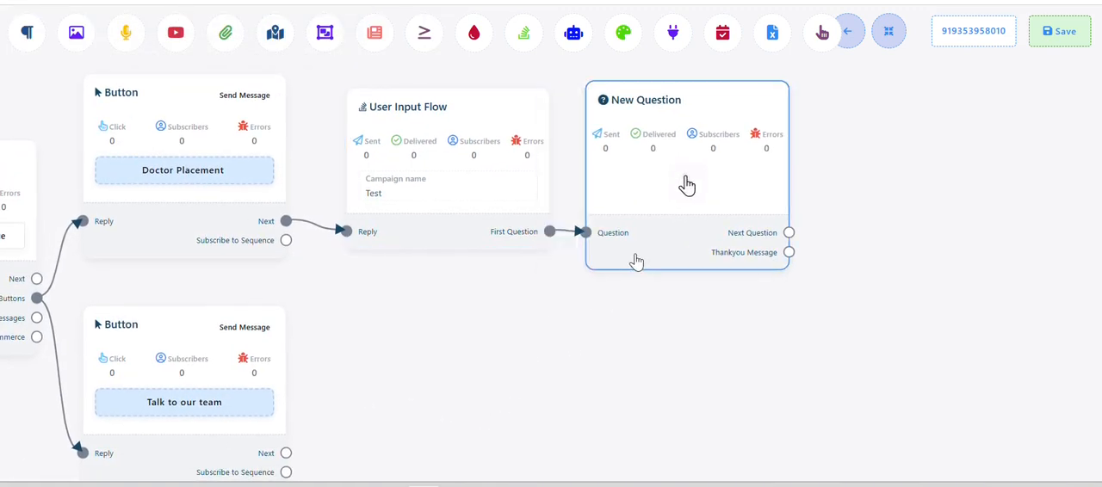
double_click(666, 188)
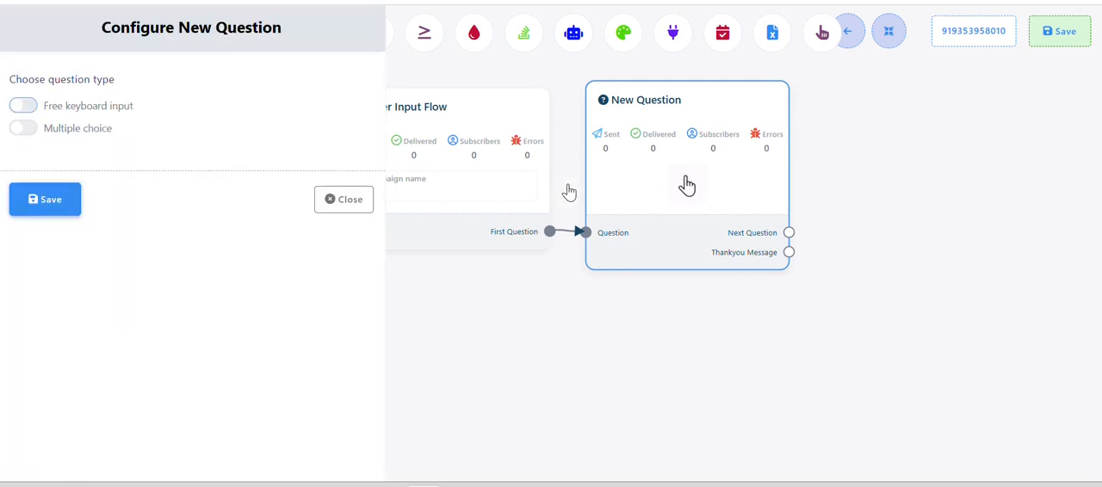
click(28, 107)
click(47, 233)
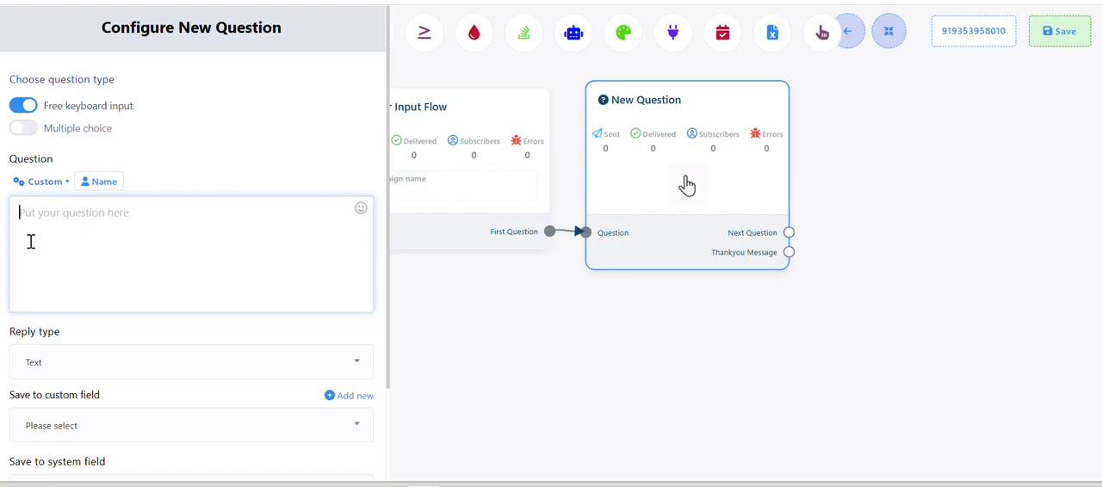
key(alt+Tab)
key(alt+Tab)
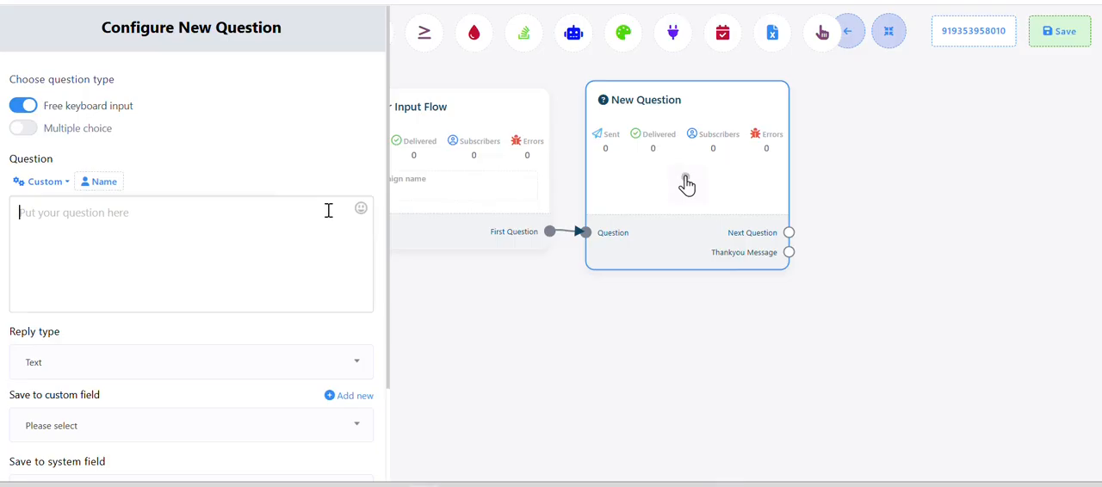
click(30, 110)
click(29, 131)
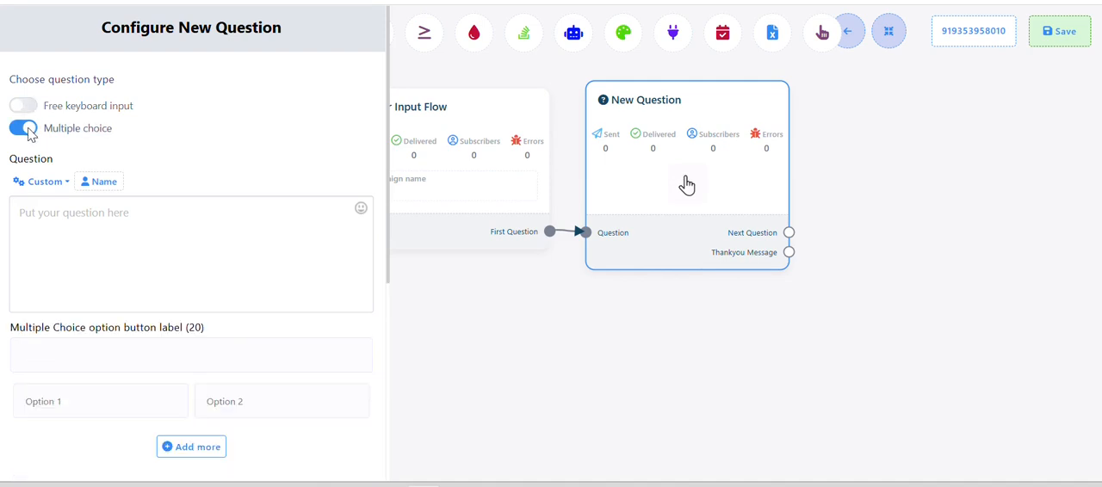
click(54, 264)
scroll(74, 251, down, 1)
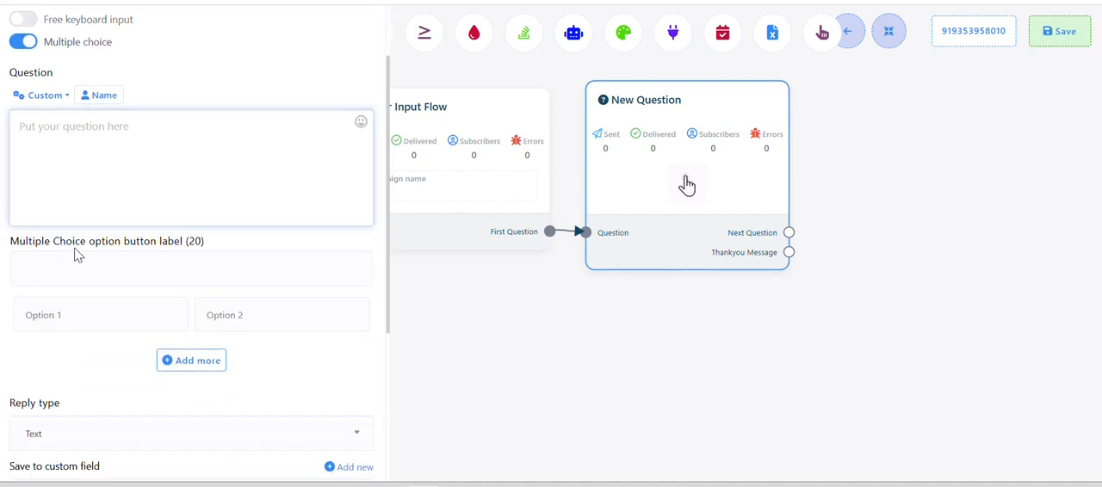
key(alt+Tab)
scroll(373, 323, down, 2)
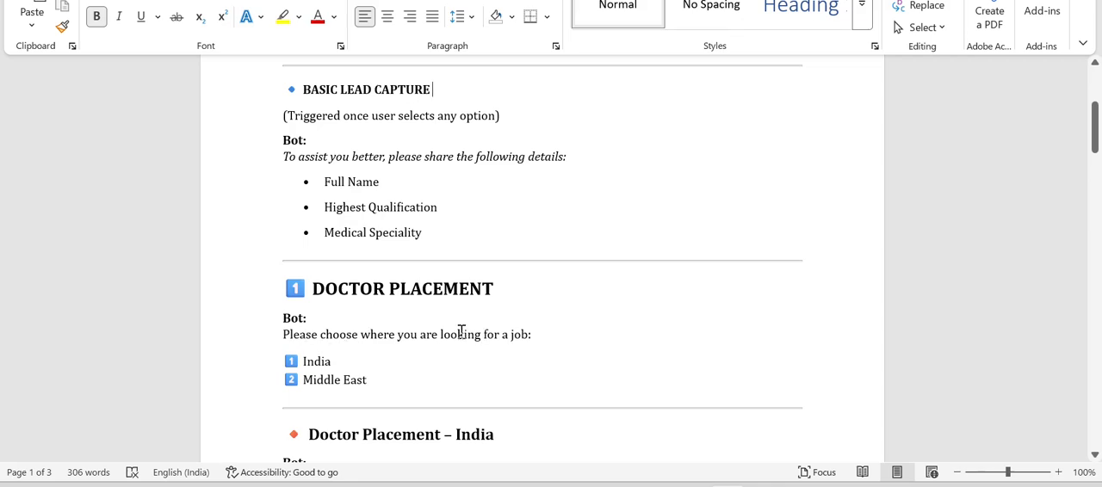
key(alt+Tab)
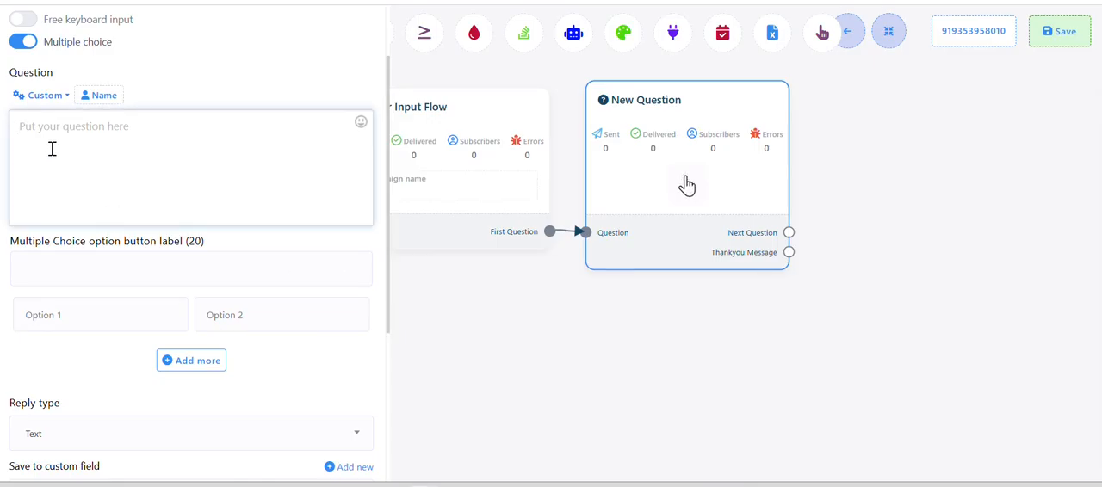
key(alt+Tab)
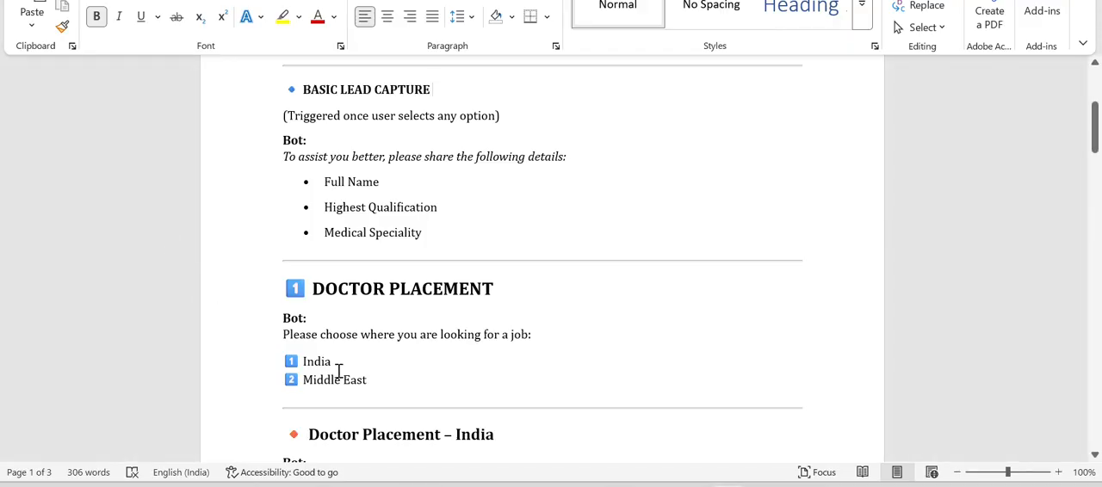
drag(279, 334, 542, 347)
key(ctrl+c)
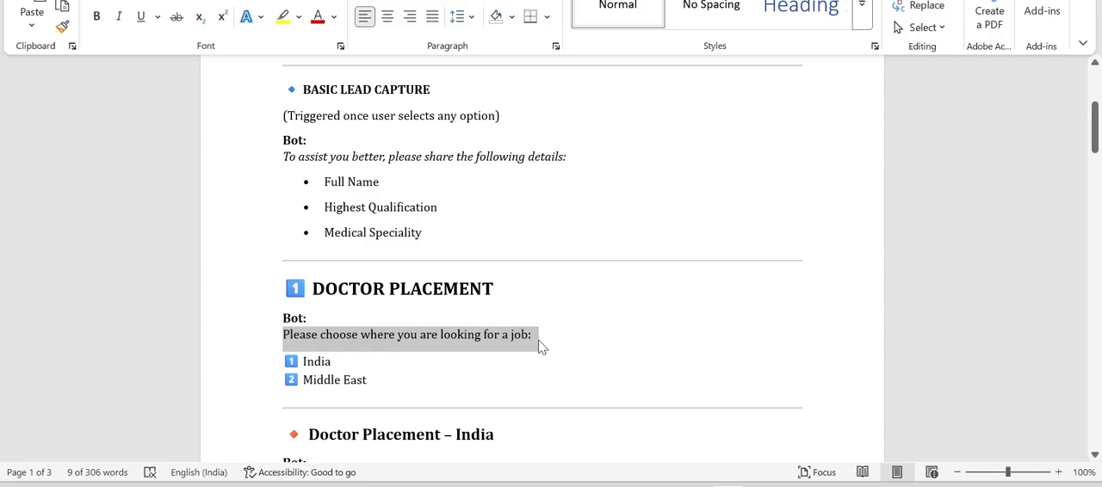
key(alt+Tab)
key(ctrl+v)
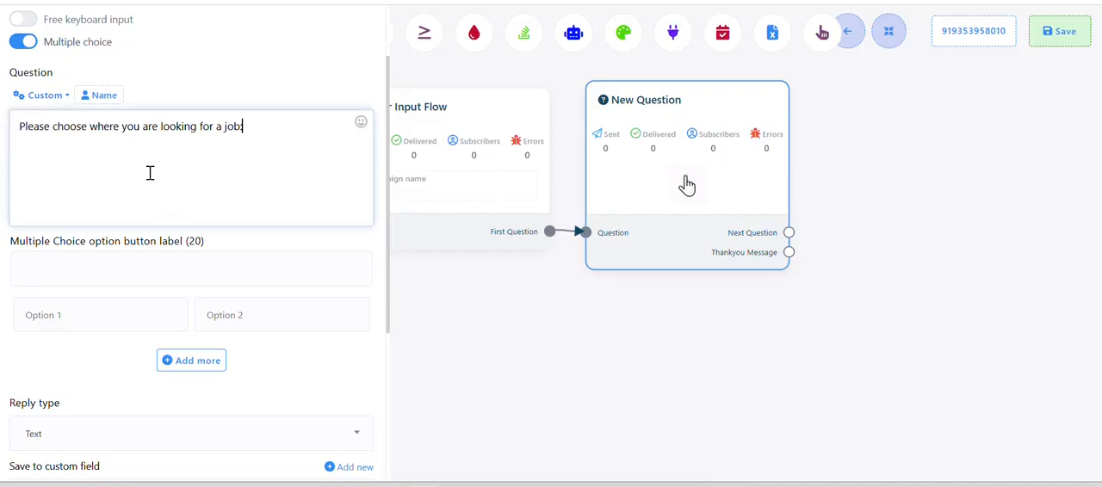
click(97, 322)
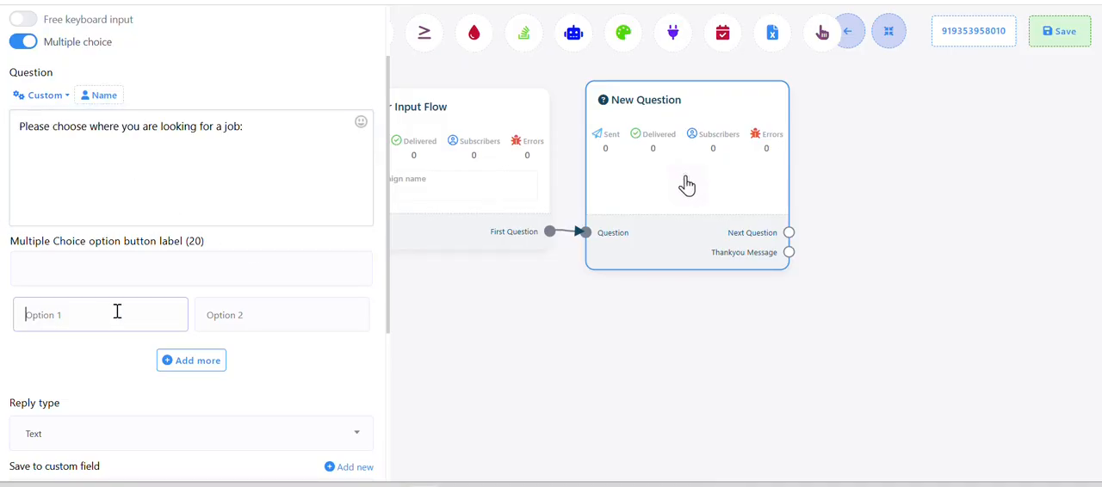
key(alt+Tab)
drag(301, 362, 339, 362)
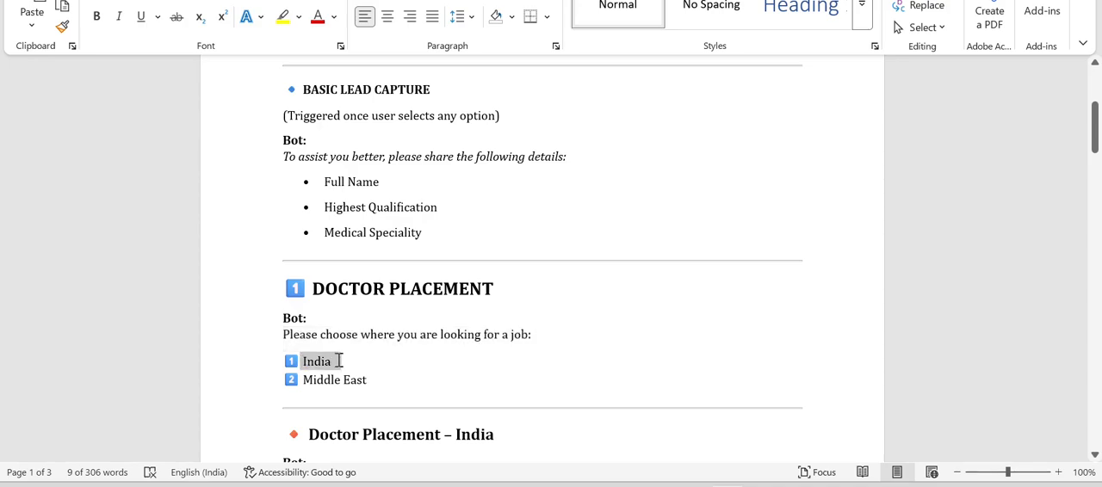
key(alt+Tab)
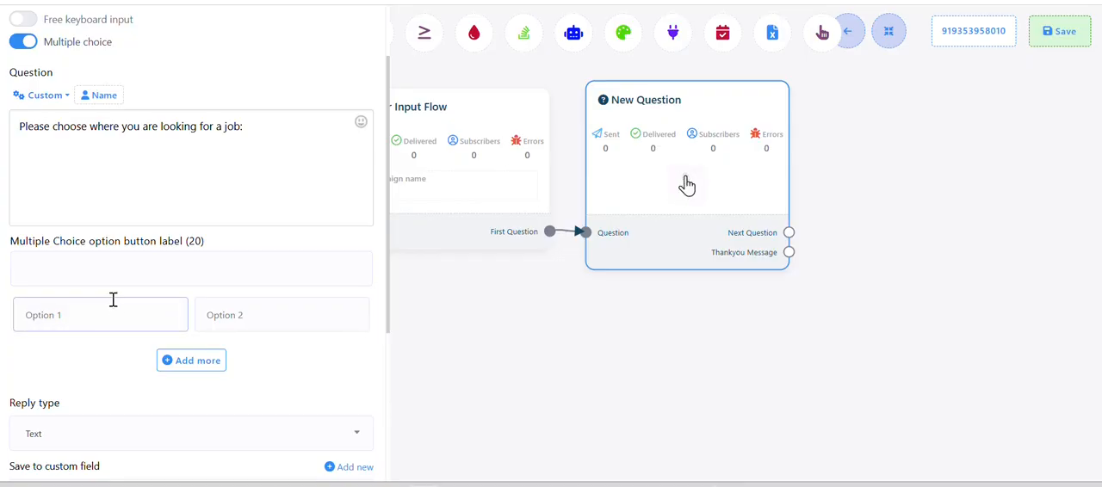
key(ctrl+v)
key(alt+Tab)
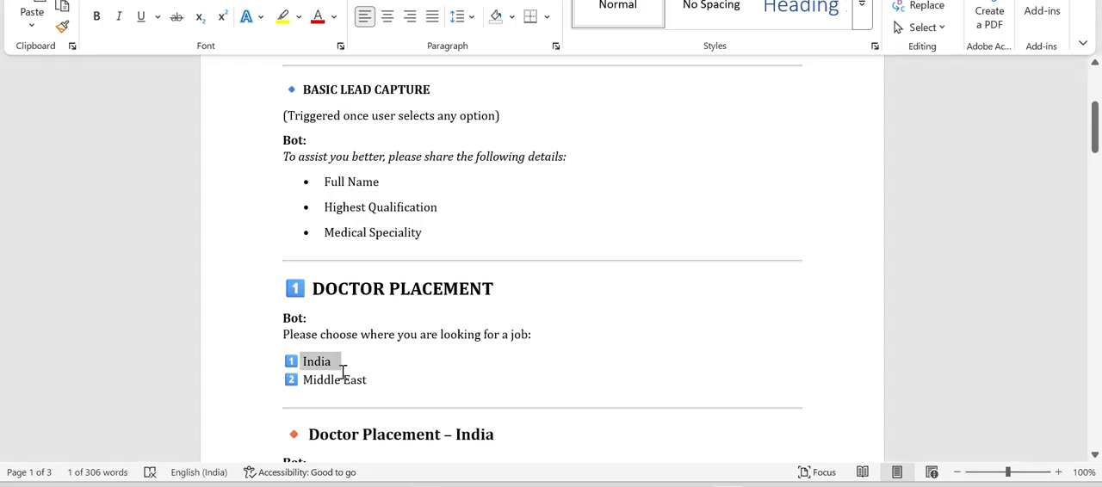
mouse_move(304, 380)
mouse_down()
mouse_move(381, 376)
mouse_move(301, 382)
mouse_up()
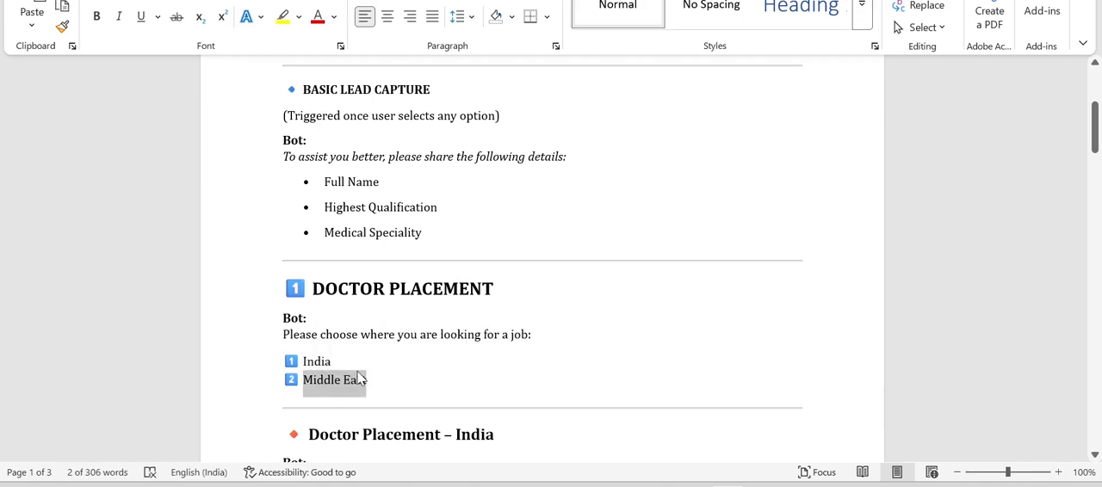
key(ctrl+c)
key(alt+Tab)
click(283, 306)
key(ctrl+v)
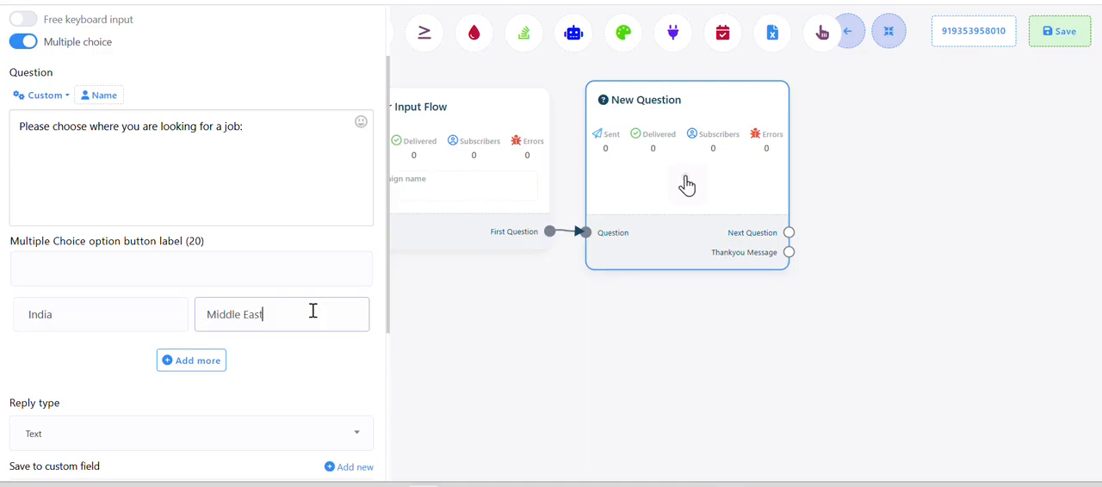
scroll(320, 311, up, 1)
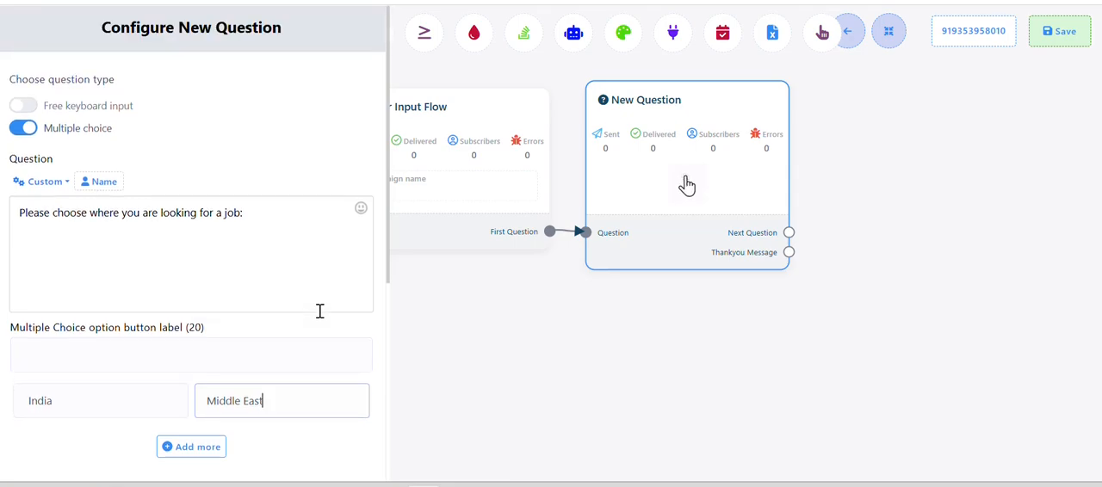
key(alt+Tab)
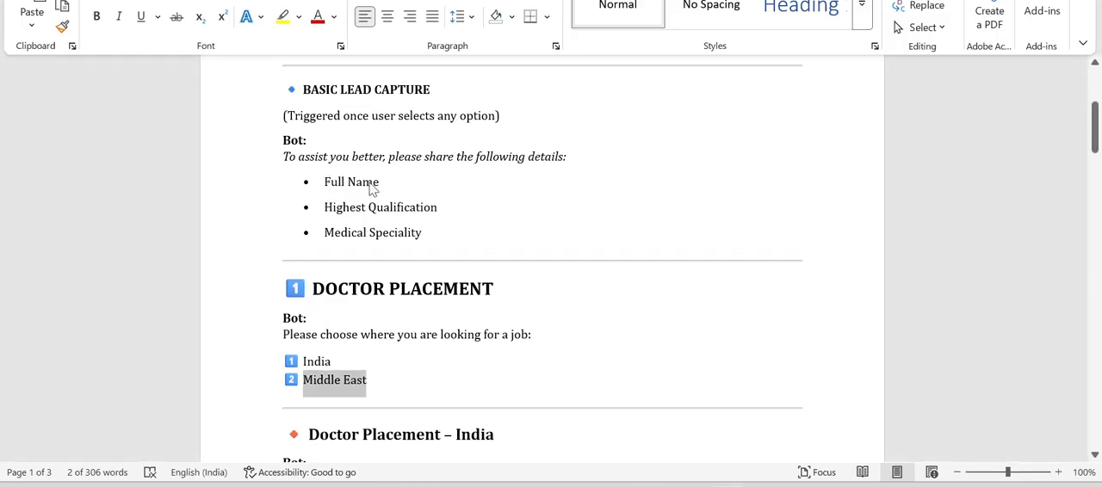
key(alt+Tab)
scroll(288, 258, down, 4)
click(347, 458)
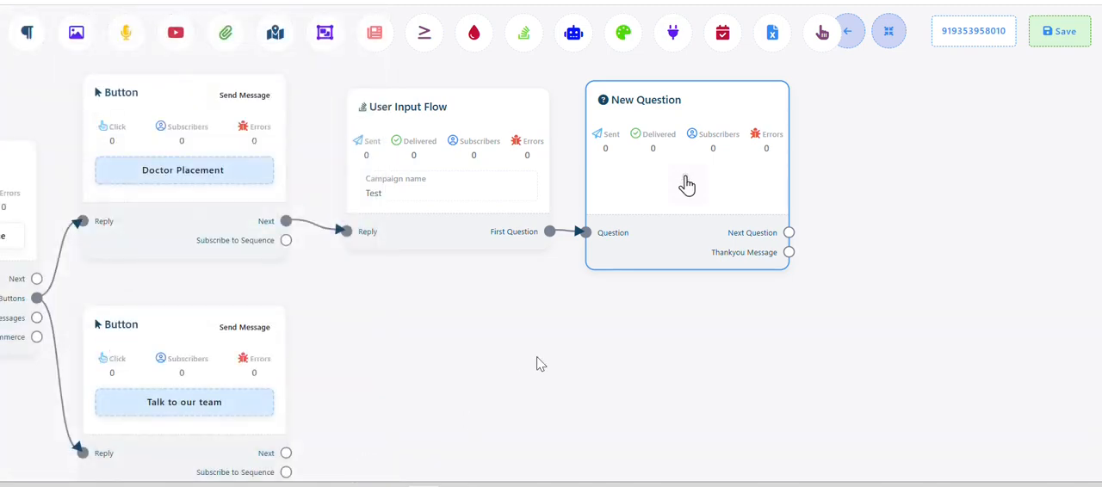
Set the New Question block to free keyboard input and select "Full Name" under Basic Lead Capture in the Word document for copying
click(686, 184)
key(alt+Tab)
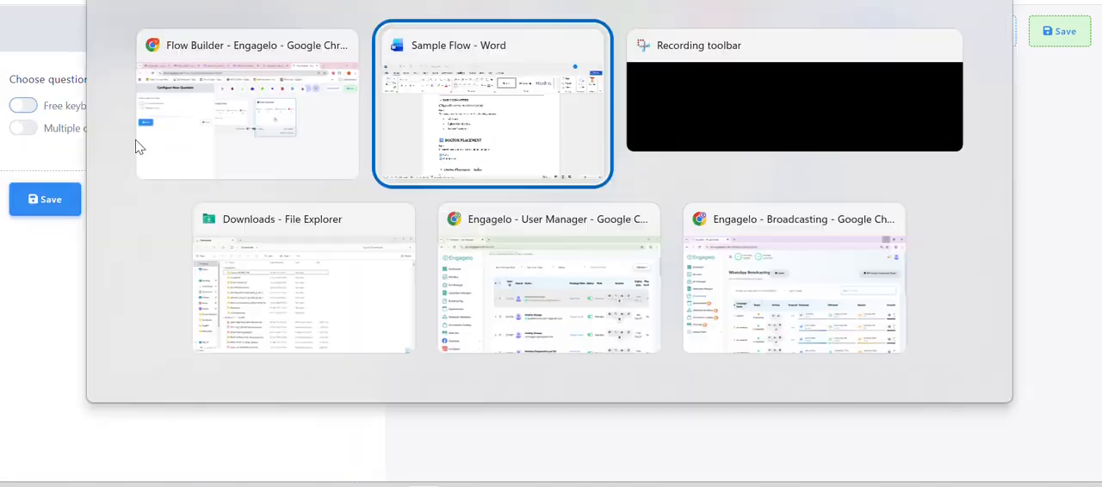
key(alt+Tab)
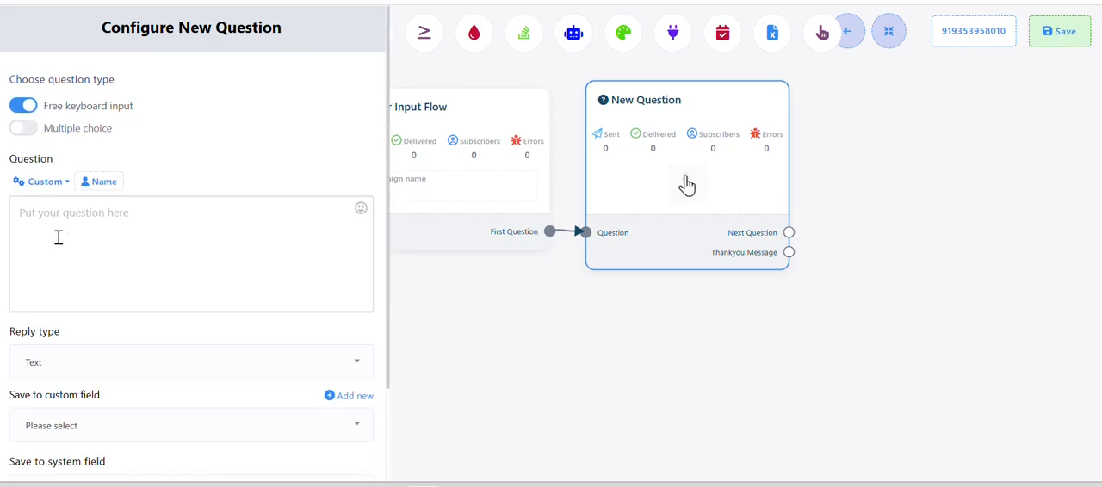
key(alt+Tab)
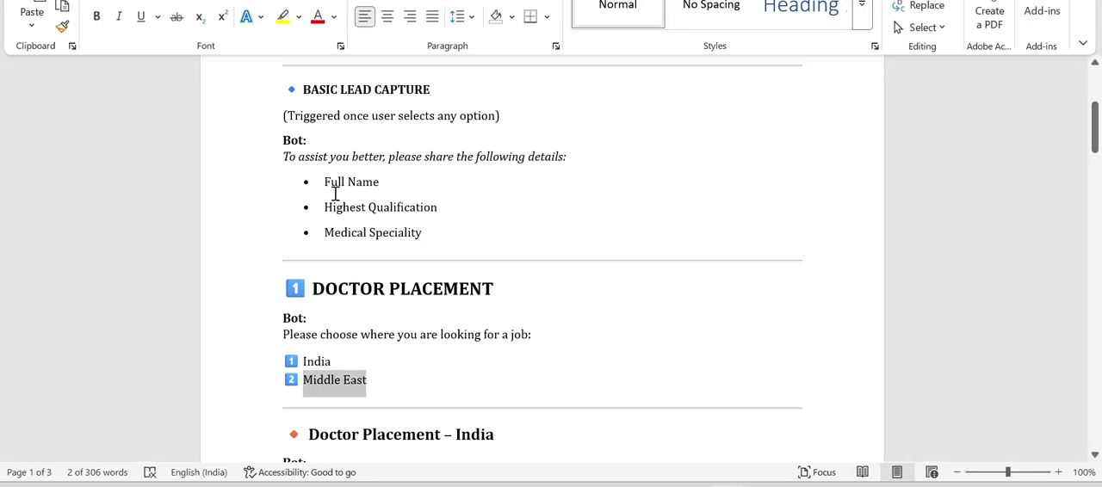
drag(316, 185, 383, 184)
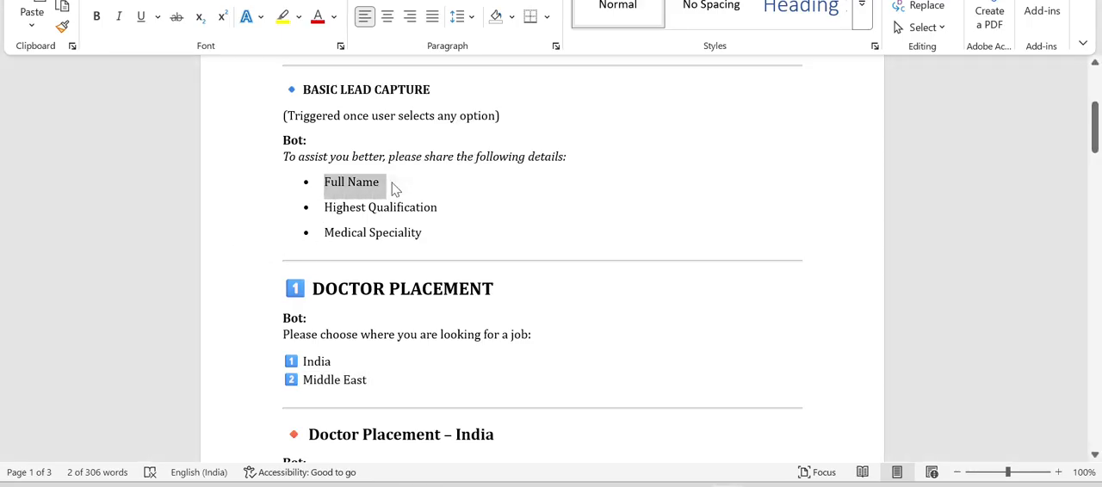
Paste "Full Name" as the question text in the flow builder, remove its bullet, and save the question with Text reply type
key(alt+Tab)
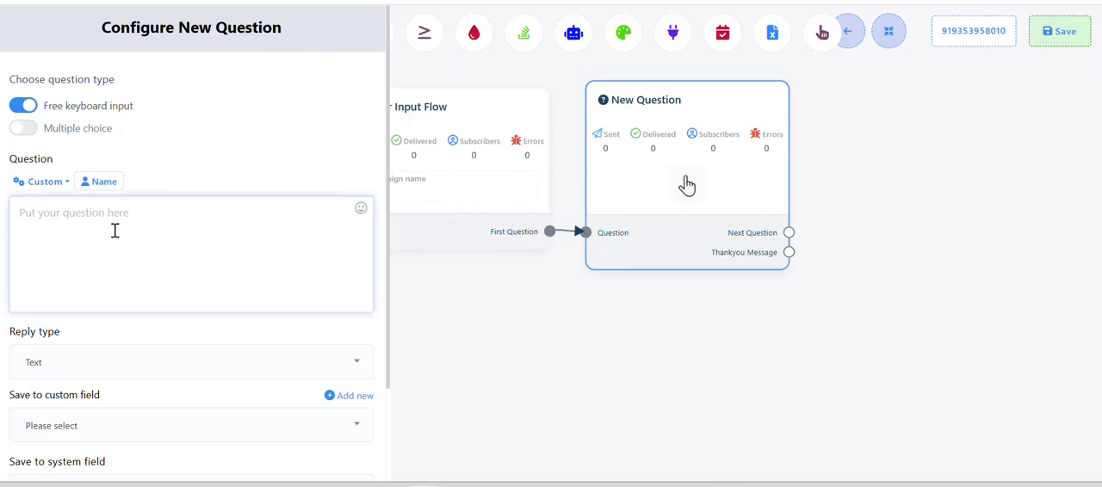
key(ctrl+v)
click(35, 212)
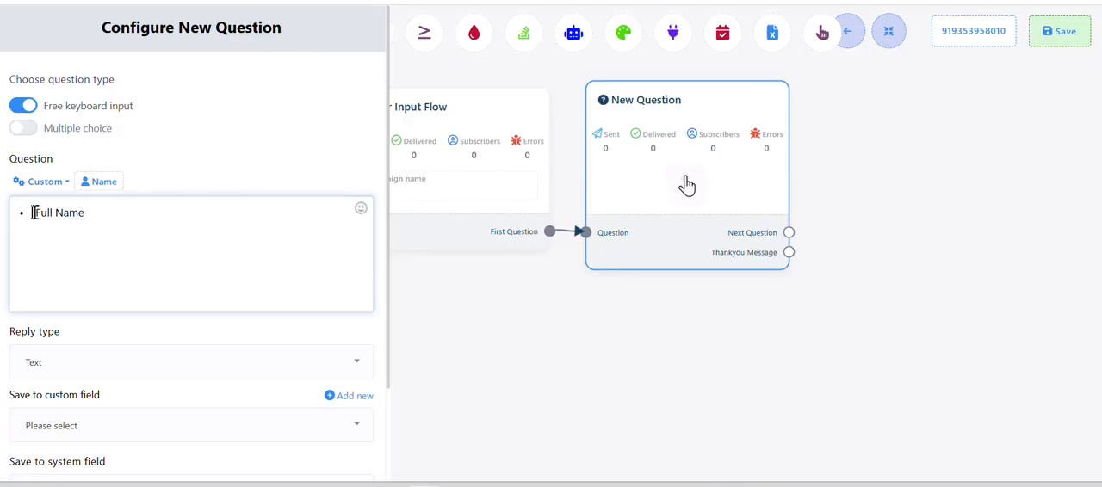
key(BackSpace)
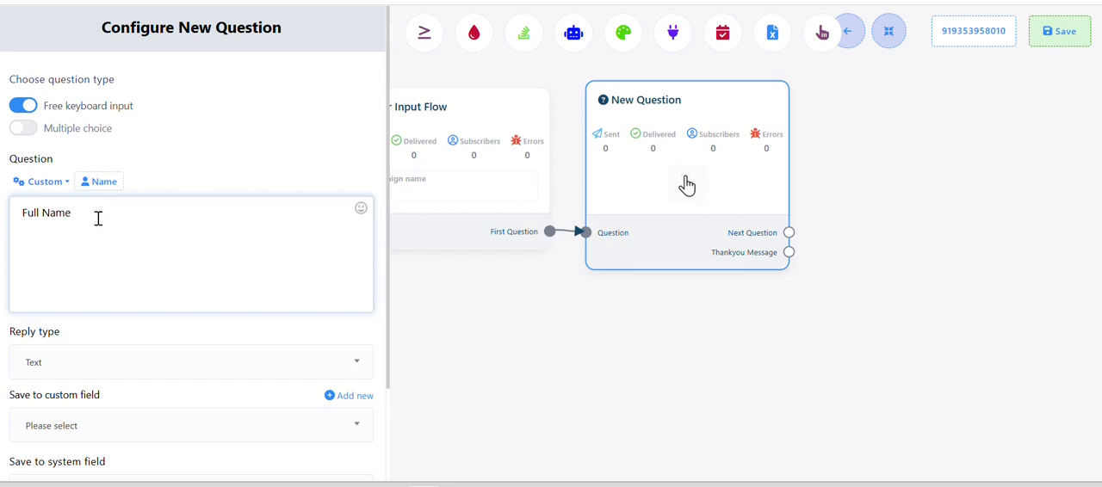
scroll(99, 233, down, 2)
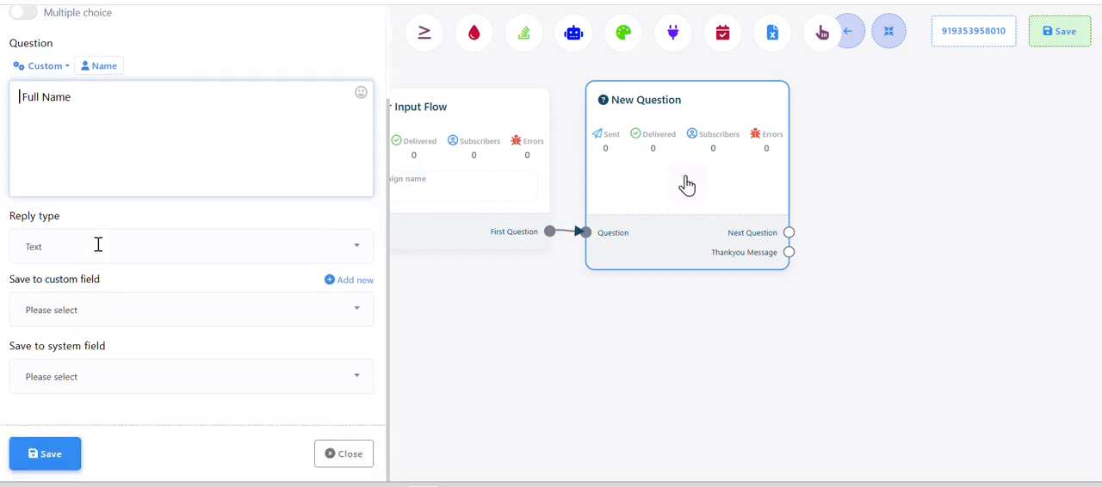
click(54, 456)
Add a second New Question block from the Full Name question's Next Question output, place it alongside, and open its configuration
drag(442, 381, 269, 342)
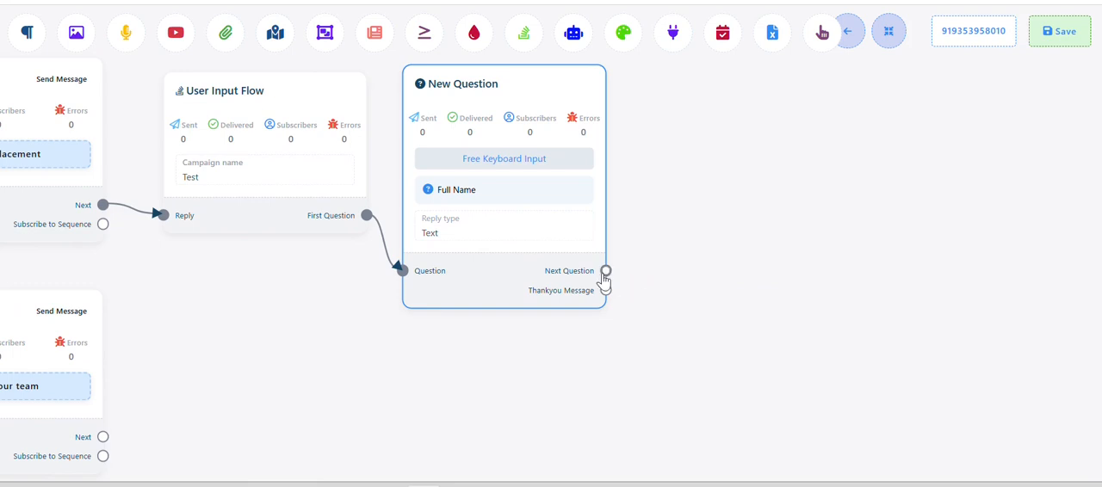
drag(605, 274, 675, 125)
drag(781, 231, 724, 176)
double_click(727, 179)
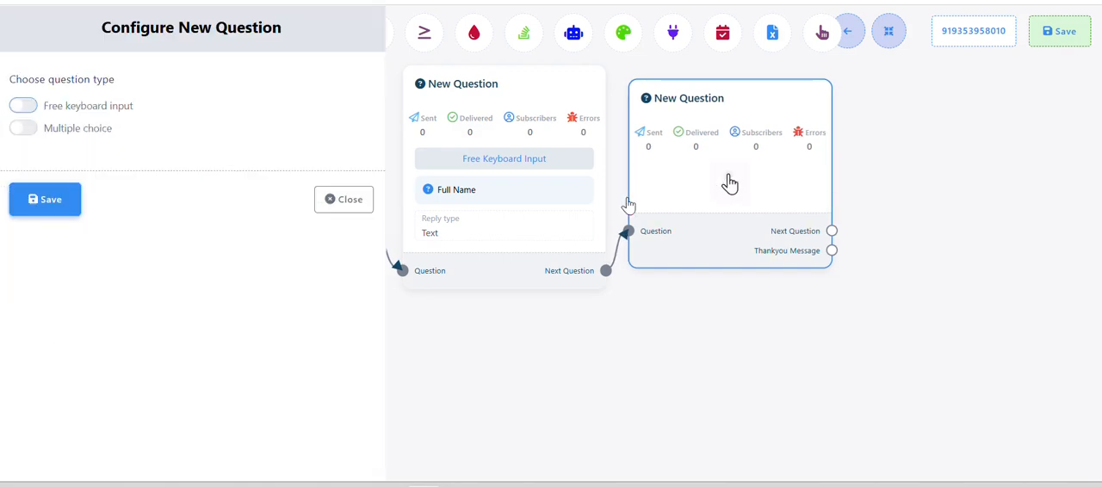
Set the second New Question block to free keyboard input and copy "Highest Qualification" from Basic Lead Capture in the Word document
click(24, 106)
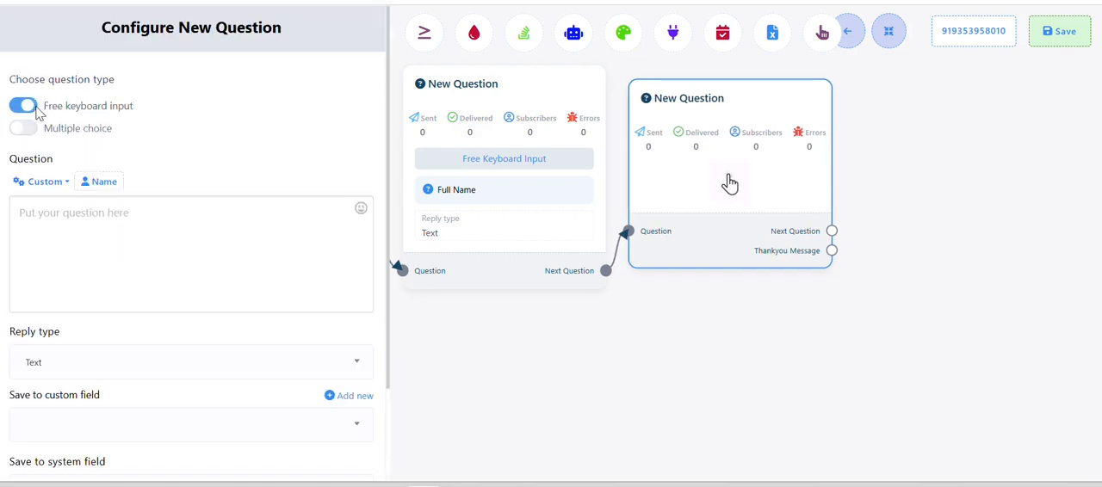
key(alt+Tab)
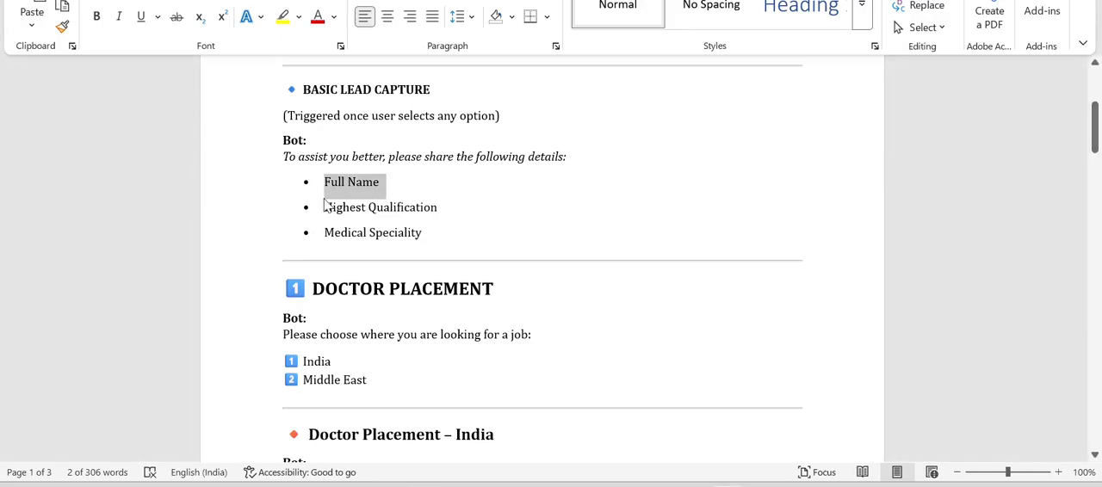
drag(325, 209, 438, 210)
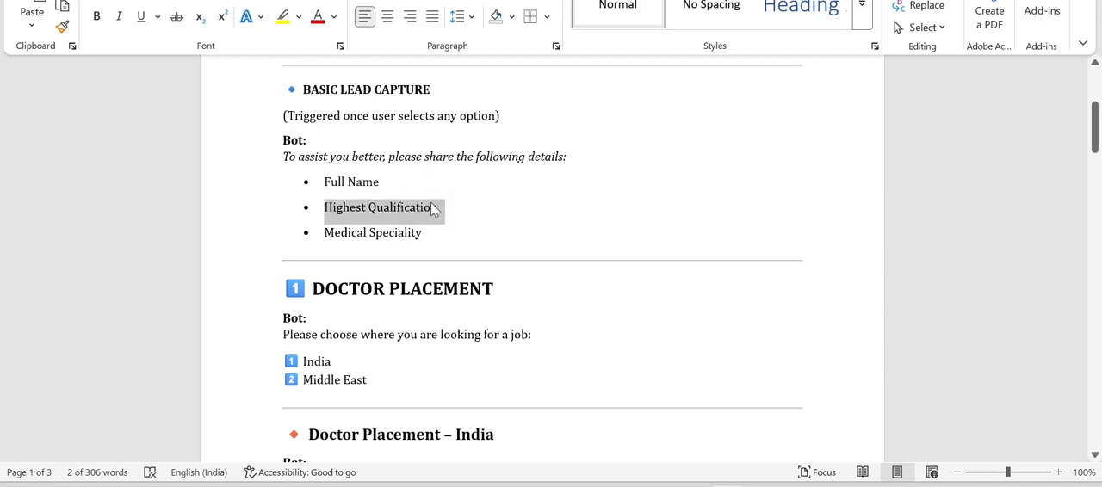
key(alt+Tab)
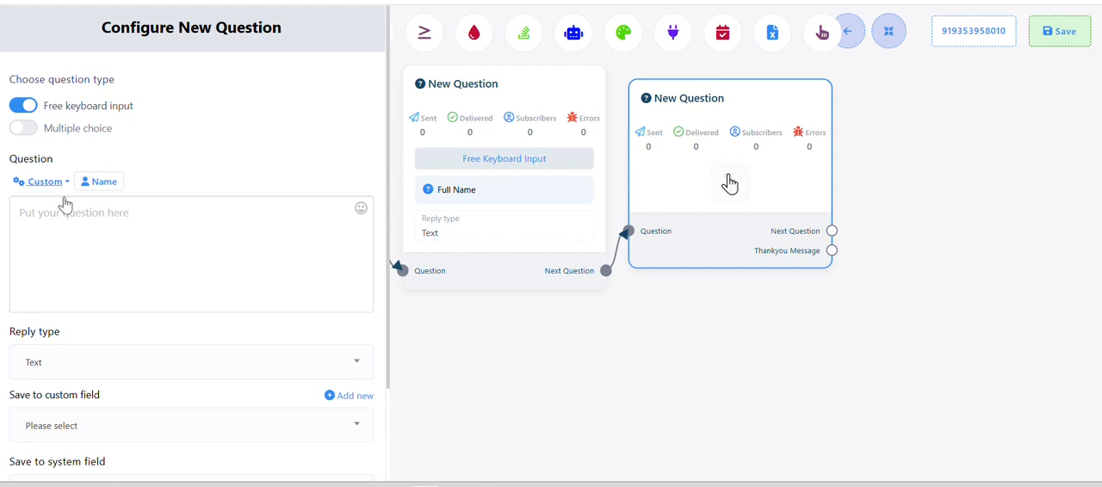
Paste "Highest Qualification" as the question text in the flow builder, remove its bullet, and save the question with Text reply type
click(90, 242)
key(ctrl+v)
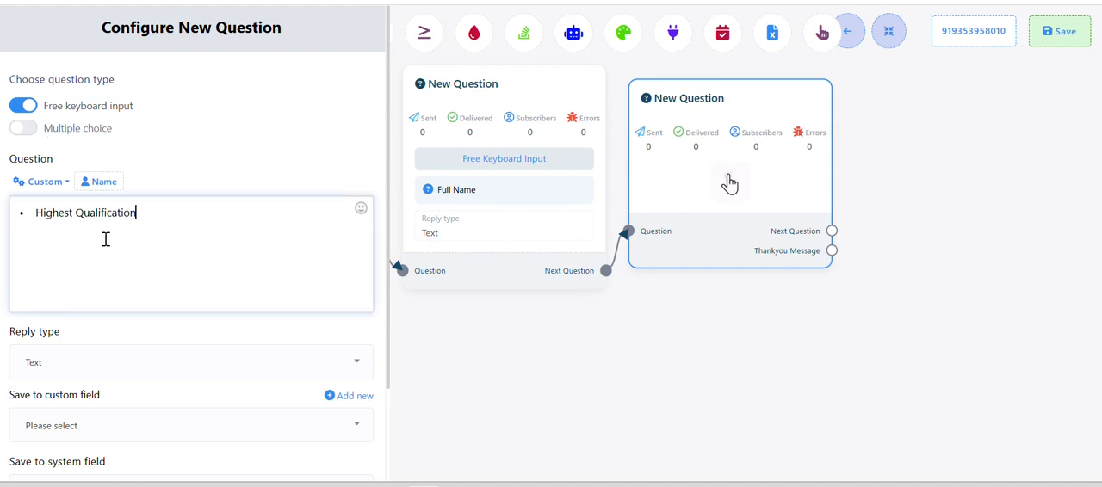
key(BackSpace)
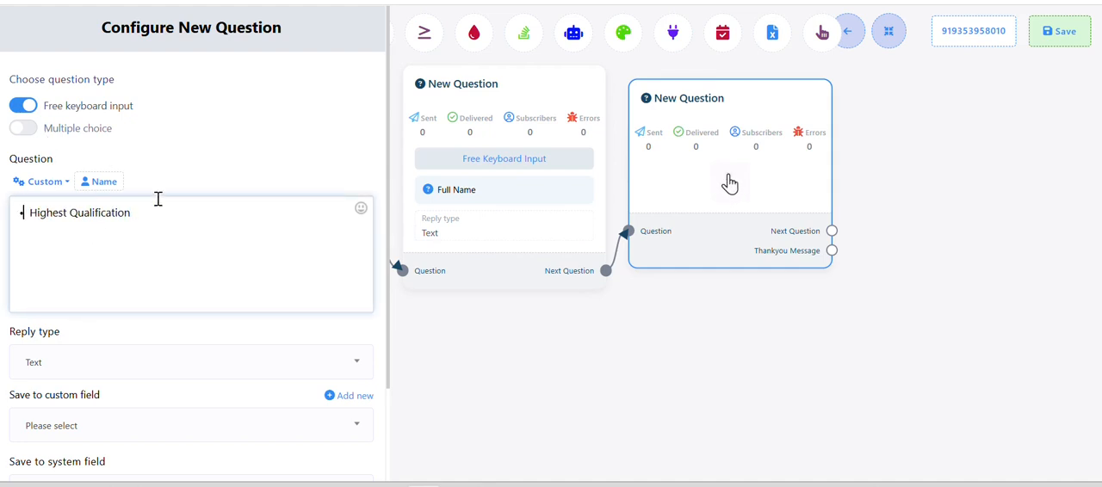
scroll(153, 233, down, 1)
scroll(153, 232, down, 3)
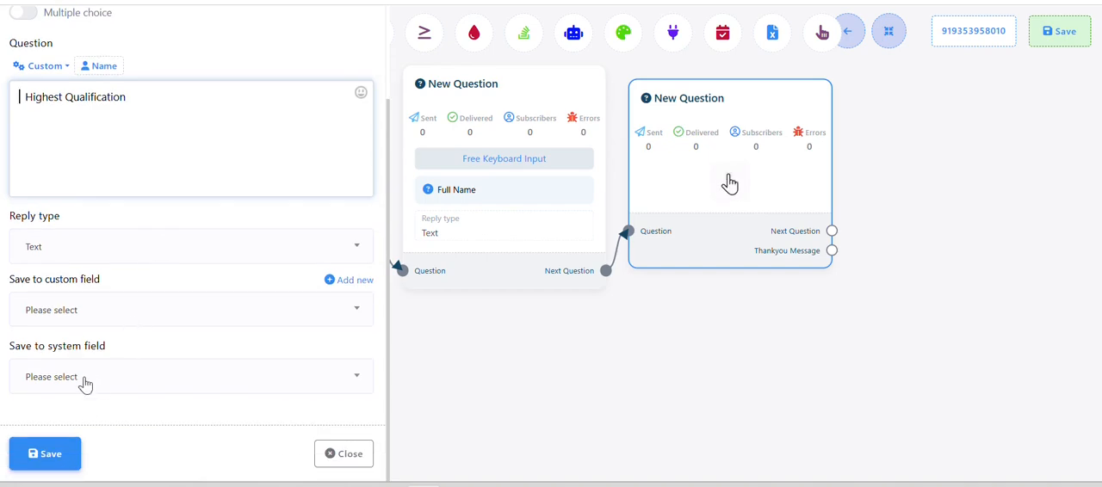
click(39, 452)
Copy "Medical Speciality" from the Word document, then add and open a New Question block from the Highest Qualification question's Next Question output
drag(460, 388, 302, 362)
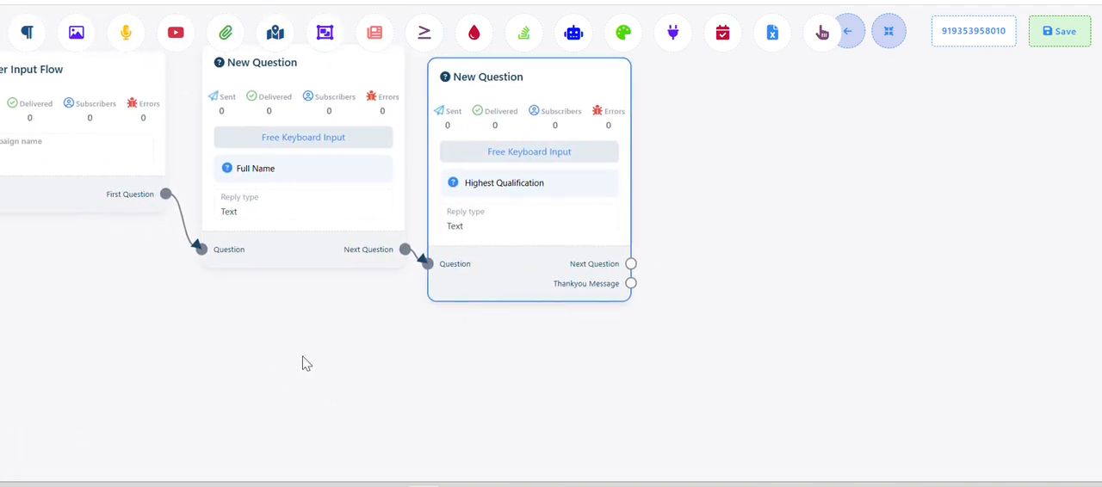
key(alt+Tab)
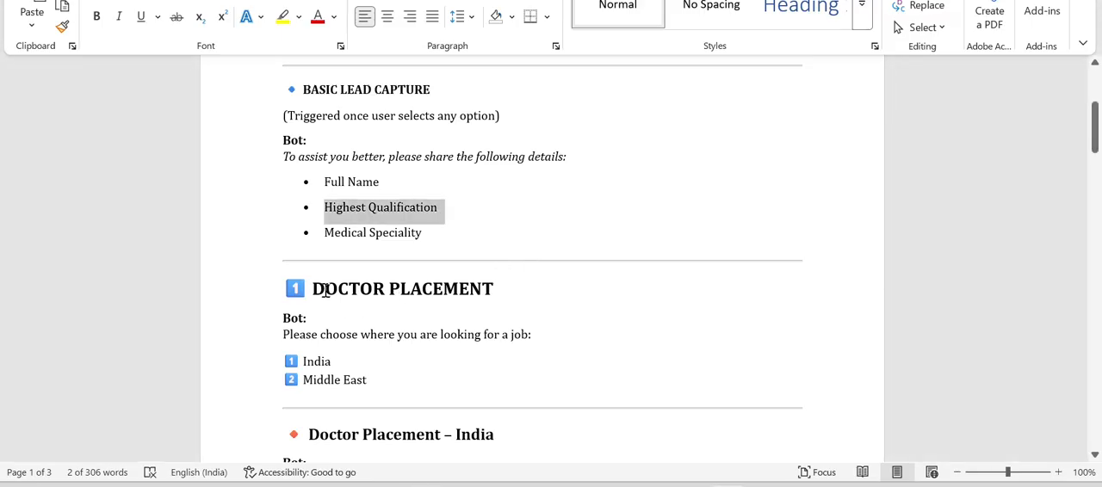
drag(328, 234, 424, 227)
key(ctrl+c)
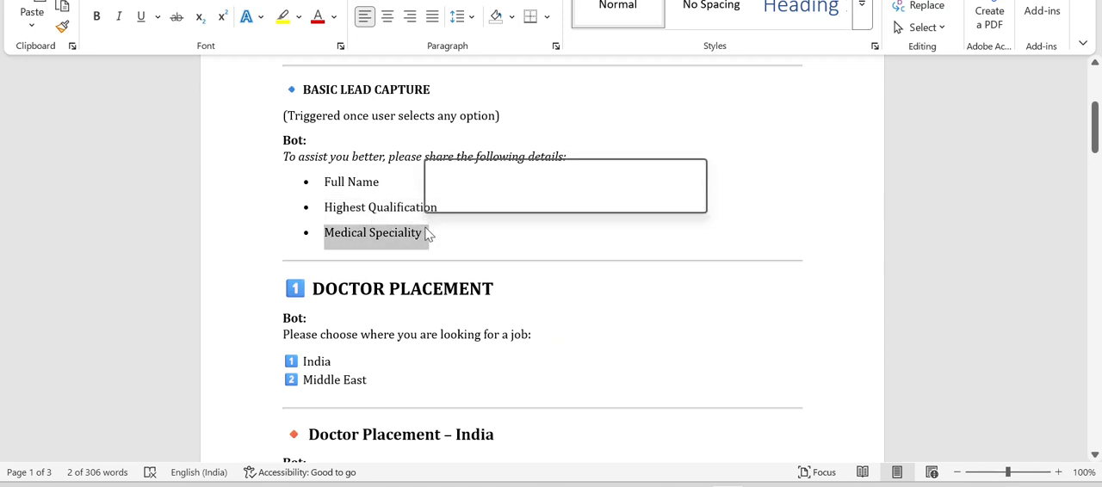
key(alt+Tab)
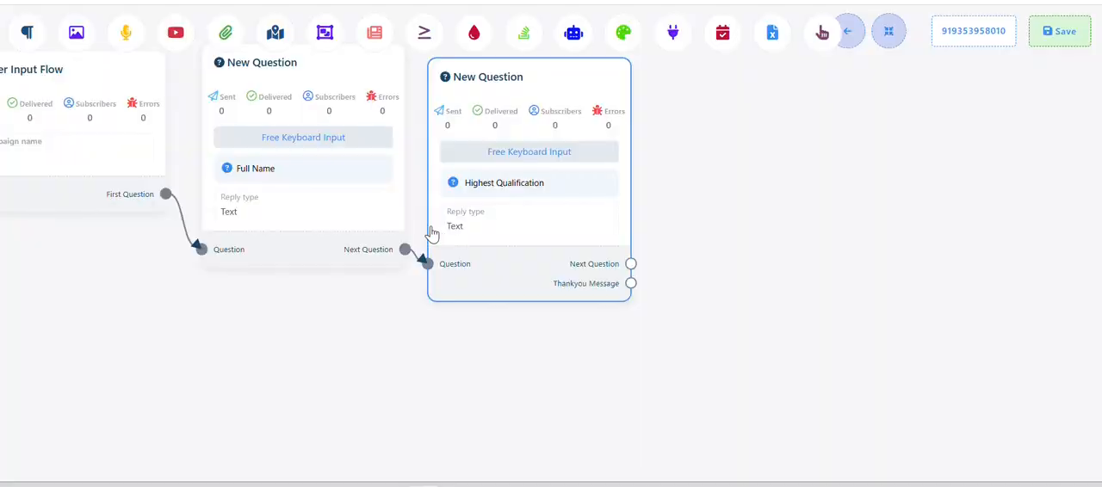
drag(632, 264, 689, 104)
click(755, 187)
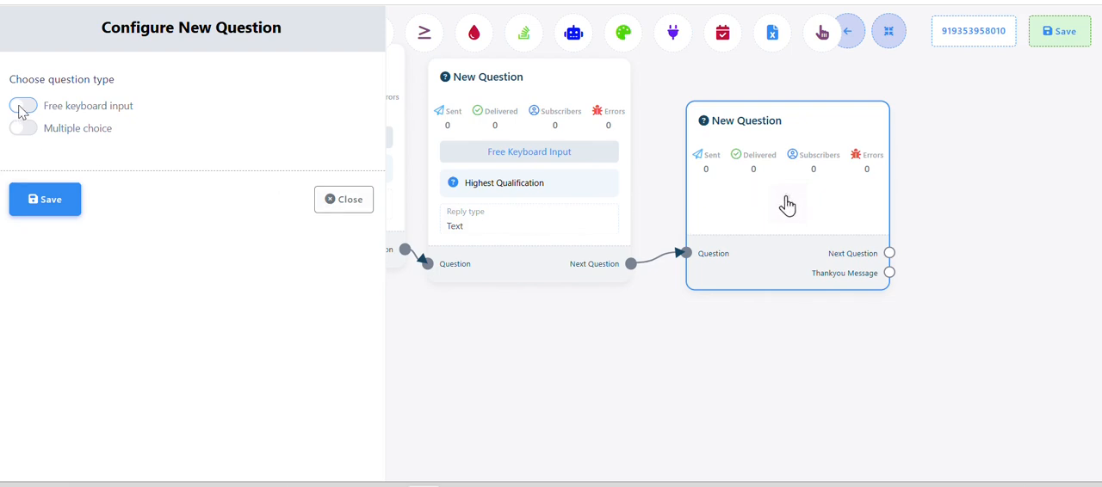
Save the new block as a free keyboard input question reading "Medical Speciality" without its bullet, and align it beside the Highest Qualification block
click(26, 105)
click(95, 229)
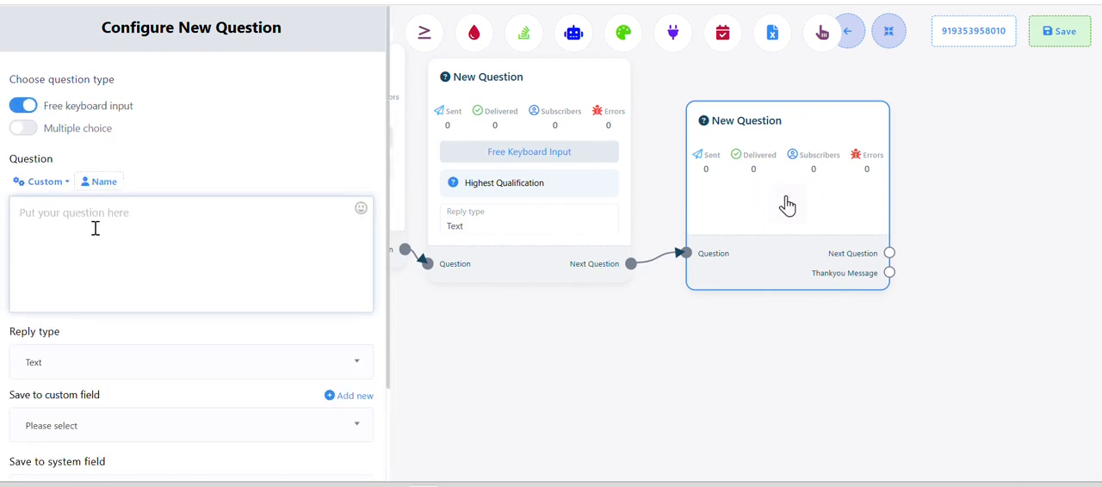
key(ctrl+v)
click(38, 213)
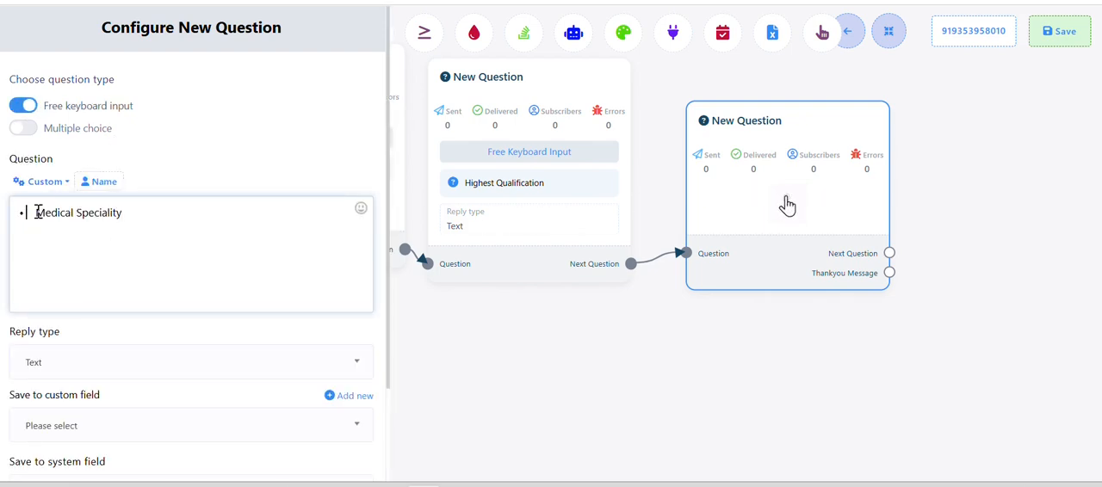
key(BackSpace)
scroll(123, 231, down, 3)
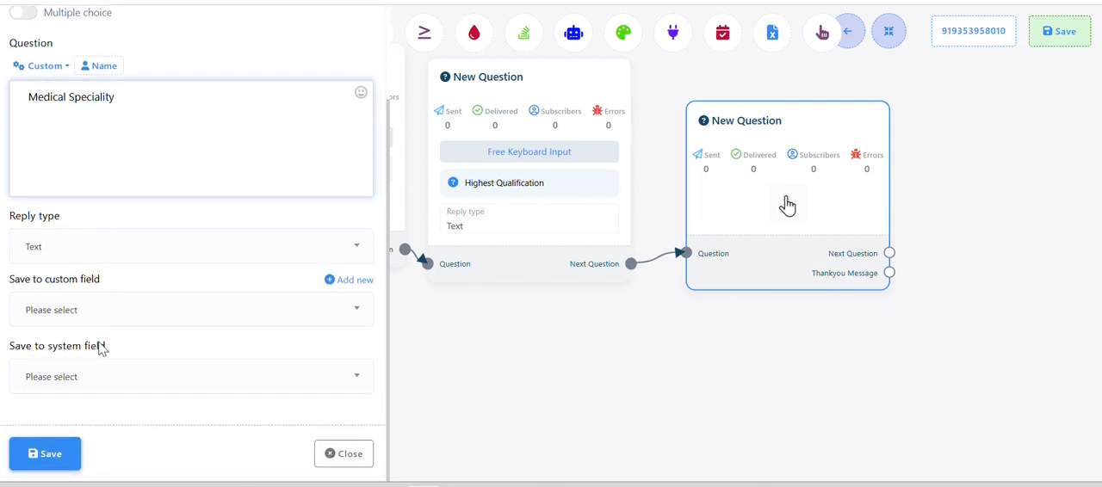
click(53, 473)
drag(559, 401, 332, 374)
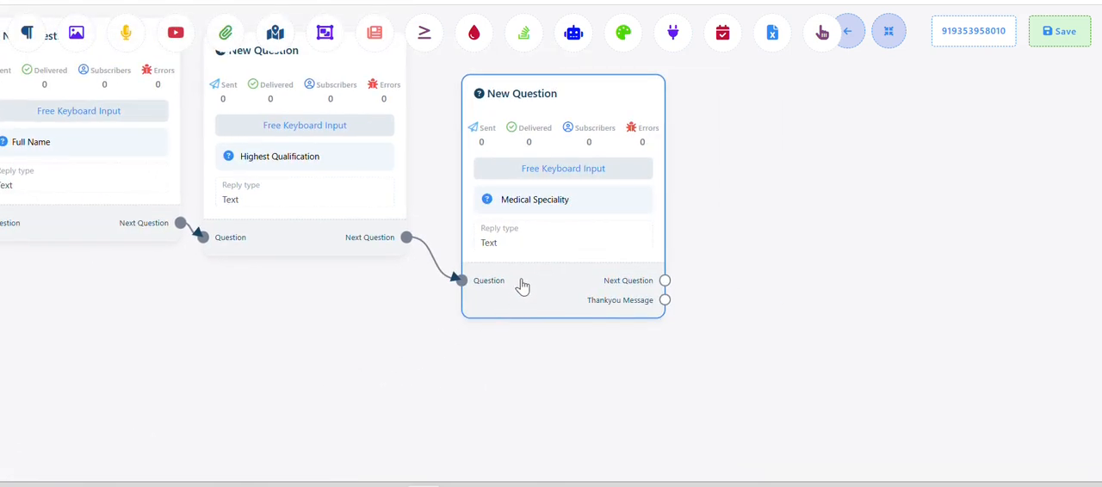
drag(517, 283, 506, 239)
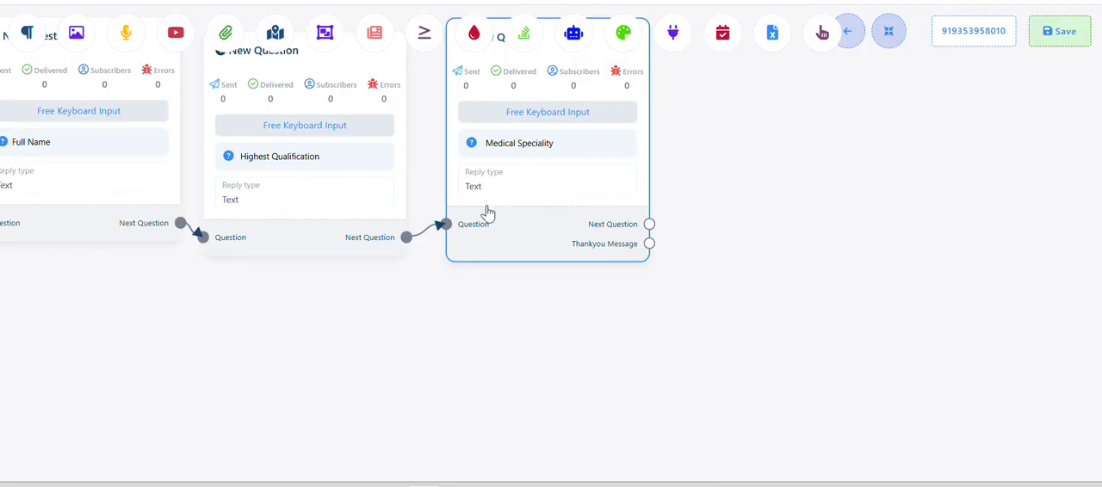
key(alt+Tab)
scroll(460, 293, down, 1)
scroll(507, 293, up, 2)
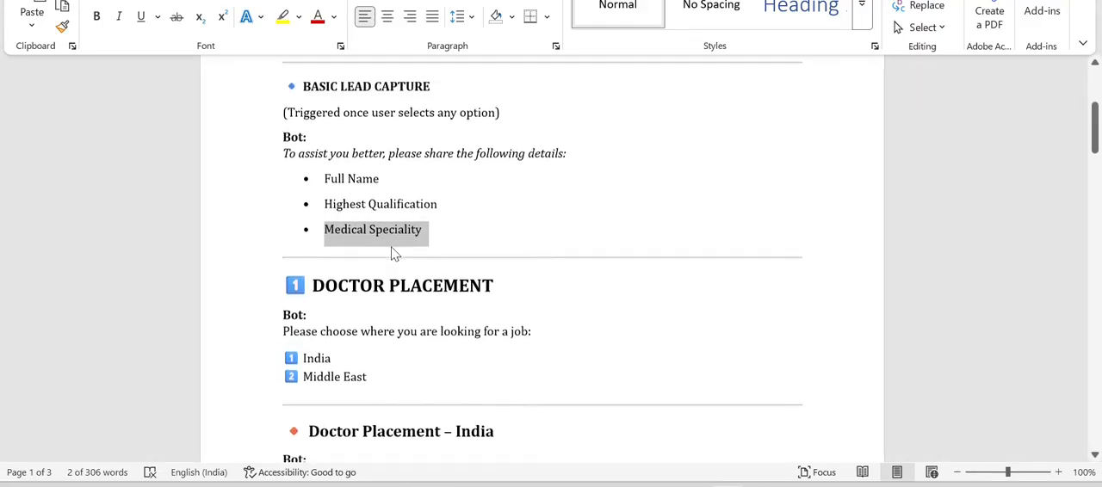
scroll(345, 200, up, 3)
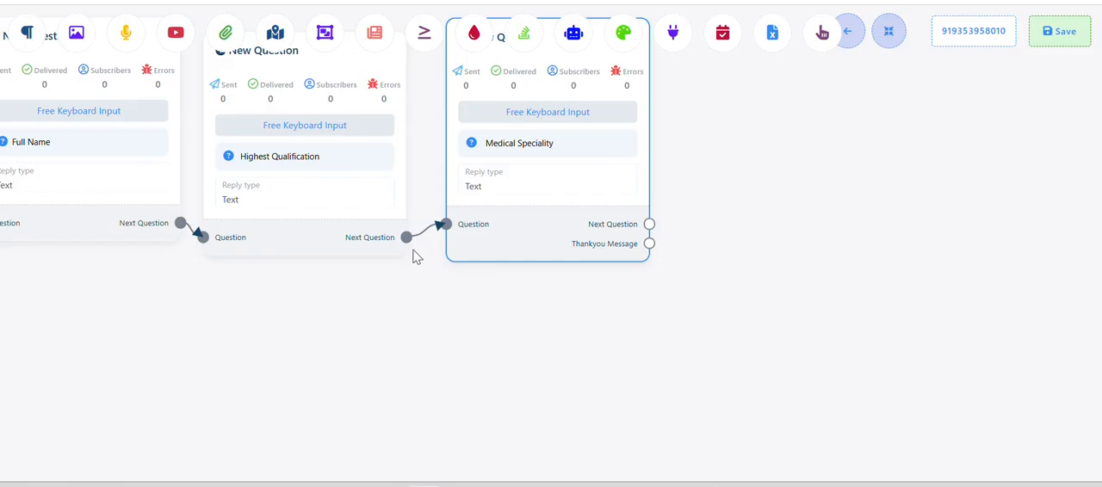
Clone the Test User Input Flow block, place the copy beside the "Talk to our team" button, and connect that button's Next output to it
scroll(413, 256, down, 2)
drag(387, 290, 579, 312)
drag(492, 301, 644, 295)
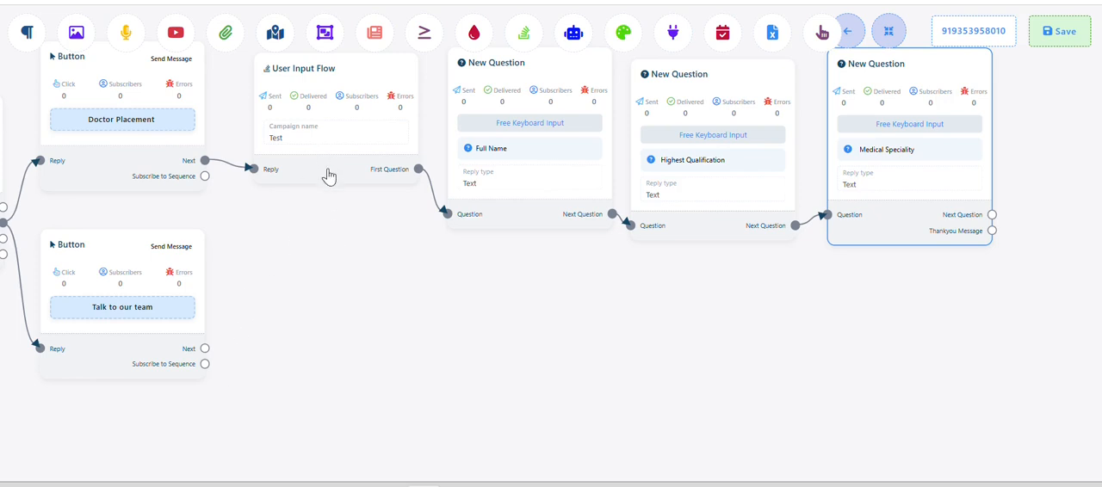
right_click(323, 140)
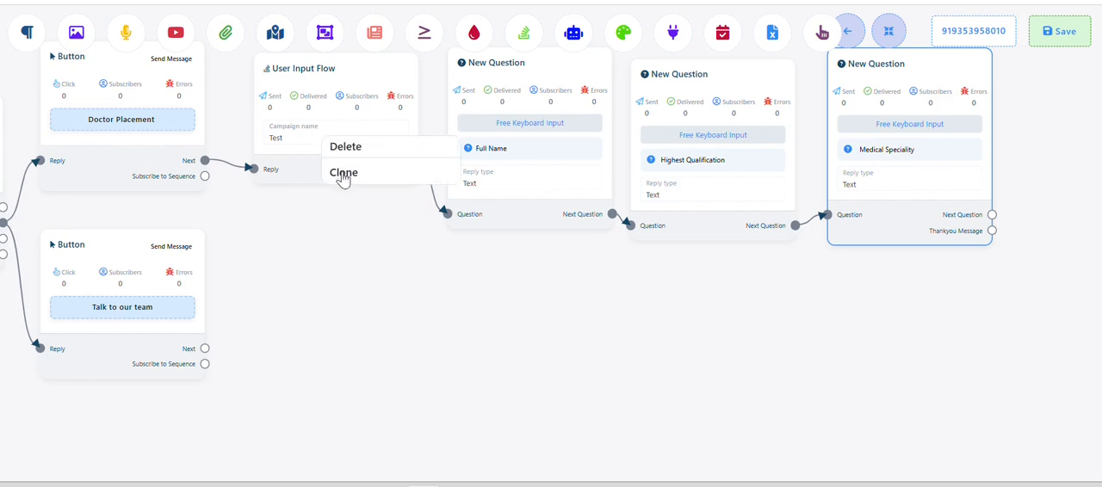
click(343, 173)
drag(342, 148, 326, 329)
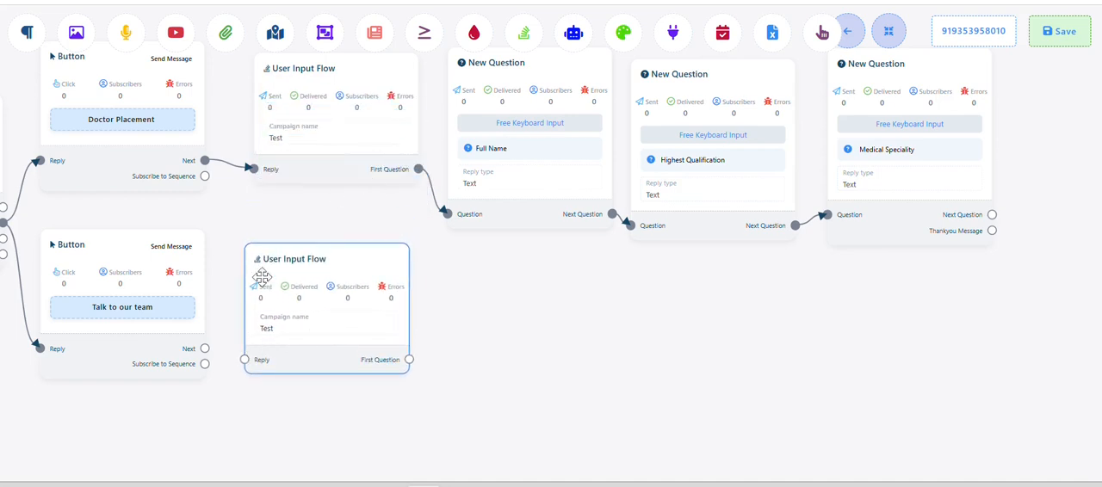
drag(205, 350, 248, 364)
drag(568, 356, 485, 354)
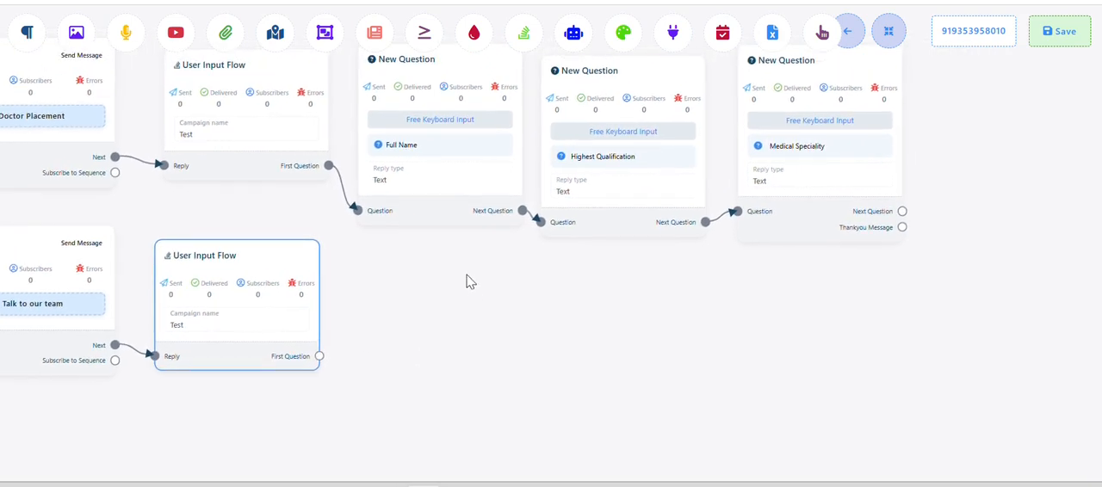
right_click(422, 140)
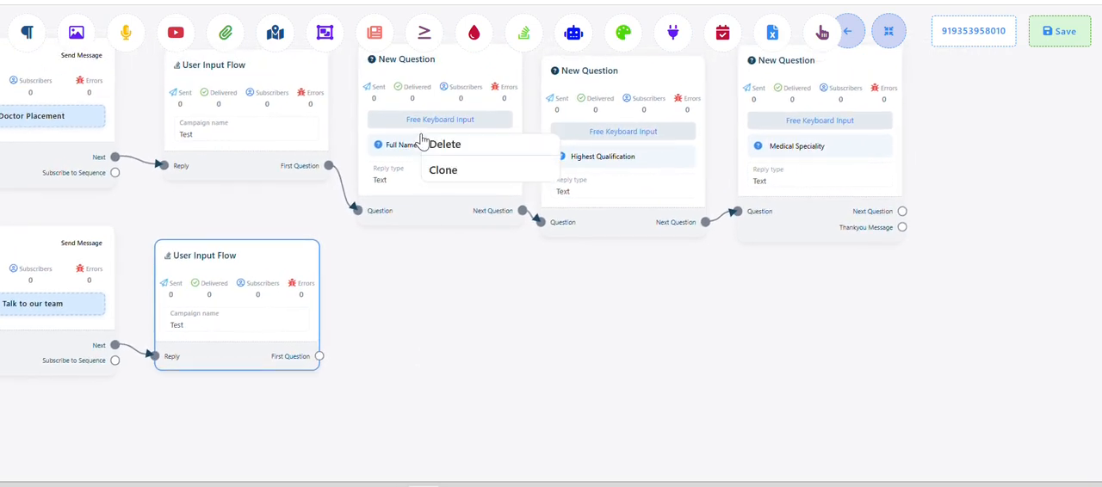
click(451, 171)
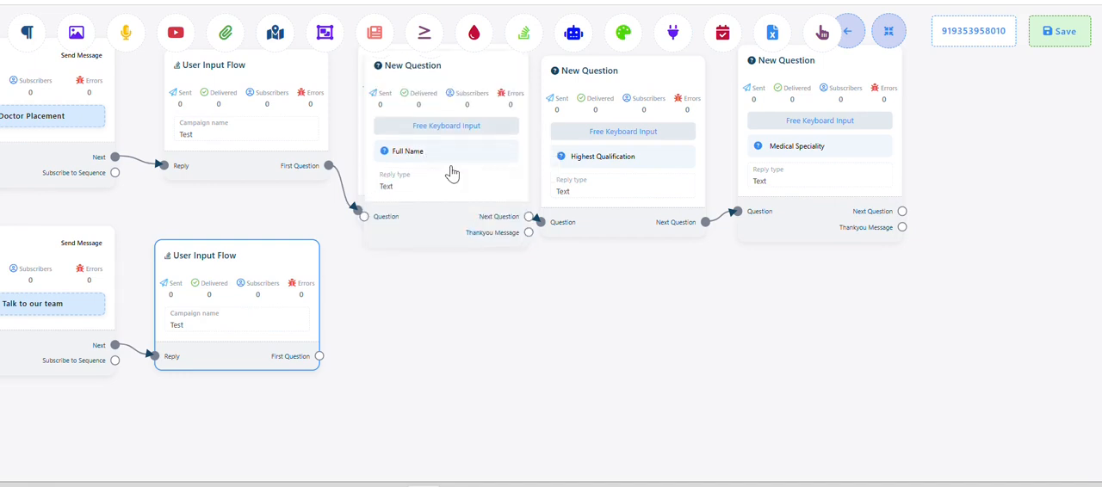
drag(450, 171, 448, 346)
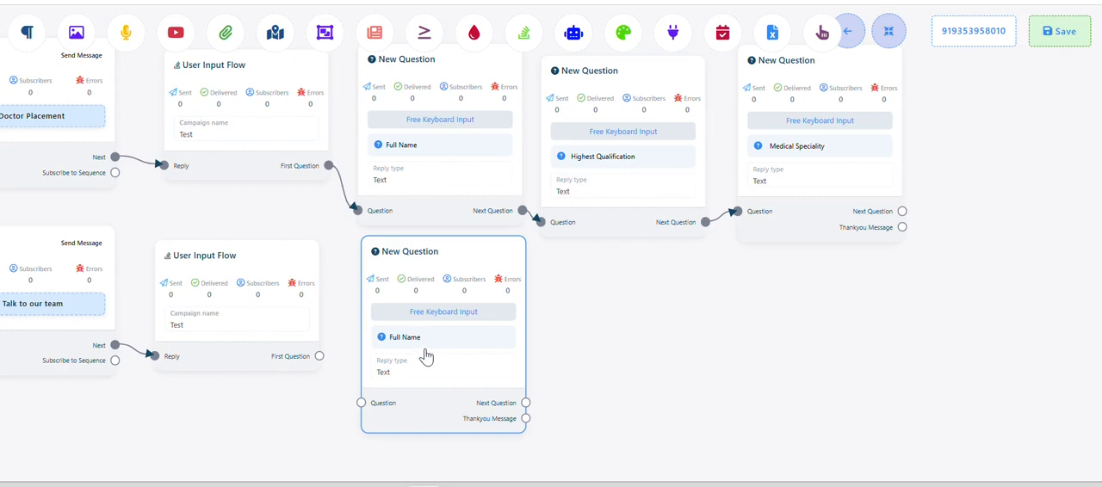
right_click(441, 321)
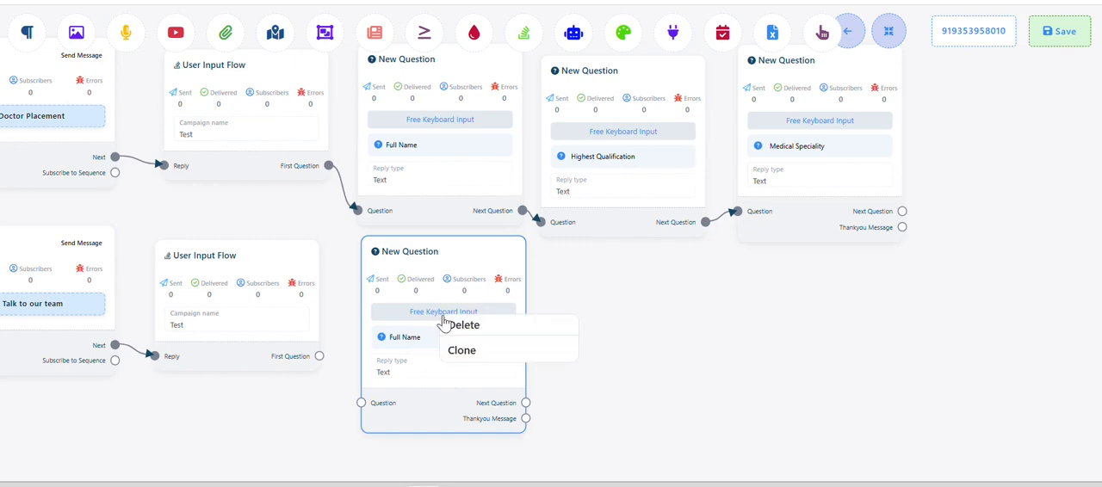
click(460, 321)
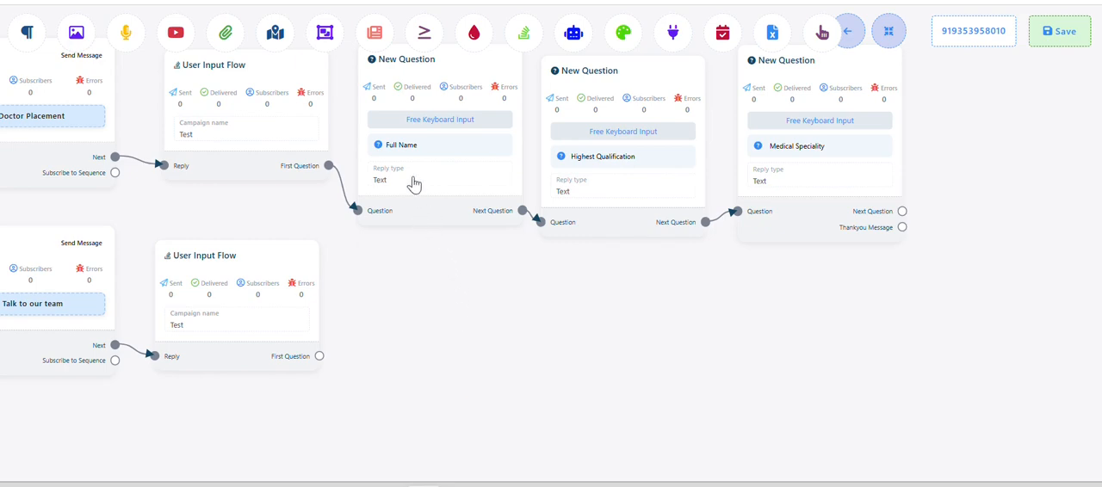
Clone the Full Name question, place the copy below the original, and connect the cloned User Input Flow's First Question output to it
right_click(413, 140)
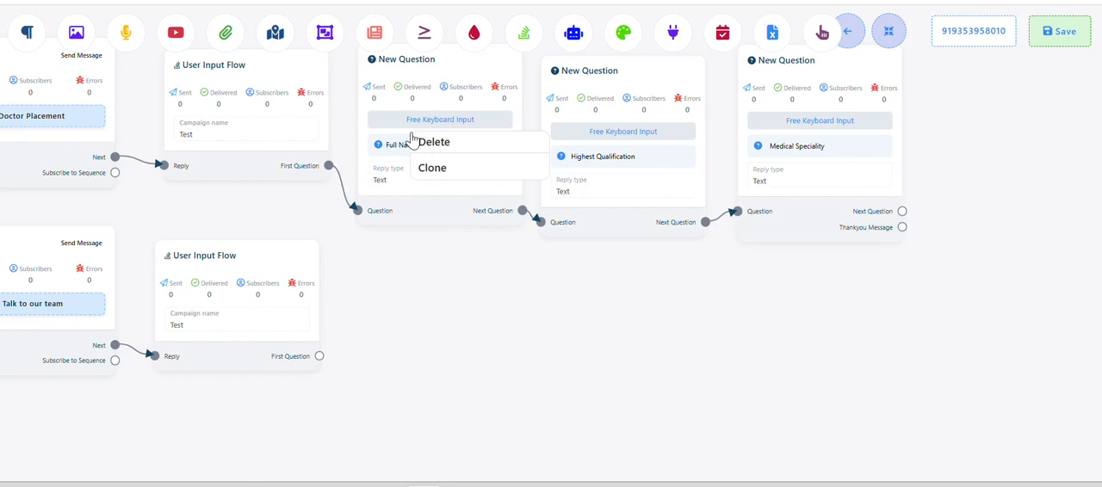
click(436, 168)
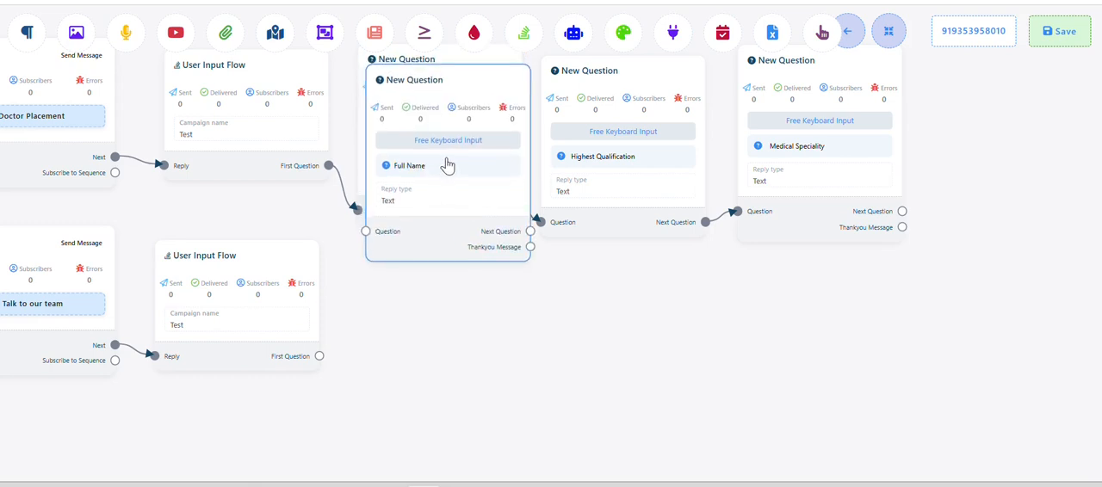
drag(447, 166, 435, 324)
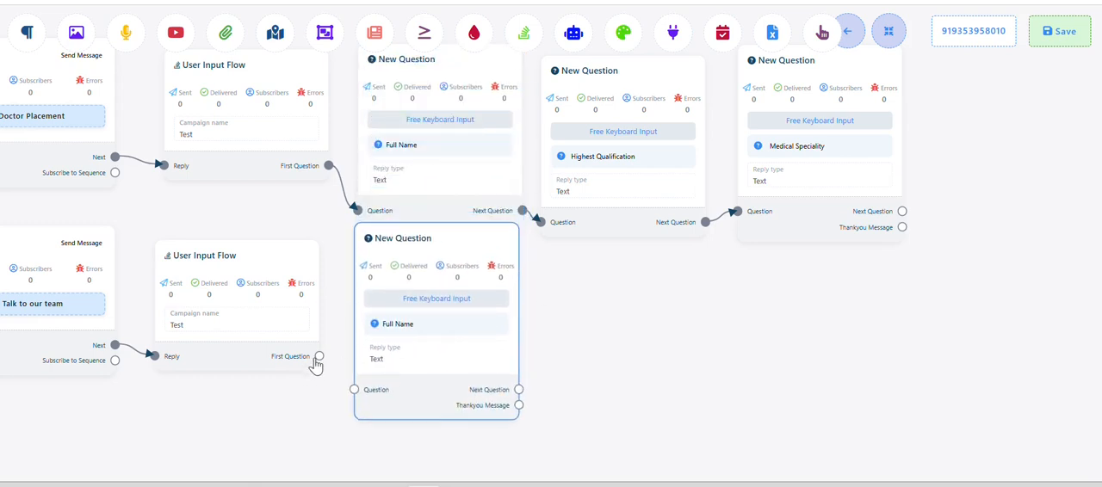
drag(318, 357, 354, 391)
Clone the Highest Qualification question, place the copy below the original, and connect the cloned Full Name question's Next Question output to it
drag(588, 361, 543, 337)
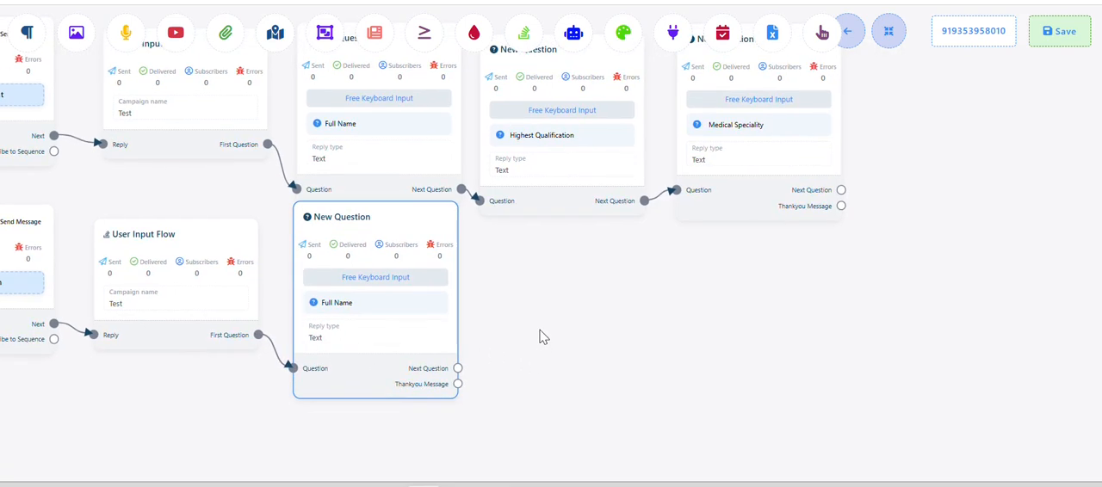
right_click(549, 157)
click(570, 185)
drag(563, 167, 561, 340)
drag(456, 372, 492, 389)
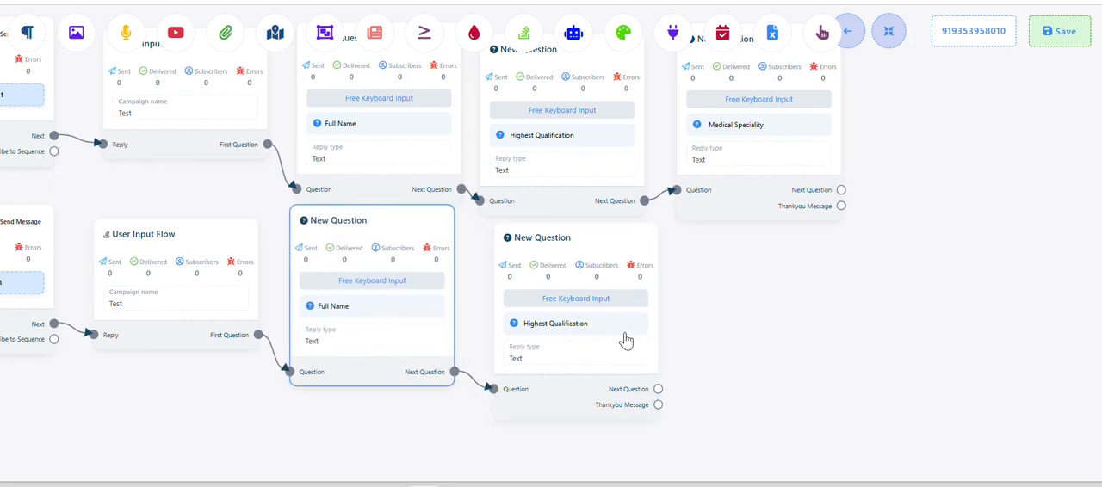
Clone the Medical Speciality question, place the copy below the original, and connect the cloned Highest Qualification question's Next Question output to it
right_click(728, 167)
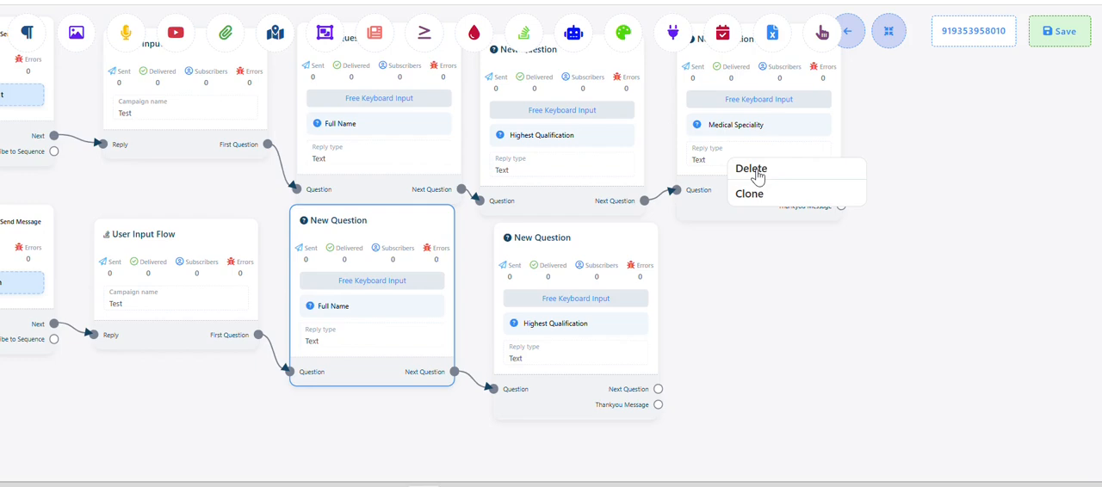
click(750, 194)
drag(770, 180, 782, 376)
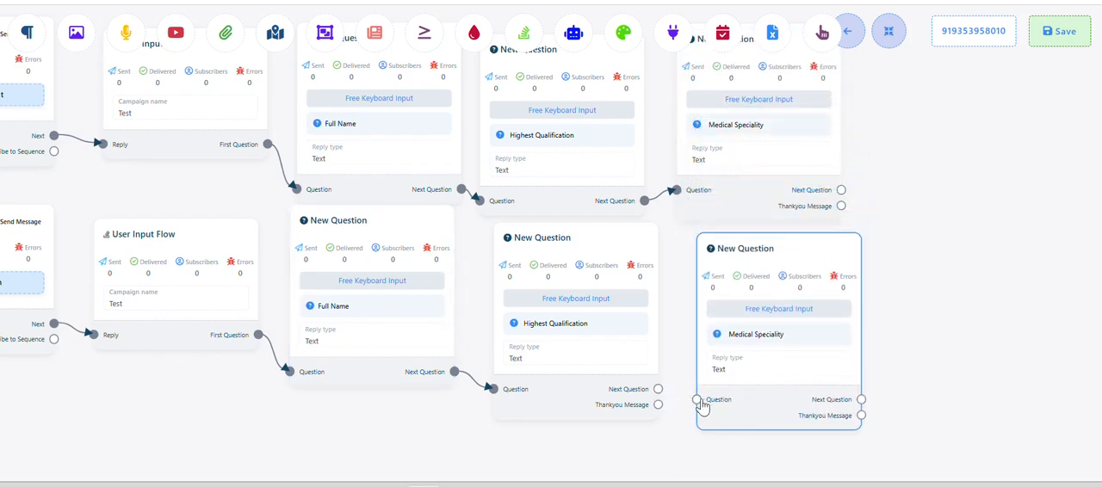
drag(660, 389, 697, 399)
drag(943, 356, 696, 324)
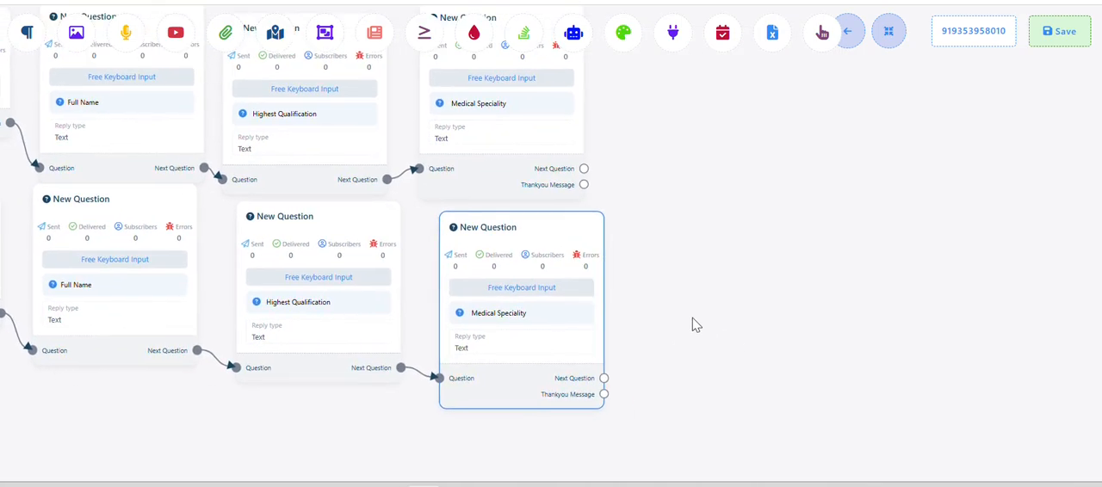
Switch to the Word flow document and review the main menu, lead capture questions and Doctor Placement section
key(alt+Tab)
click(476, 365)
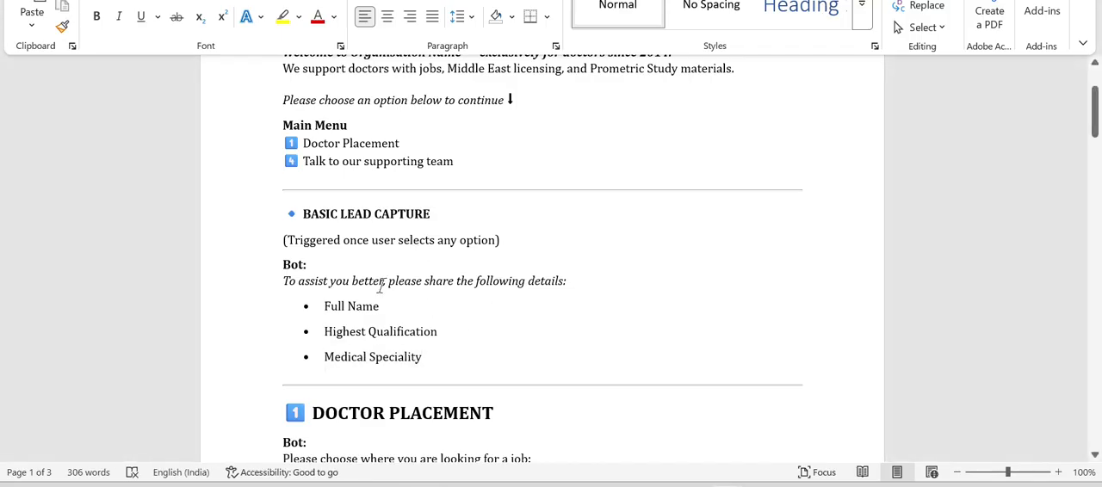
scroll(382, 287, down, 2)
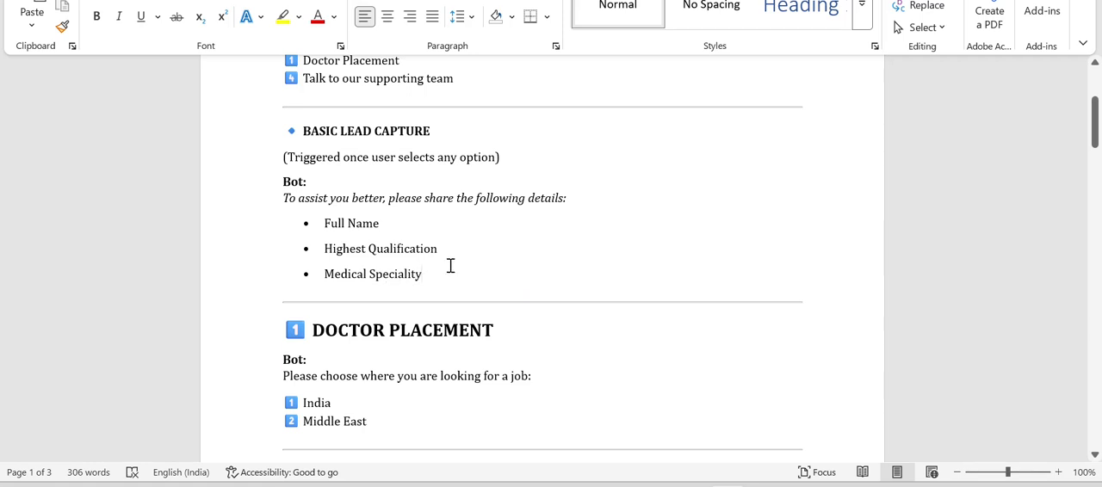
scroll(451, 266, down, 1)
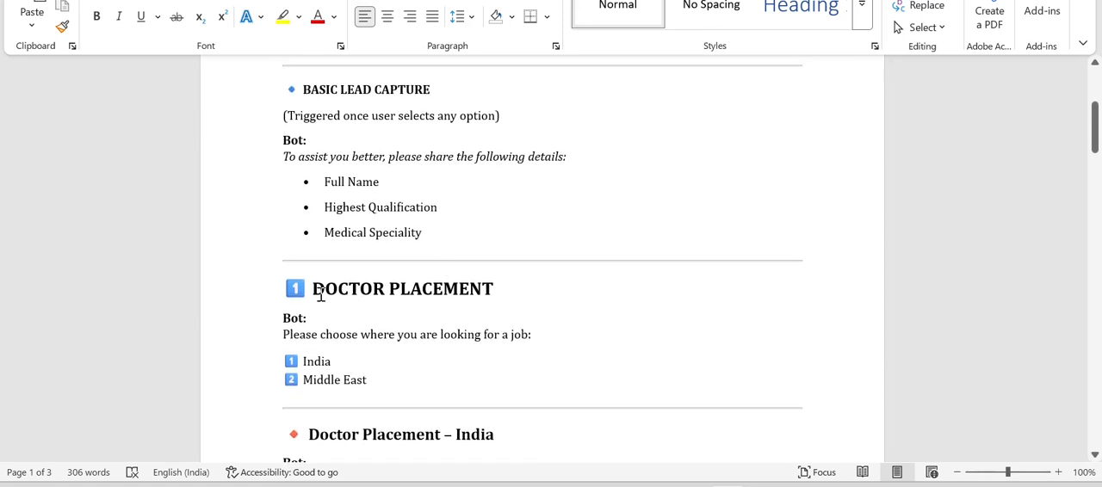
scroll(438, 282, up, 4)
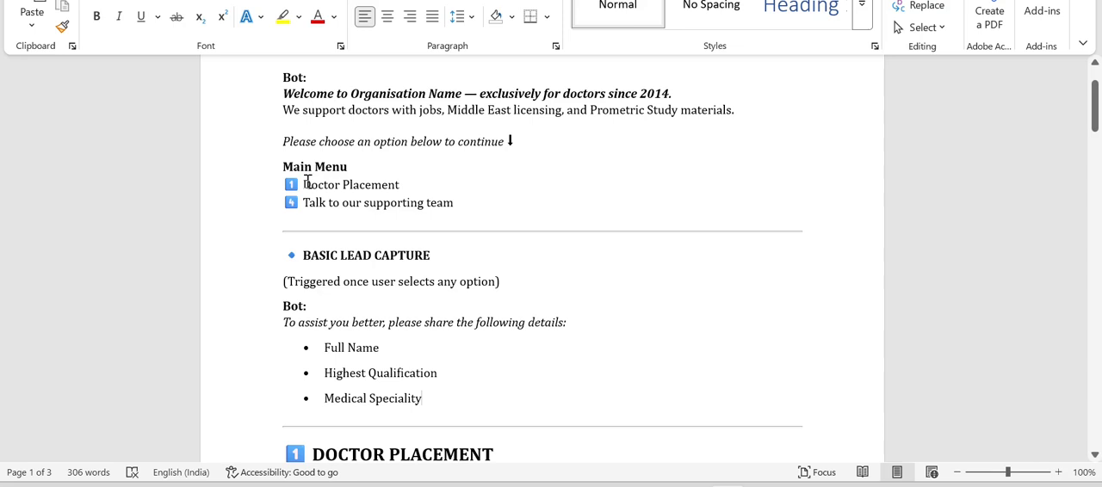
drag(304, 183, 415, 181)
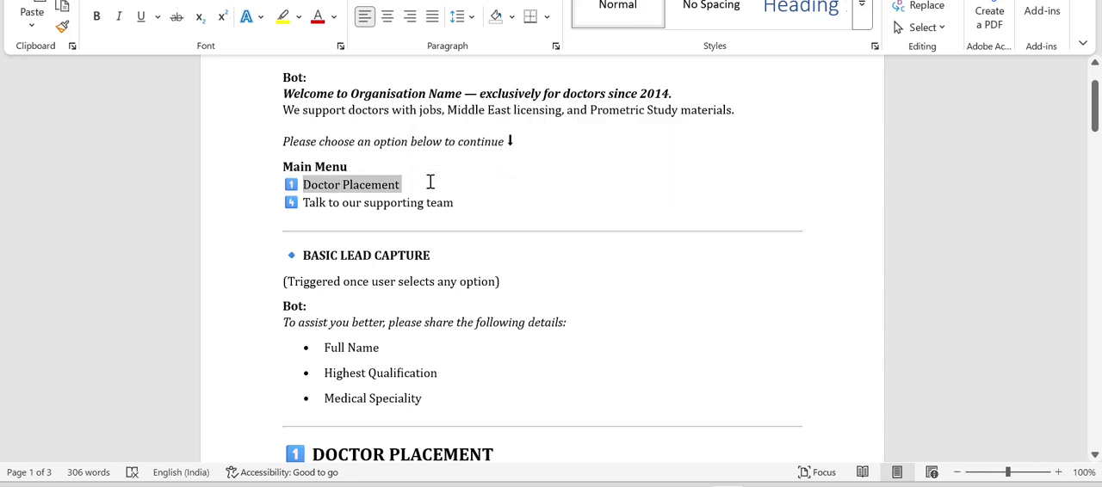
click(431, 182)
scroll(356, 390, down, 5)
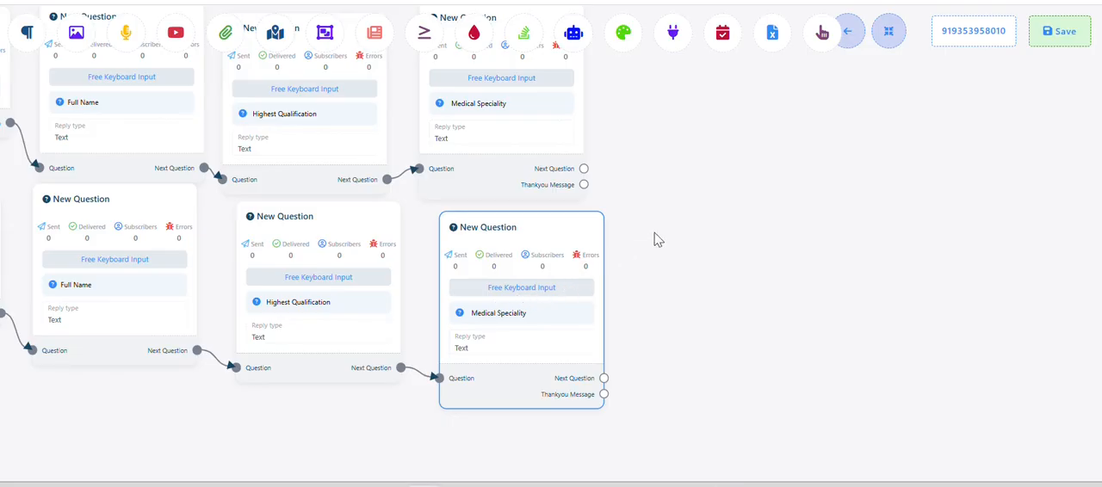
Back in the flow builder, add an Interactive block from the original Medical Speciality question's Thankyou Message output and align it beside that question
drag(655, 239, 580, 250)
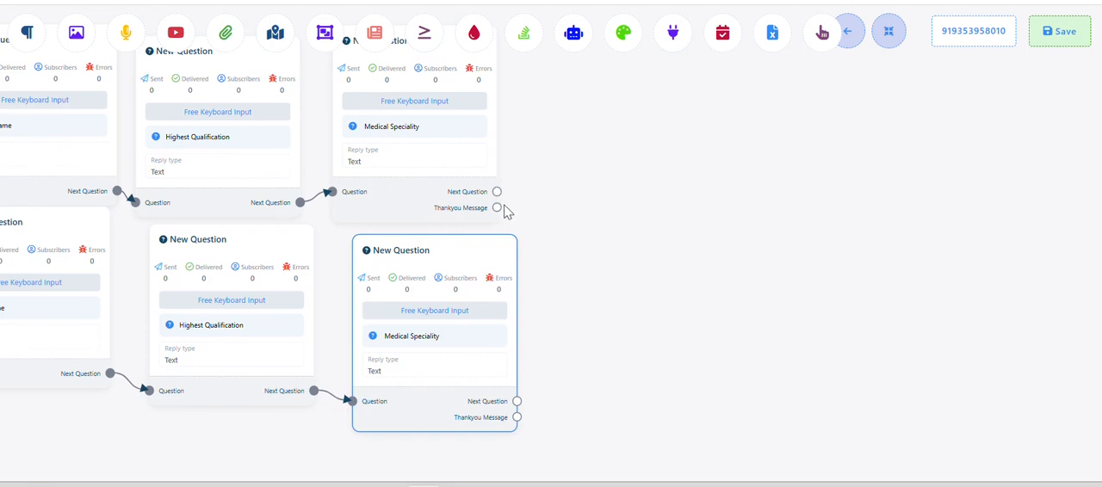
drag(553, 162, 634, 94)
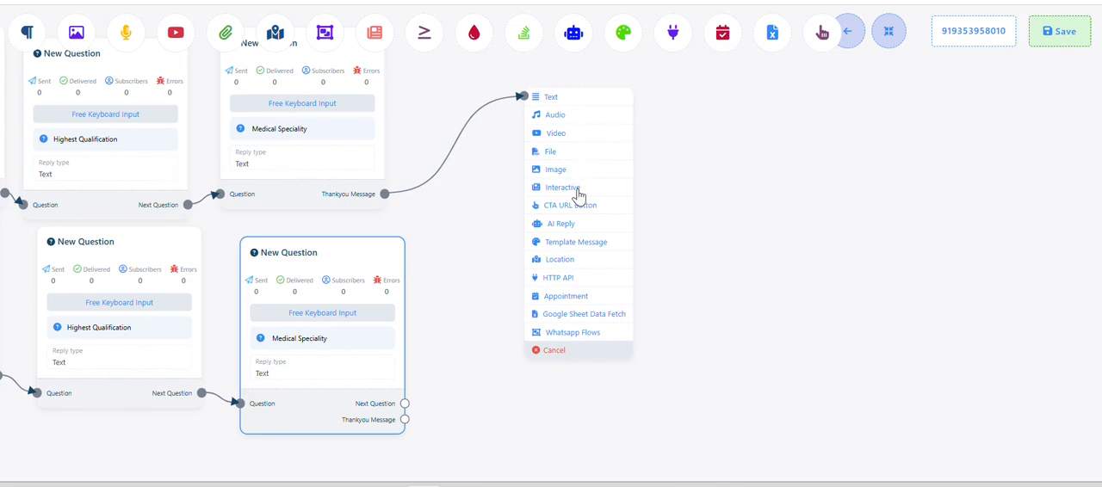
key(alt+Tab)
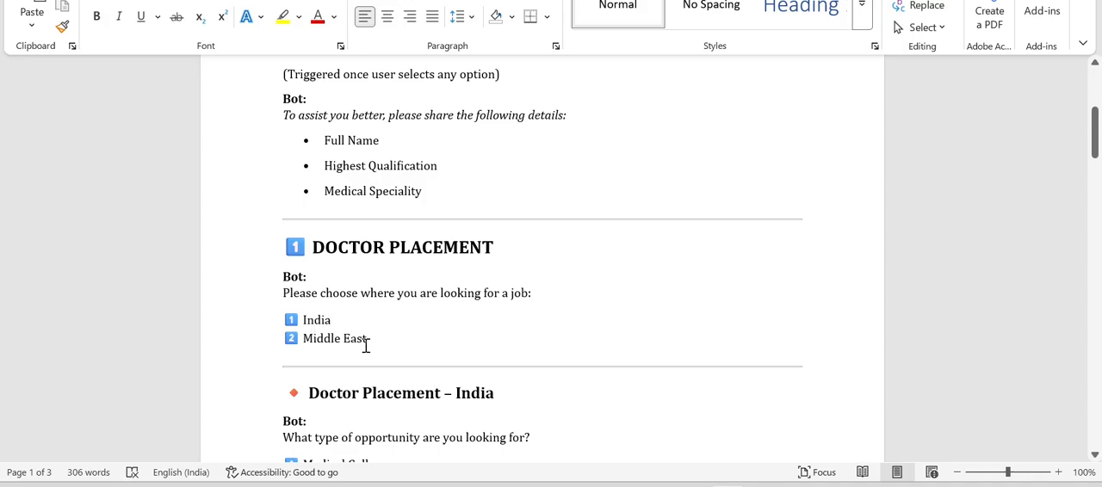
key(alt+Tab)
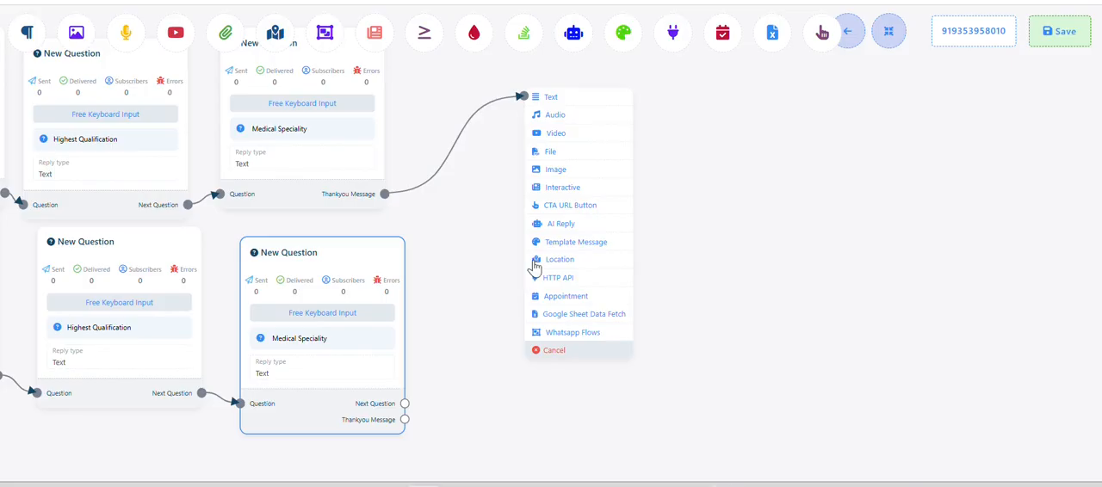
click(566, 188)
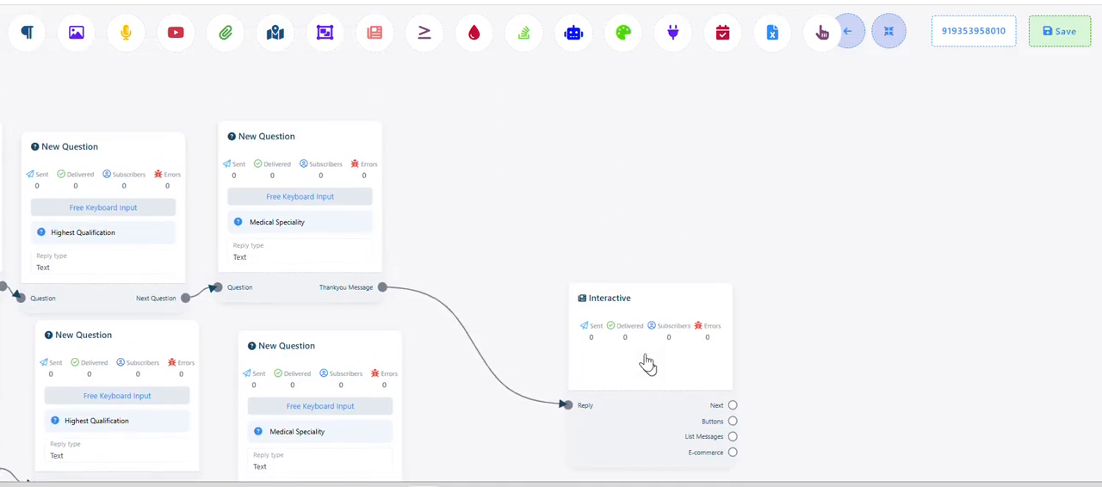
drag(647, 362, 537, 195)
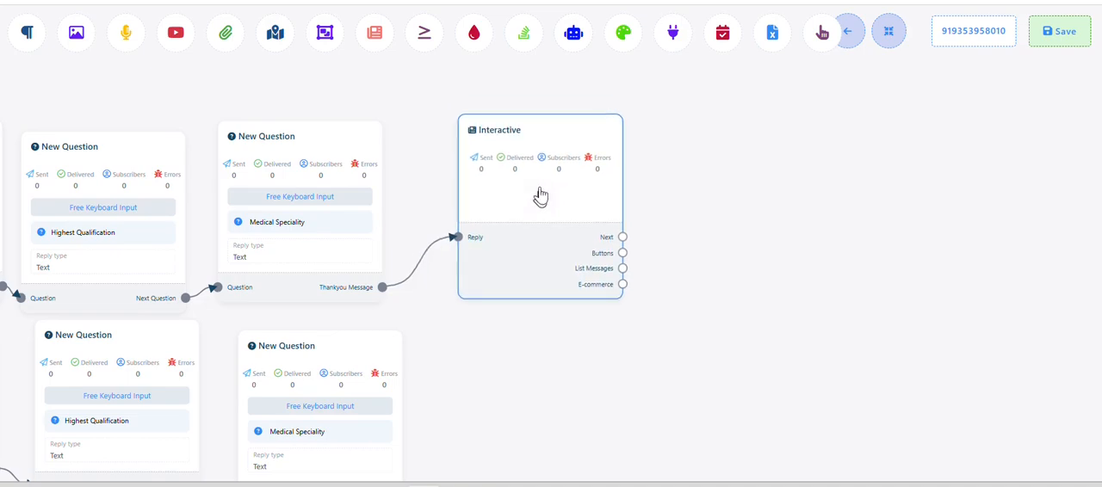
Copy "Please choose where you are looking for a job:" from the Word document into the Interactive block's message body and save it
click(540, 196)
key(alt+Tab)
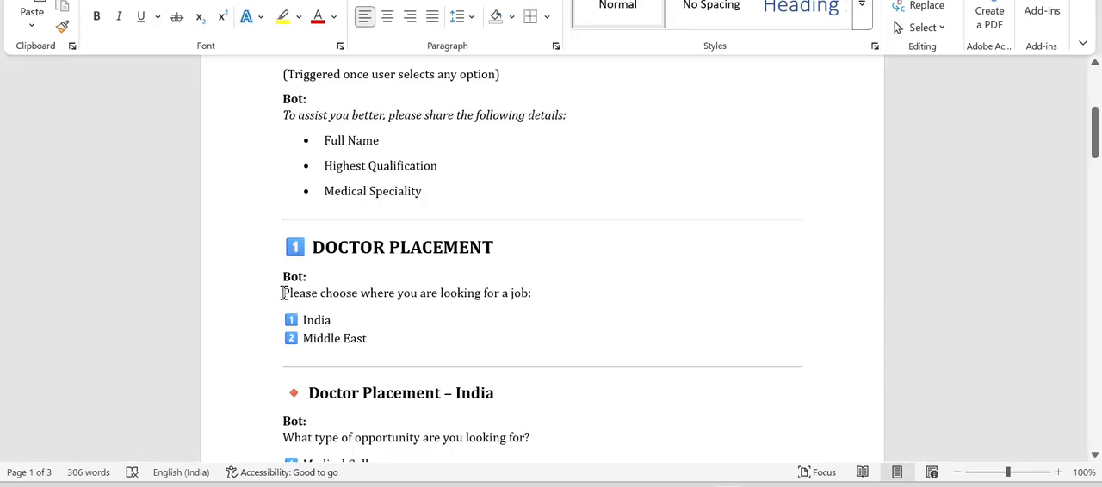
drag(284, 293, 534, 291)
key(ctrl+c)
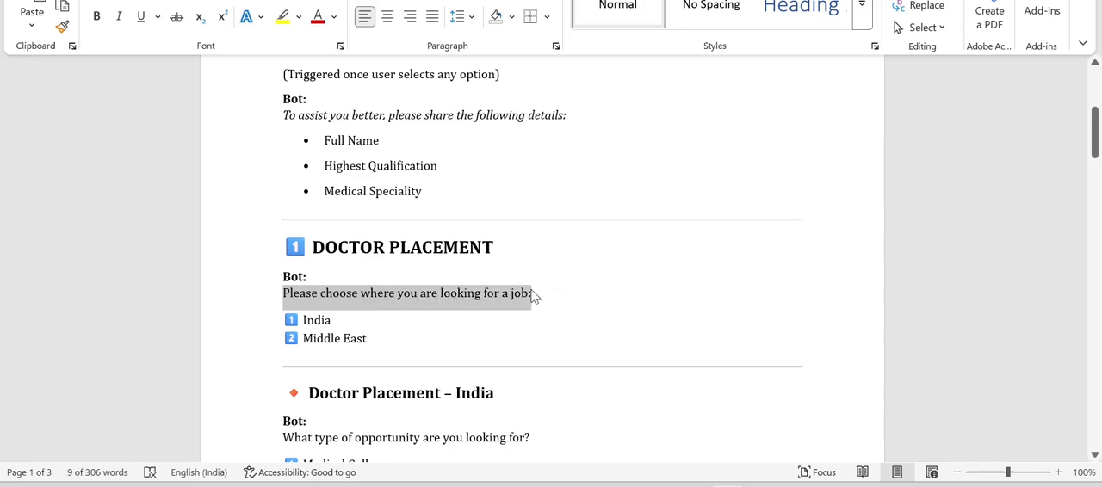
key(alt+Tab)
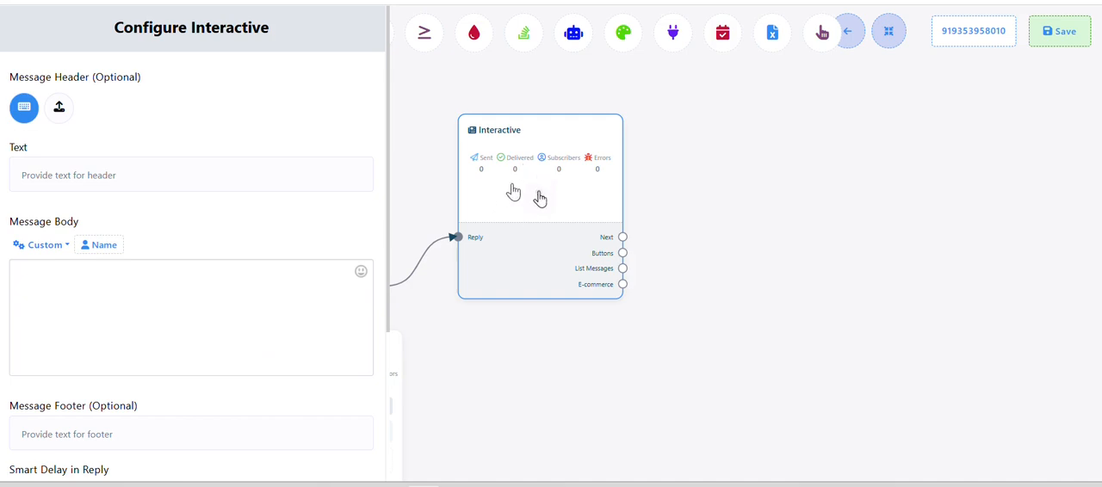
click(97, 268)
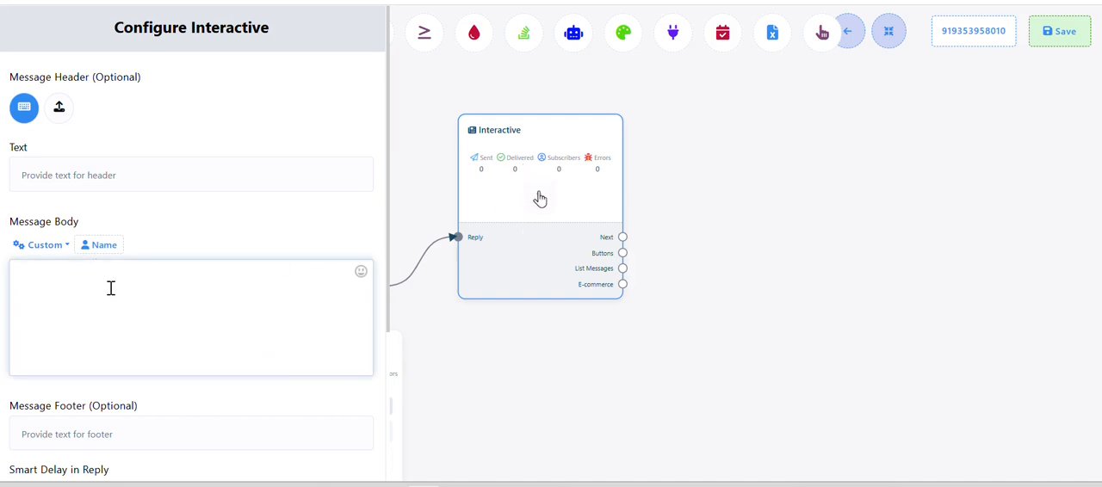
key(ctrl+v)
scroll(115, 293, down, 5)
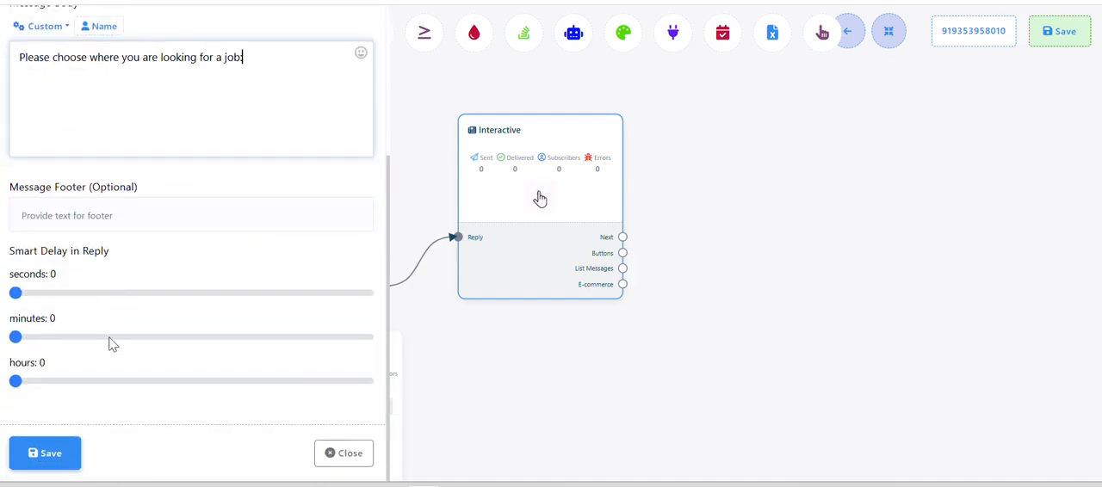
click(46, 457)
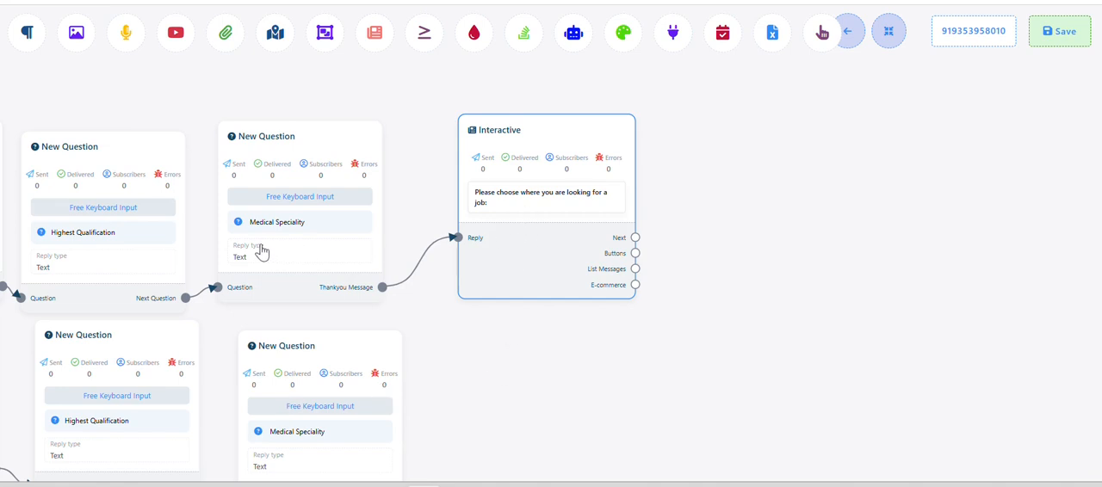
Add a button to the job location Interactive block, titled "India" from the Word document, with the Send Message action, and save it
drag(501, 341, 335, 350)
drag(471, 262, 520, 115)
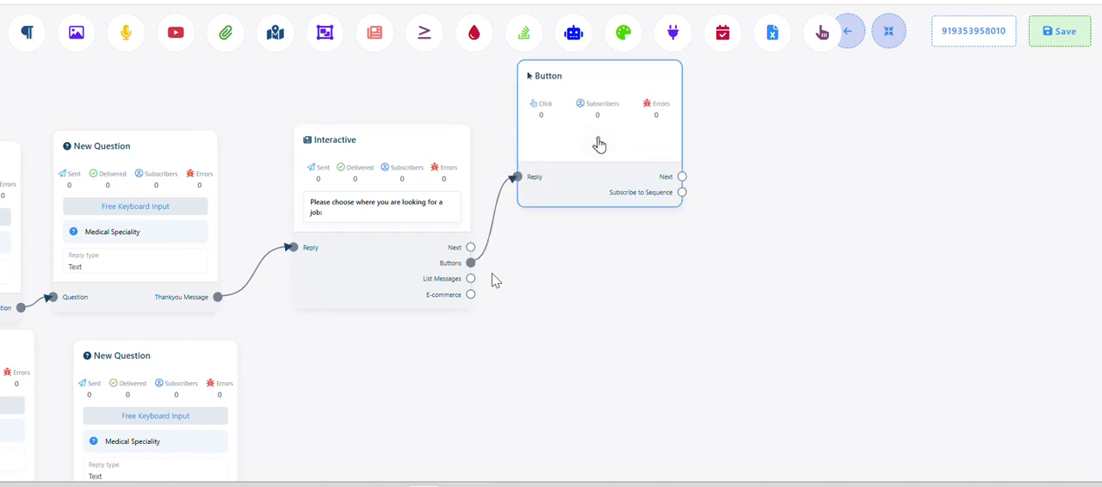
key(alt+Tab)
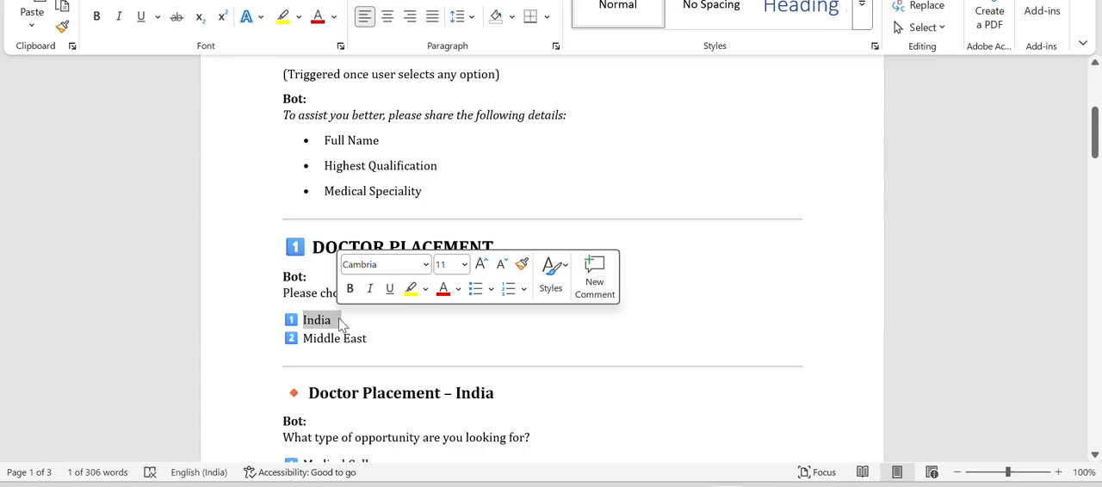
key(ctrl+c)
key(alt+Tab)
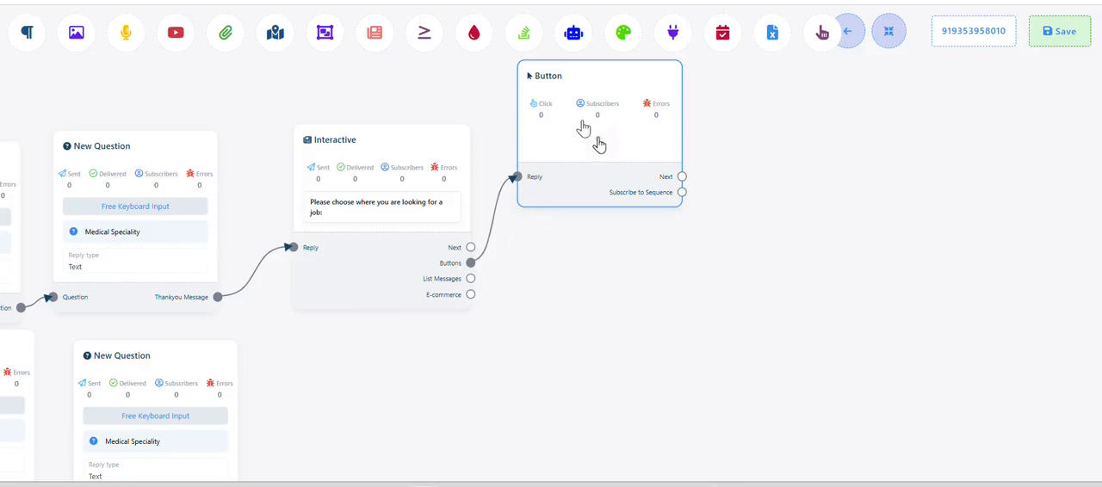
click(596, 142)
click(193, 171)
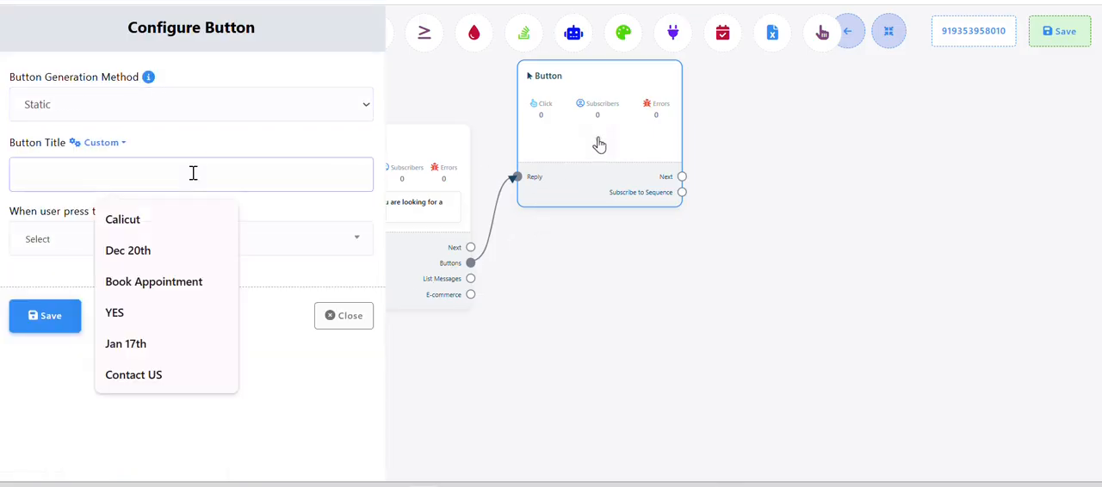
key(ctrl+v)
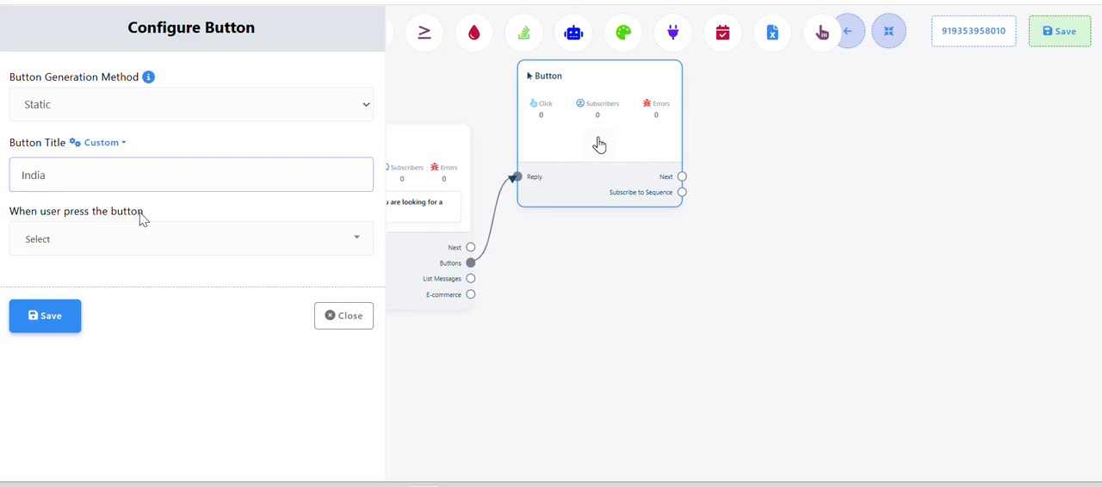
click(99, 239)
click(69, 344)
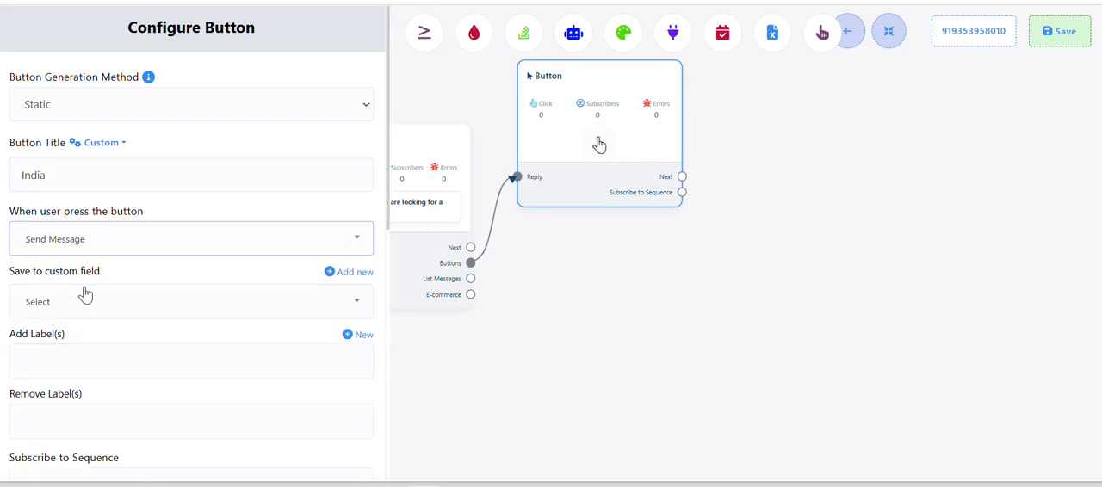
scroll(86, 297, down, 5)
click(54, 452)
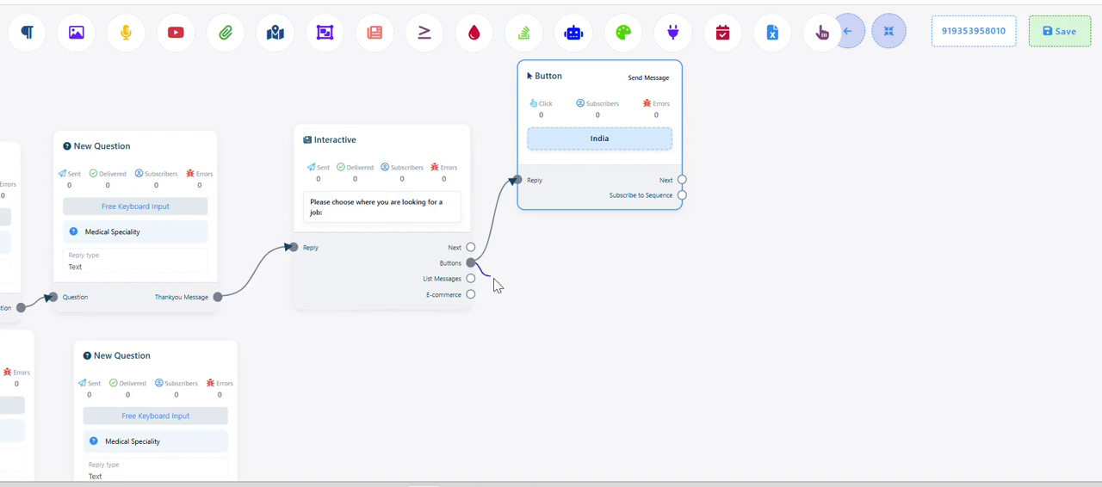
Add a second button below India, titled "Middle East" from the Word document, with the Send Message action, and save it
drag(494, 278, 517, 296)
drag(606, 319, 607, 273)
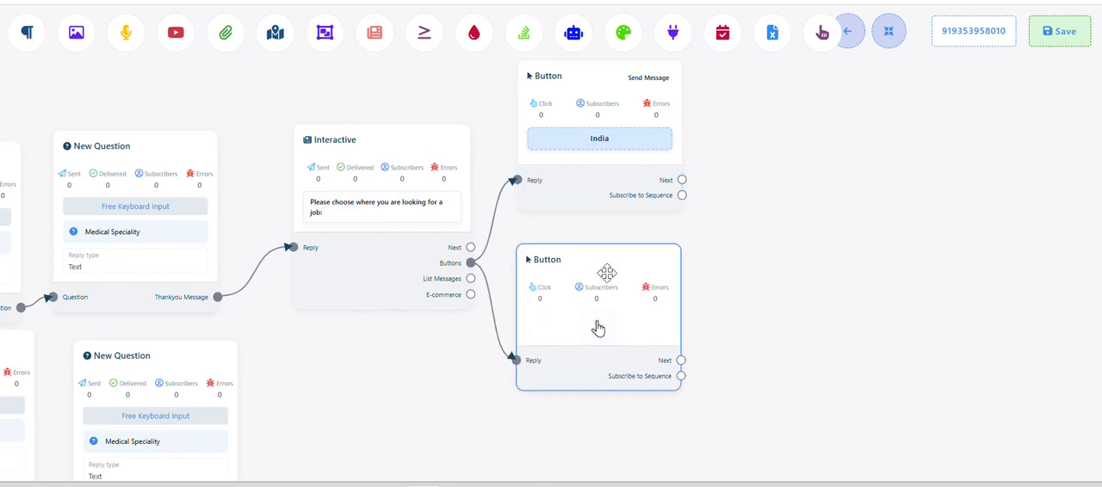
click(595, 321)
key(alt+Tab)
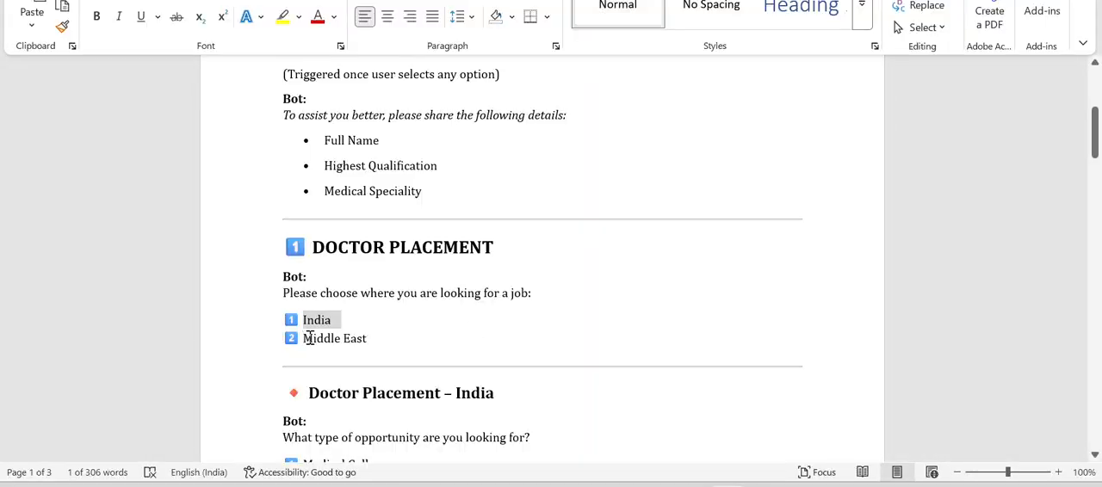
drag(305, 338, 358, 344)
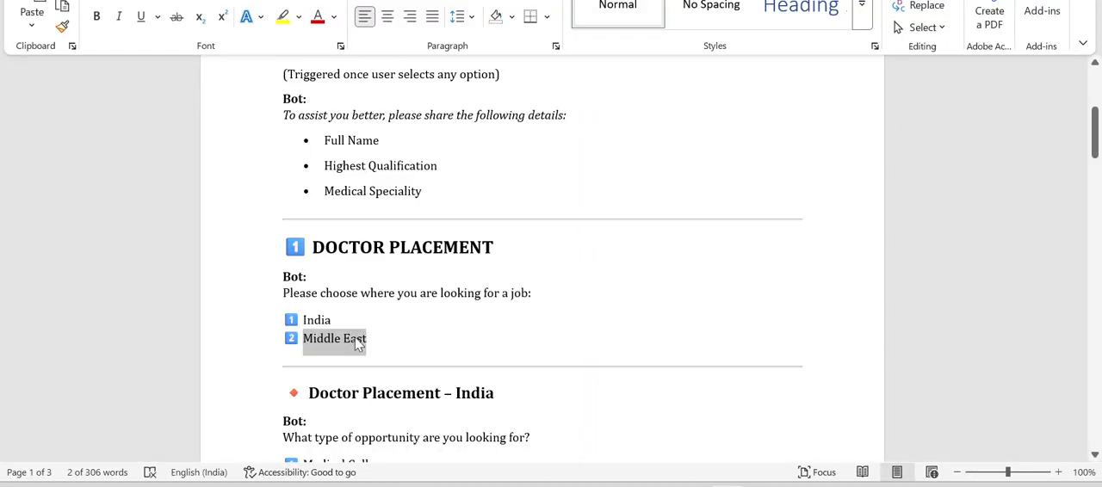
key(alt+Tab)
click(112, 168)
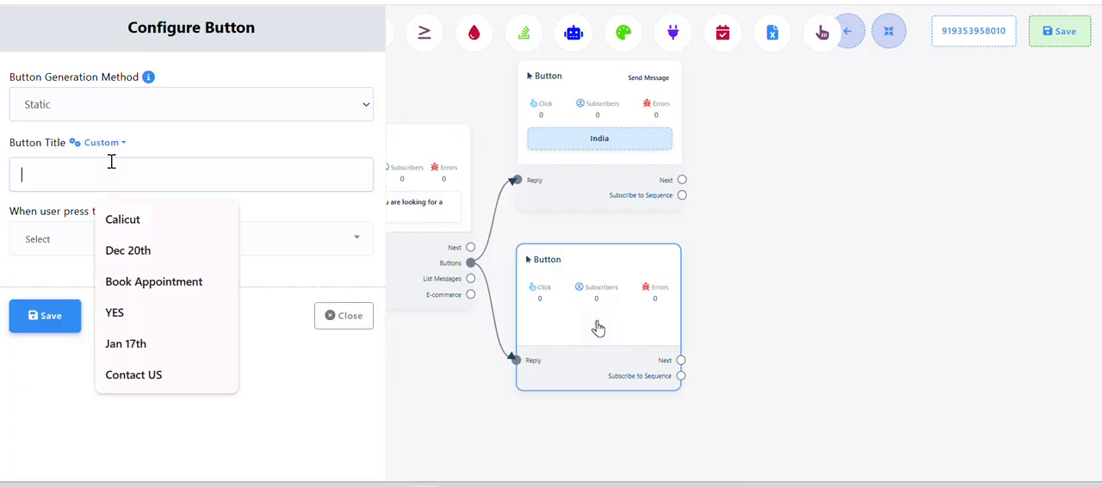
key(ctrl+v)
click(103, 239)
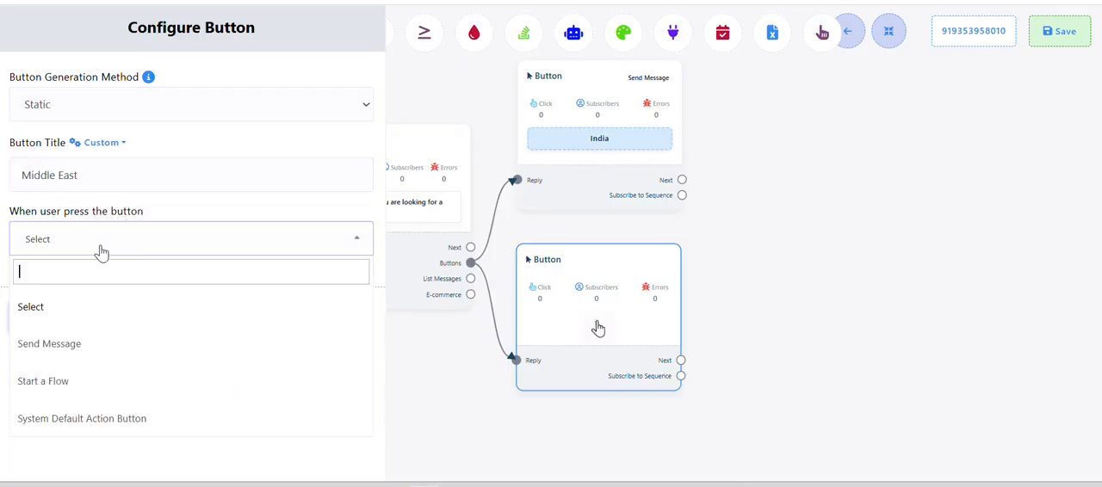
click(70, 347)
scroll(98, 281, down, 6)
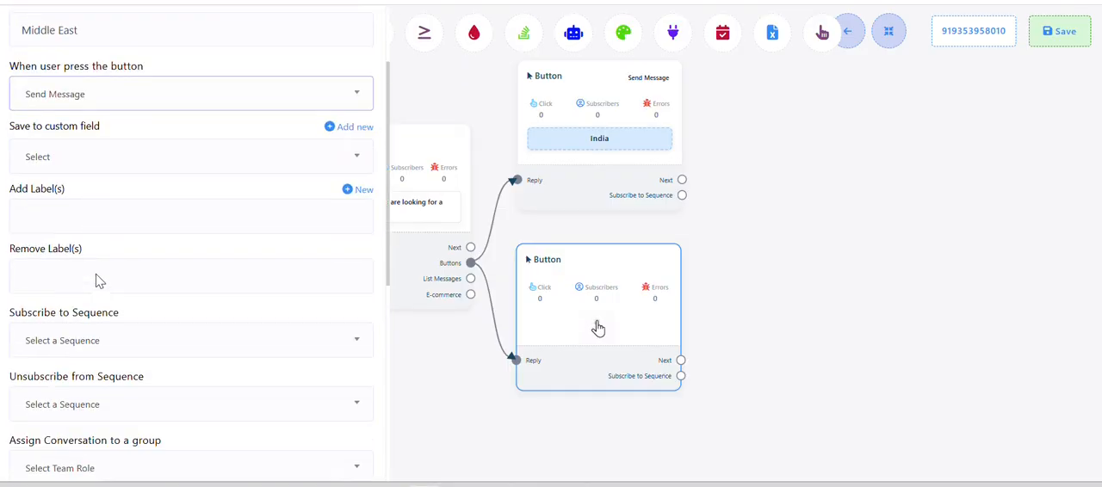
click(45, 453)
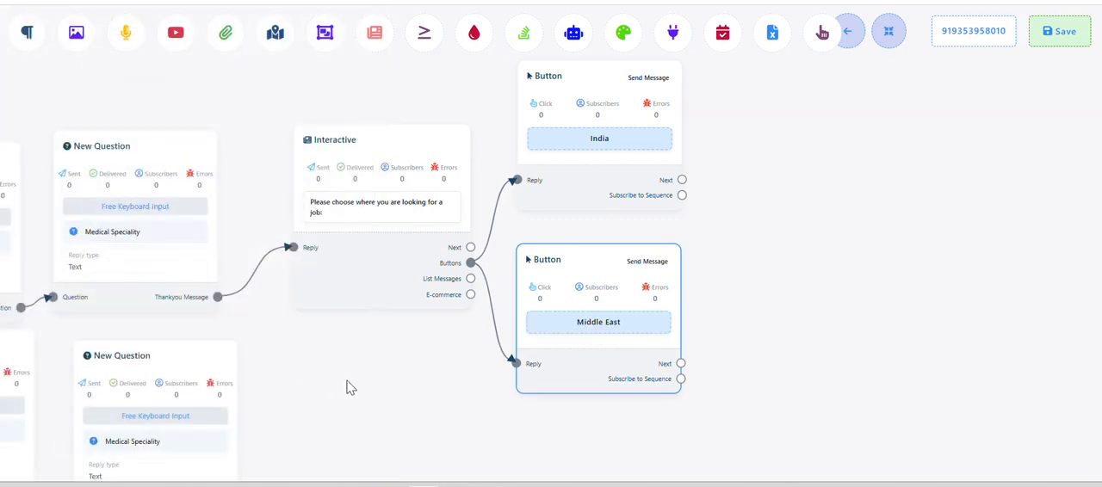
In the Word document's Doctor Placement – India section, copy the question "What type of opportunity are you looking for?"
drag(372, 383, 299, 360)
key(alt+Tab)
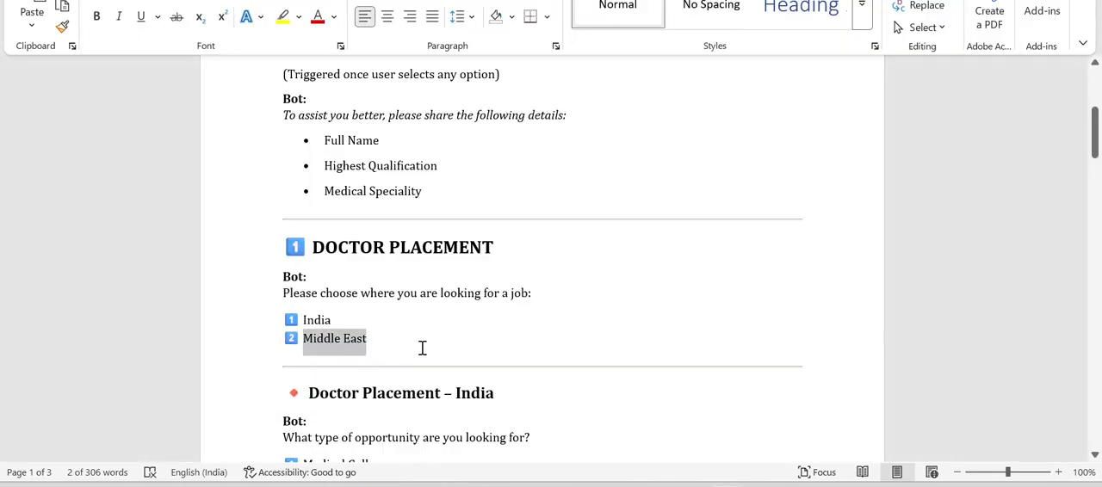
scroll(423, 347, down, 4)
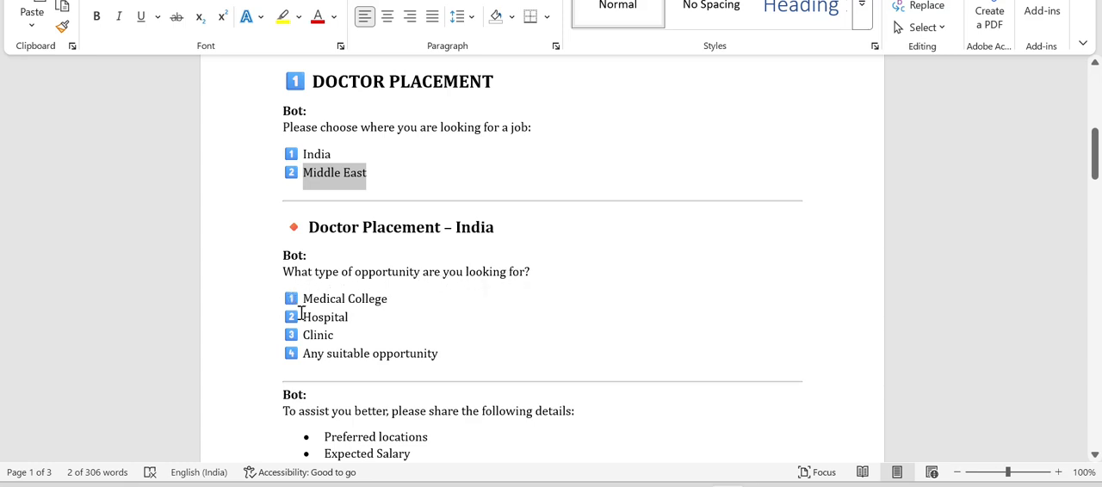
key(alt+Tab)
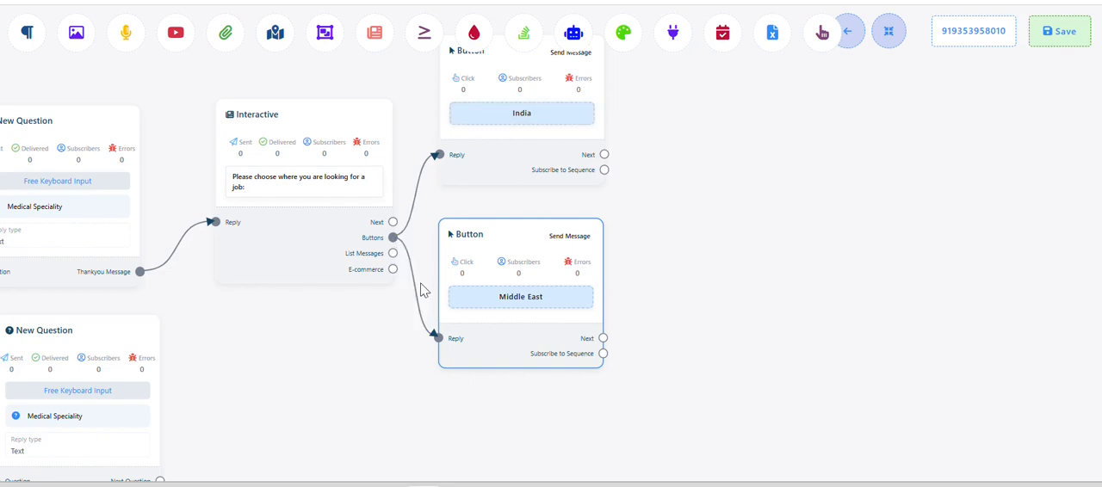
key(alt+Tab)
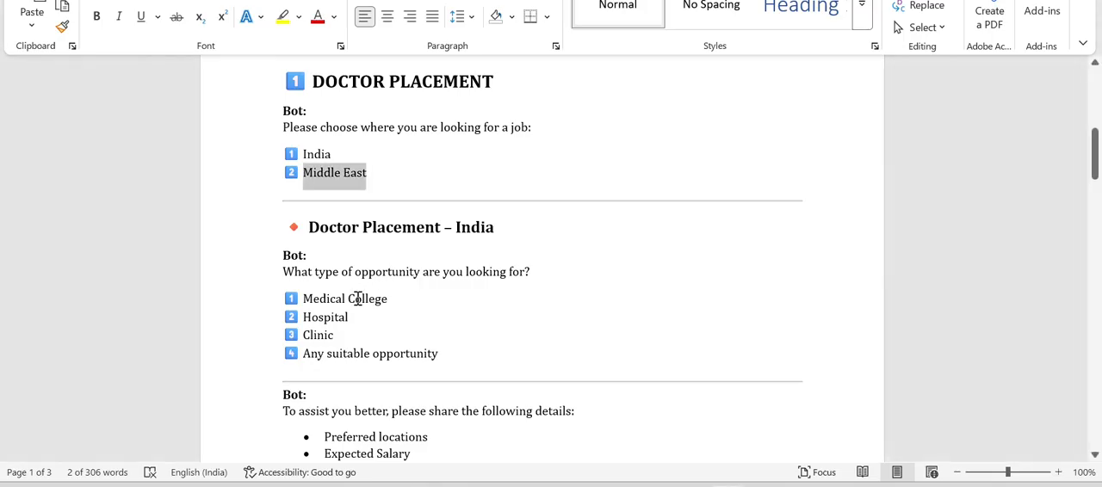
key(alt+Tab)
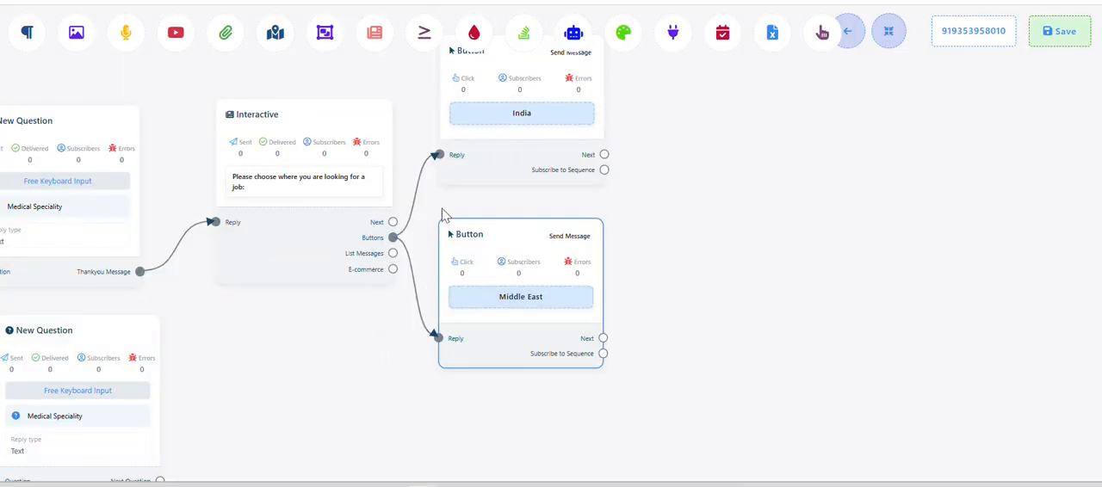
key(alt+Tab)
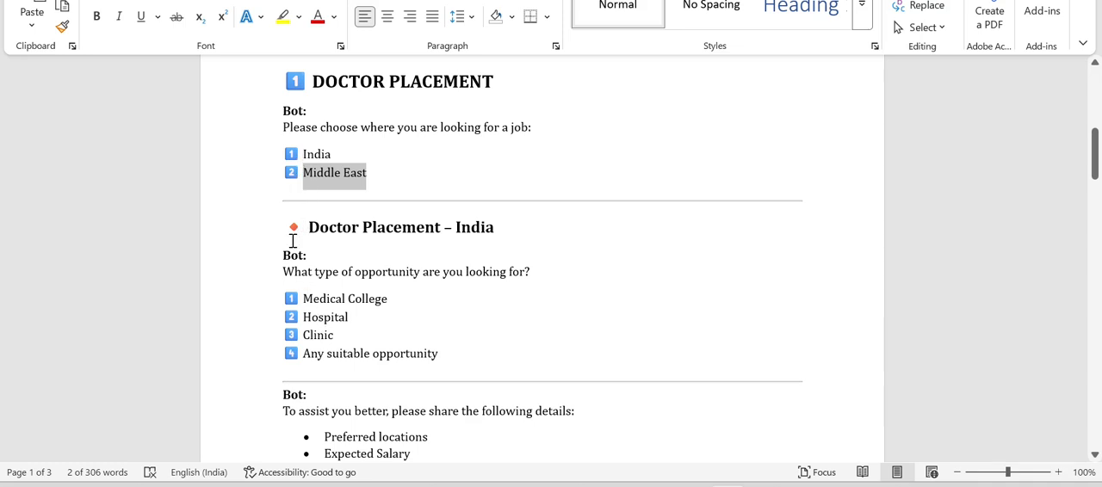
drag(275, 276, 532, 278)
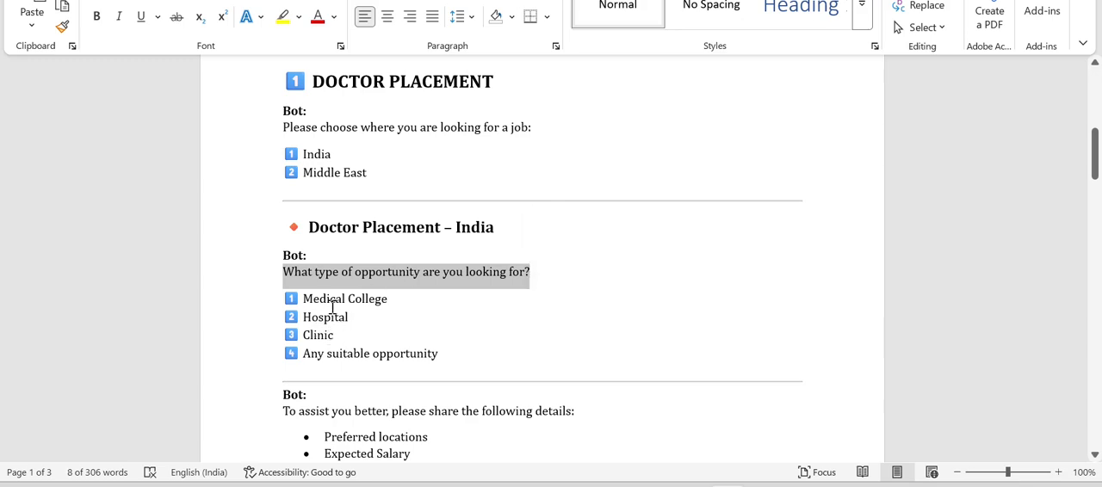
Back in the flow builder, add an Interactive block from the India button's Next output and place it beside that button
key(alt+Tab)
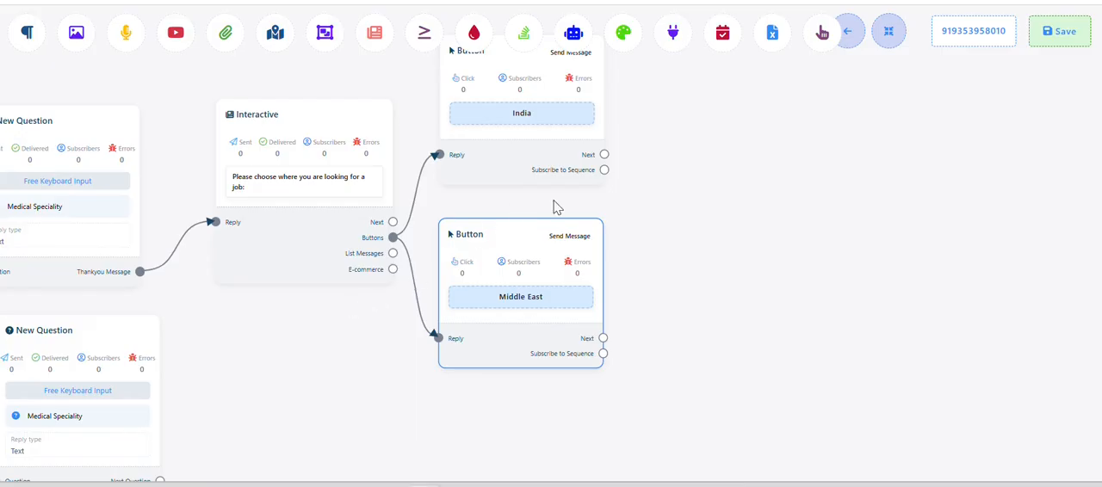
drag(654, 221, 602, 347)
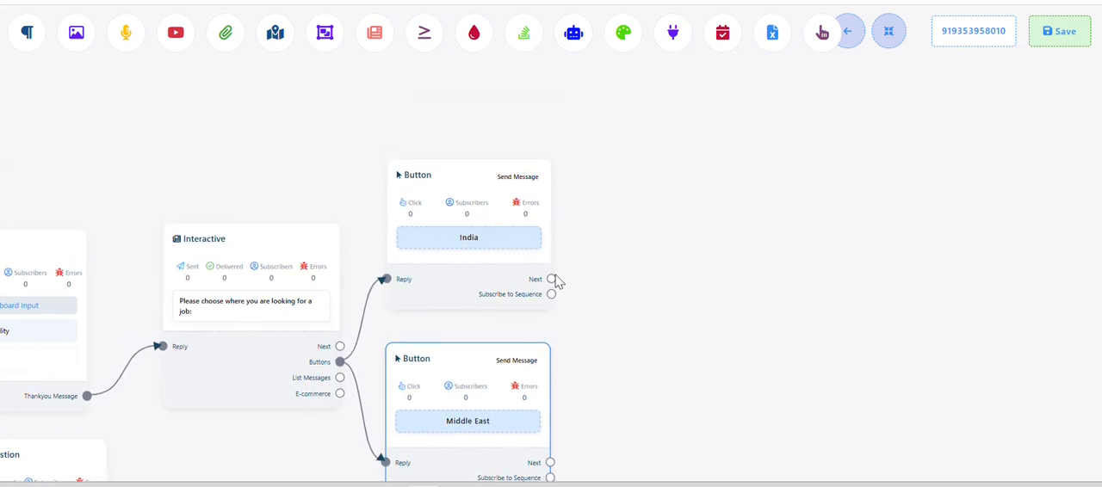
drag(552, 279, 638, 129)
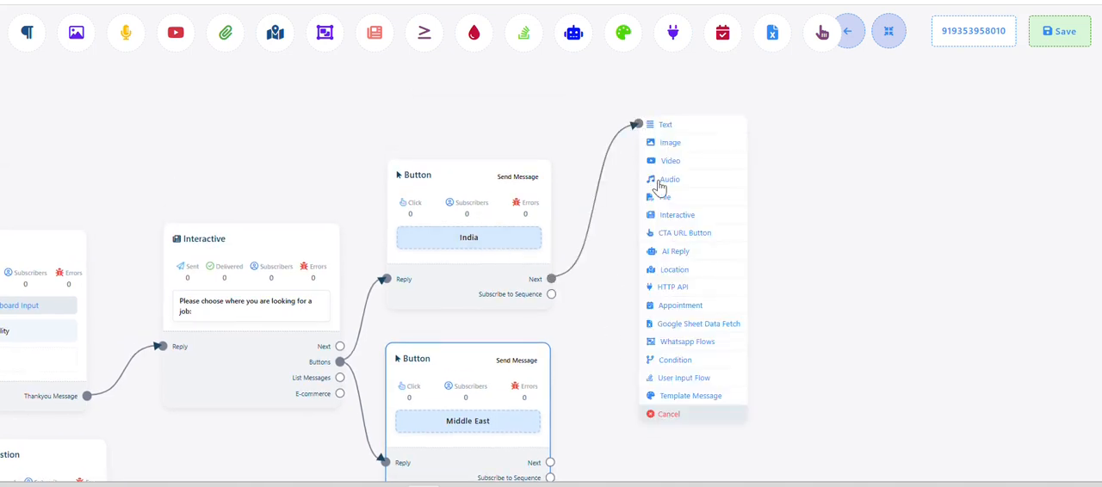
click(678, 216)
drag(758, 298, 687, 226)
Paste "What type of opportunity are you looking for?" into the new Interactive block's message body and save it
click(660, 256)
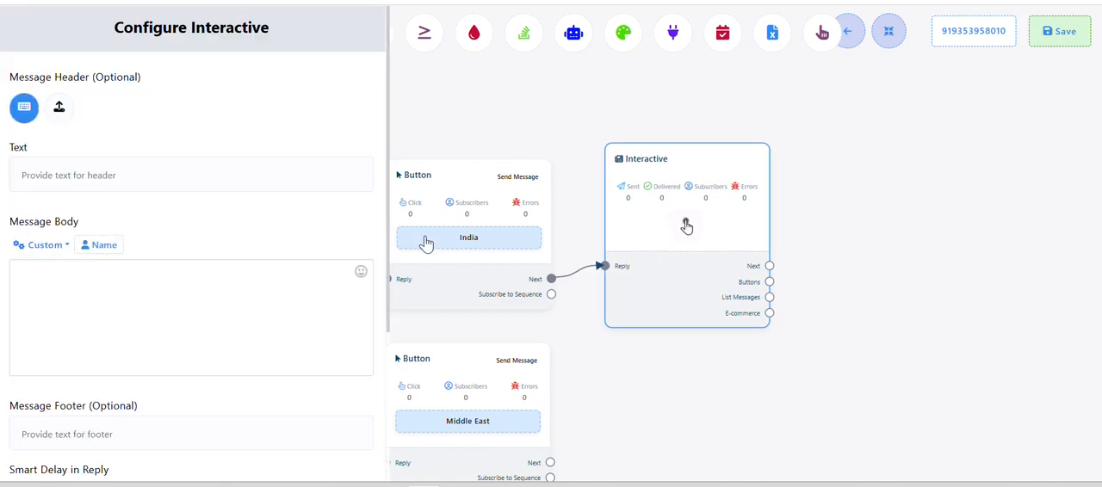
click(65, 279)
key(ctrl+v)
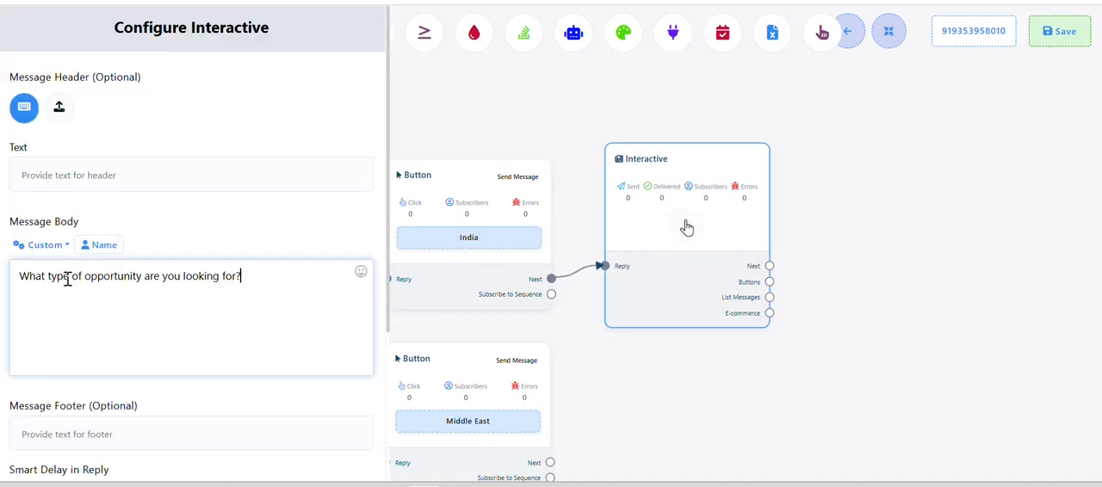
scroll(69, 285, down, 5)
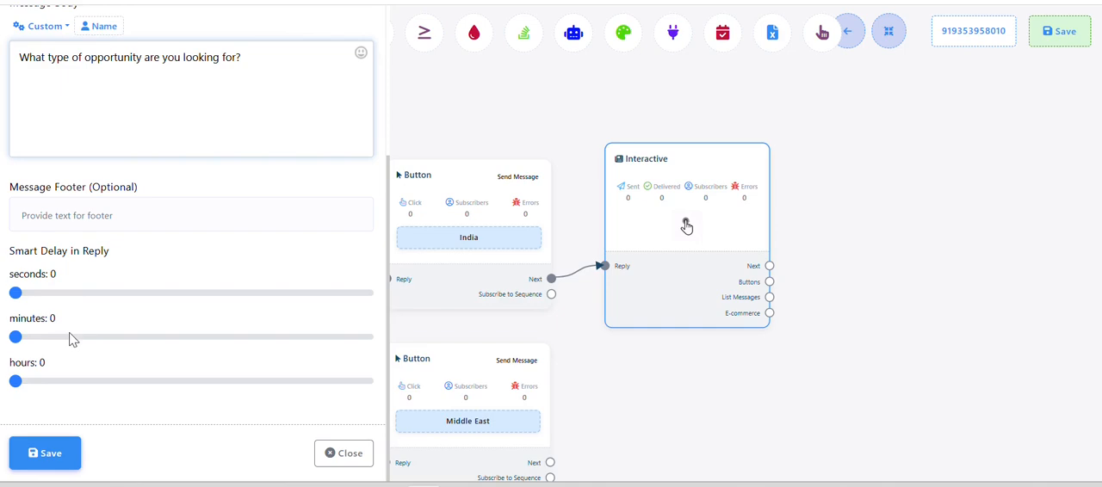
click(44, 453)
Check the opportunity options in the Word document and add a list message branch from the opportunity Interactive block's List Messages output
drag(680, 452, 509, 441)
key(alt+Tab)
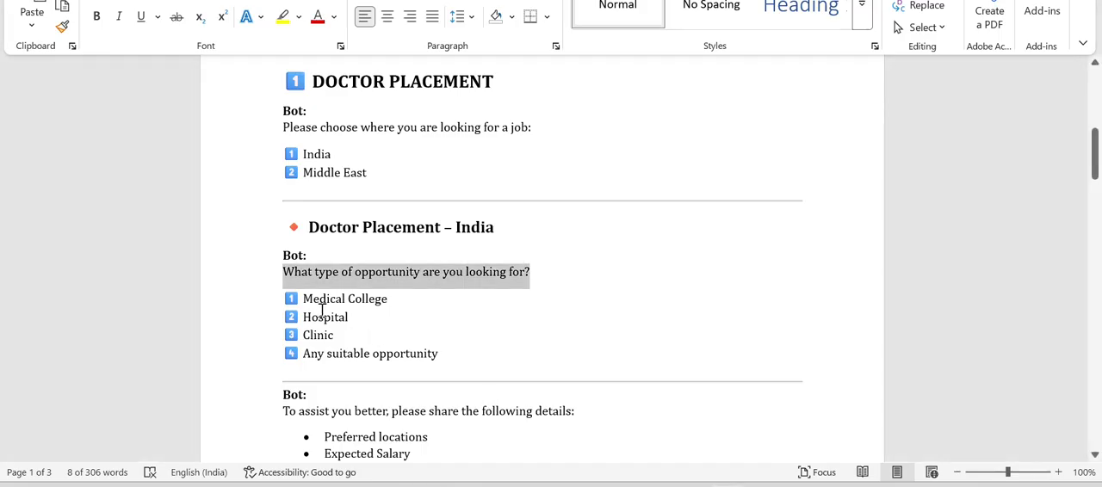
key(alt+Tab)
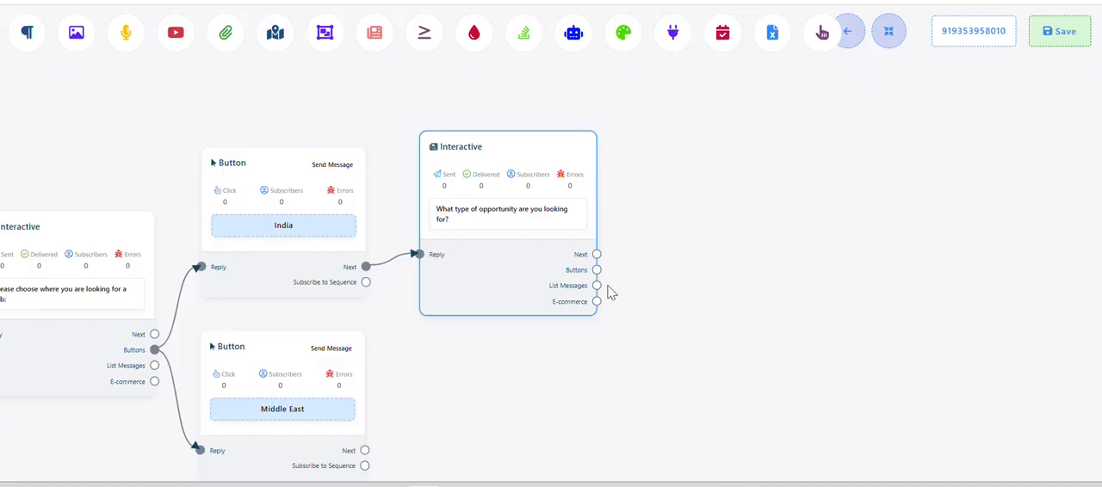
drag(596, 286, 660, 289)
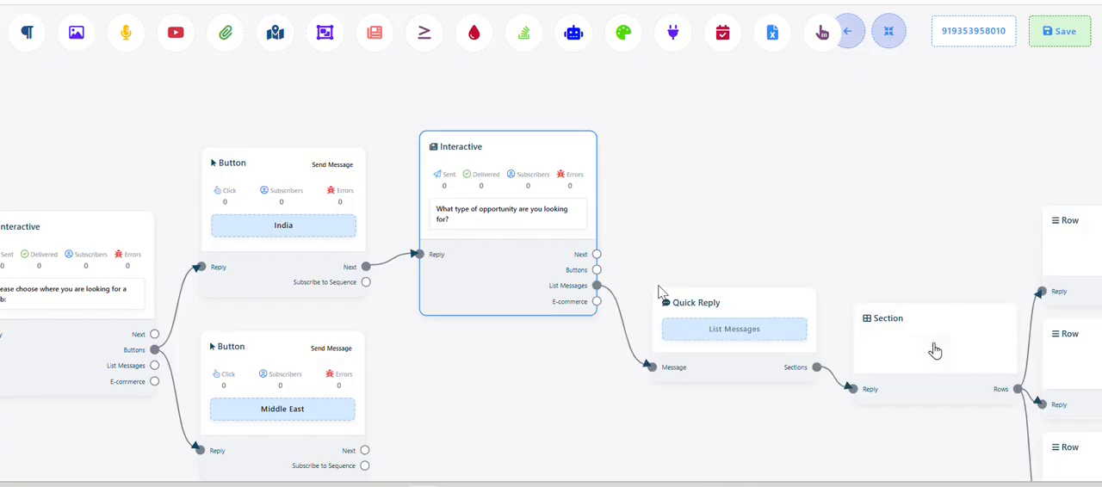
drag(709, 456, 583, 389)
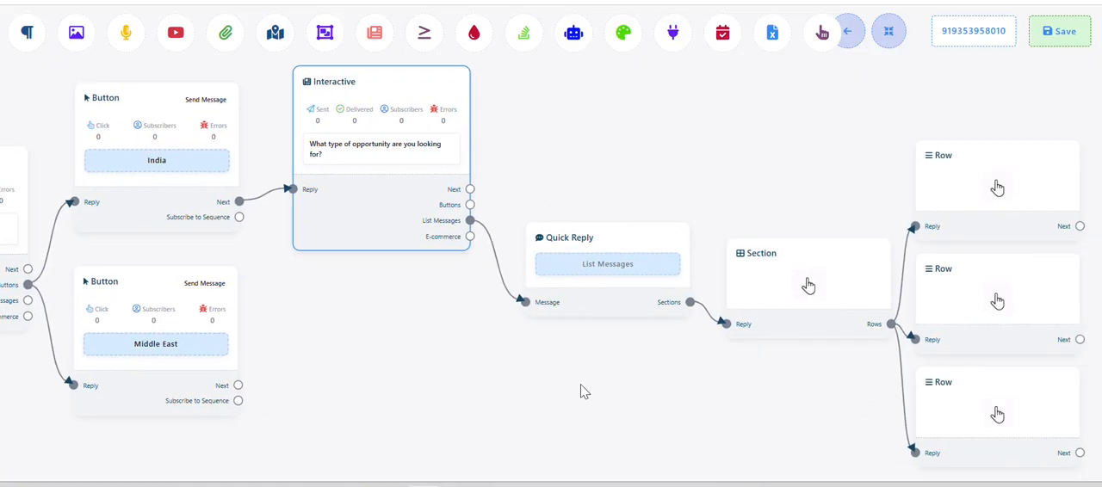
Name the Quick Reply block's list button "Choose from here" and save it
click(597, 284)
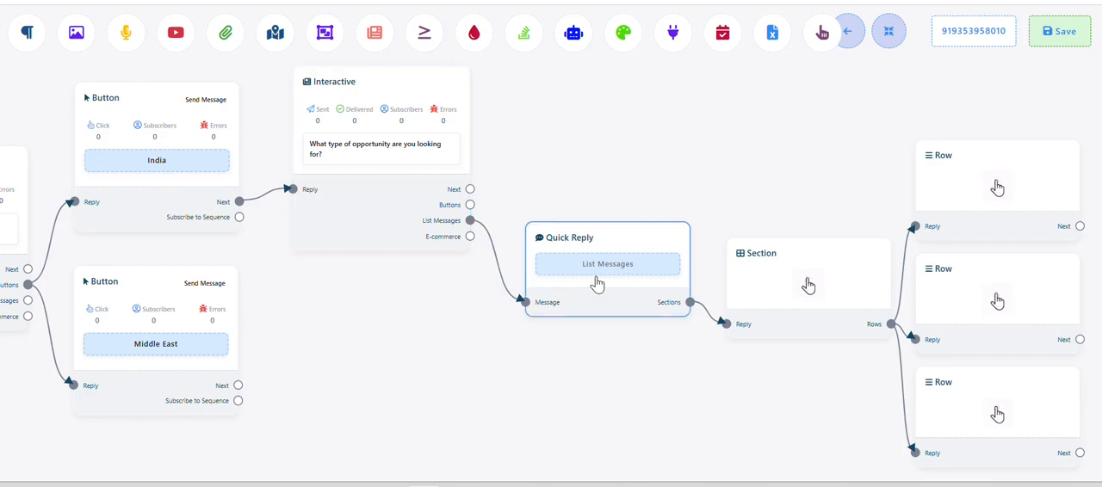
key(alt+Tab)
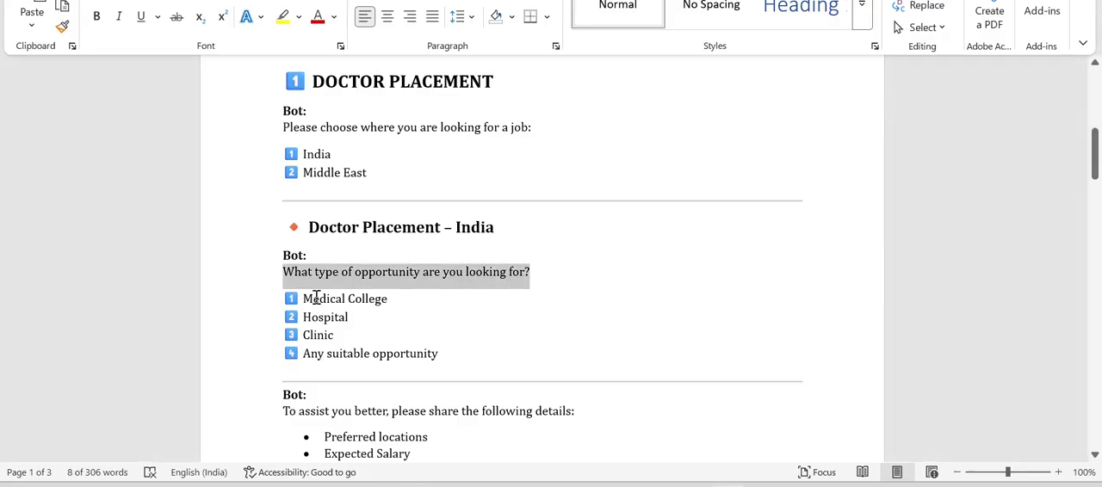
key(alt+Tab)
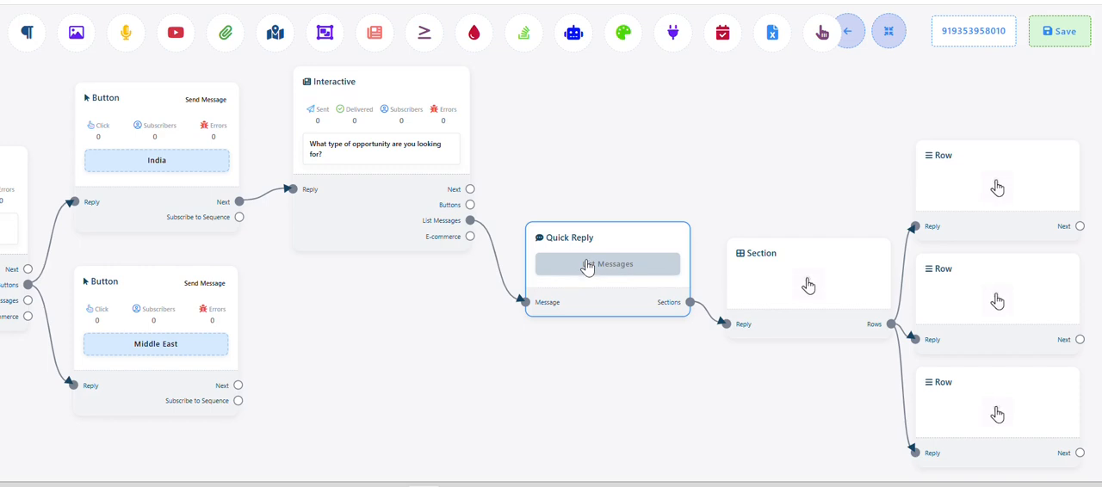
click(554, 268)
click(145, 104)
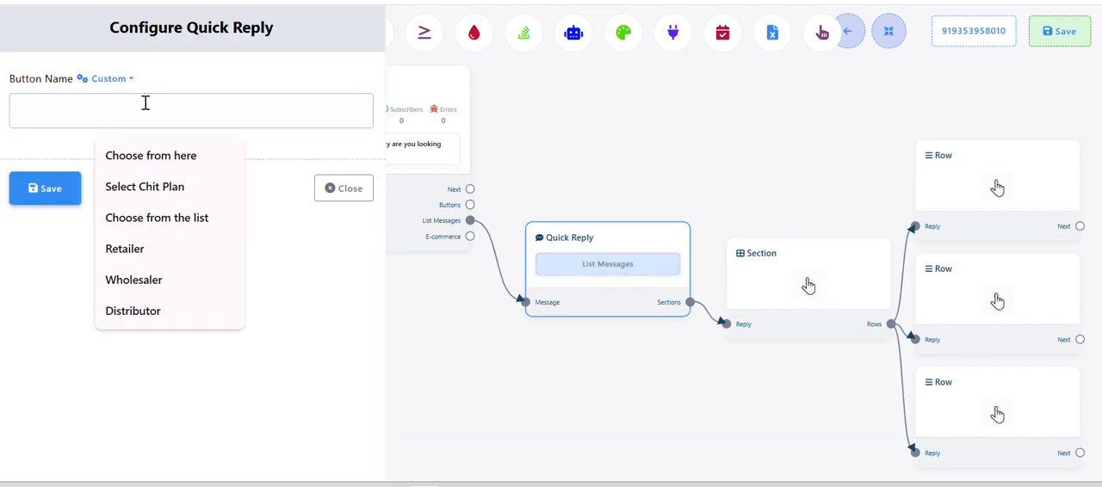
click(155, 158)
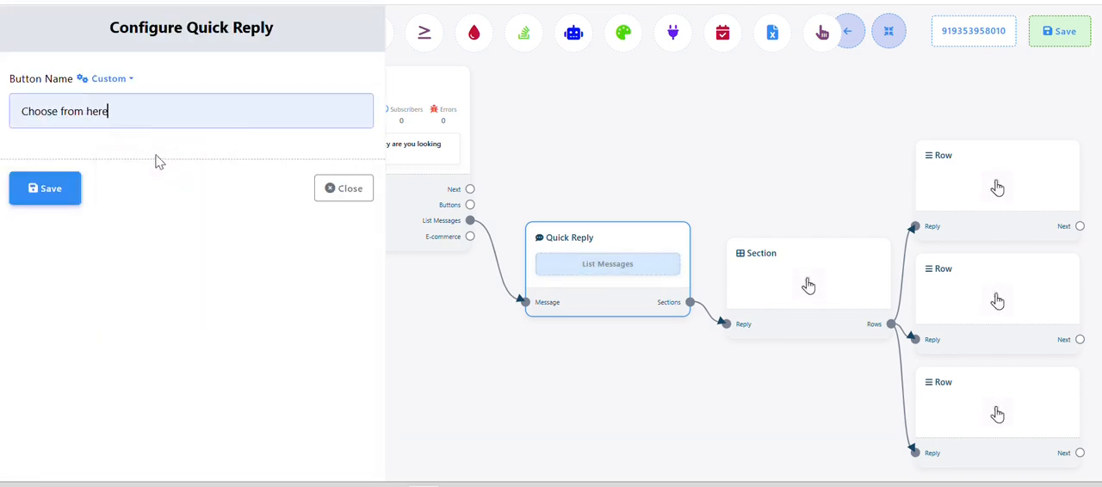
click(54, 187)
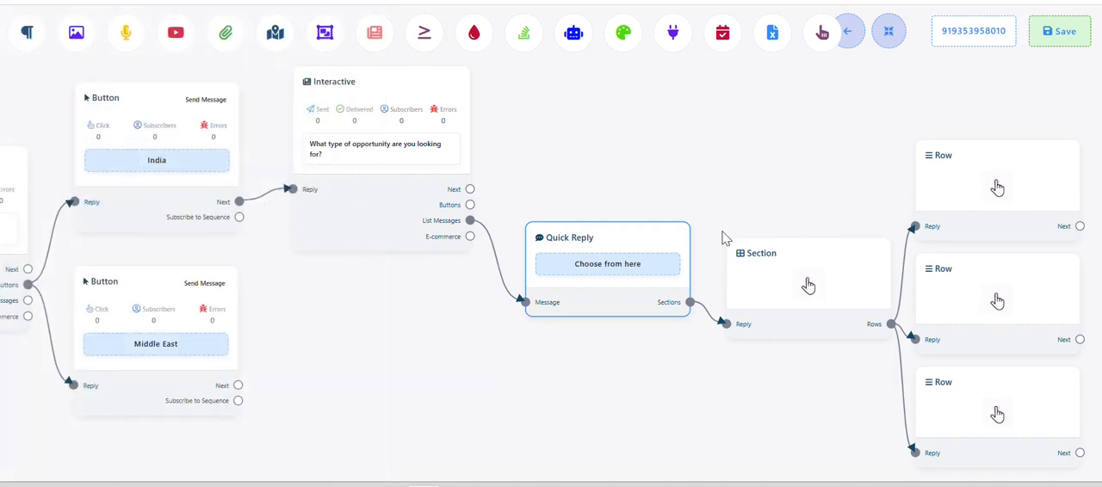
Title the Section block "View List" and save it
click(766, 293)
click(213, 90)
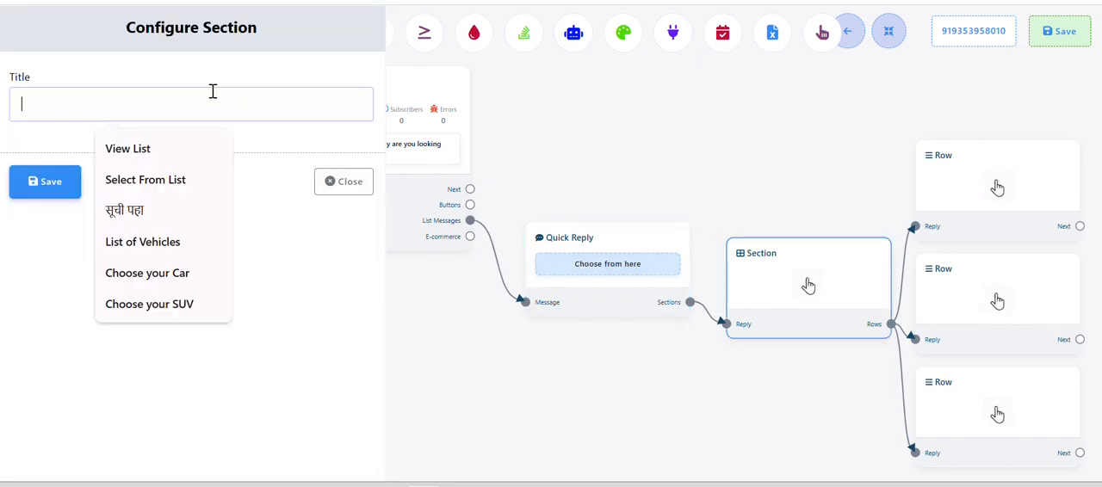
click(166, 151)
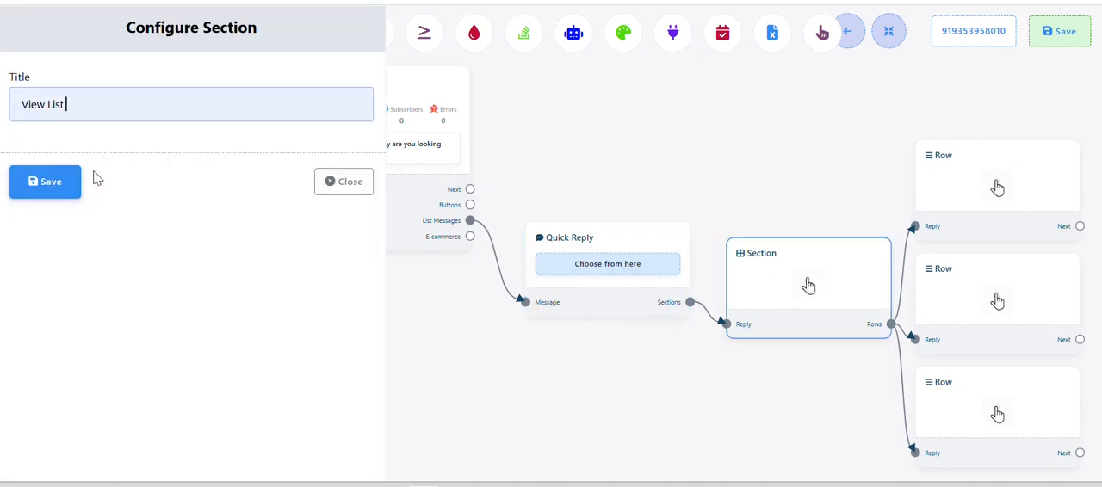
click(76, 182)
Open the first Row block's settings and copy "Medical College" from the India options in the Word document
drag(652, 412, 495, 353)
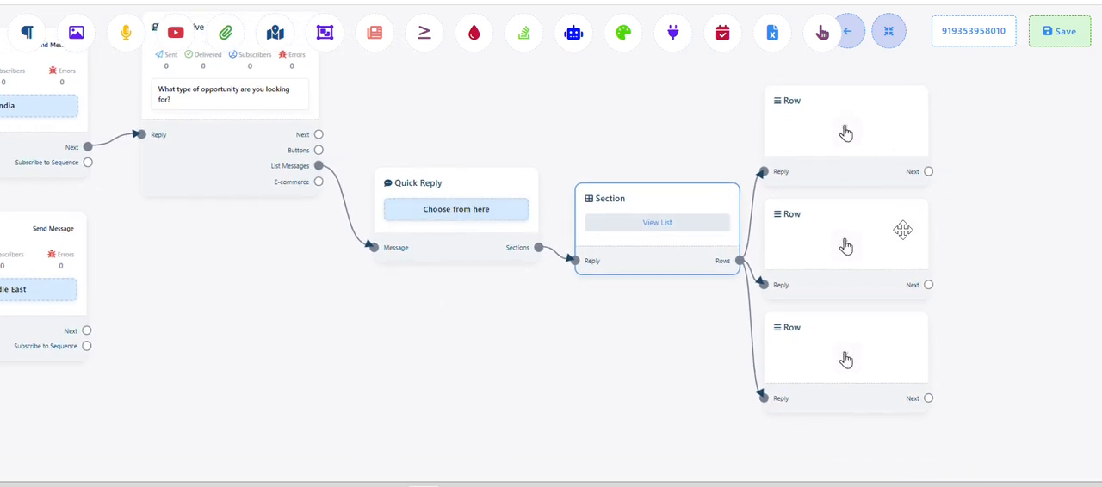
drag(560, 368, 433, 354)
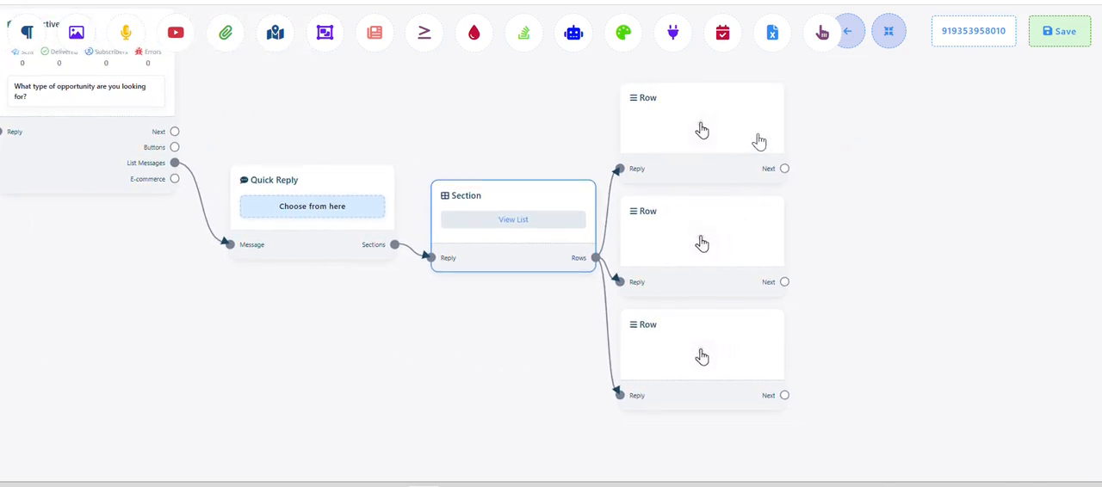
click(705, 131)
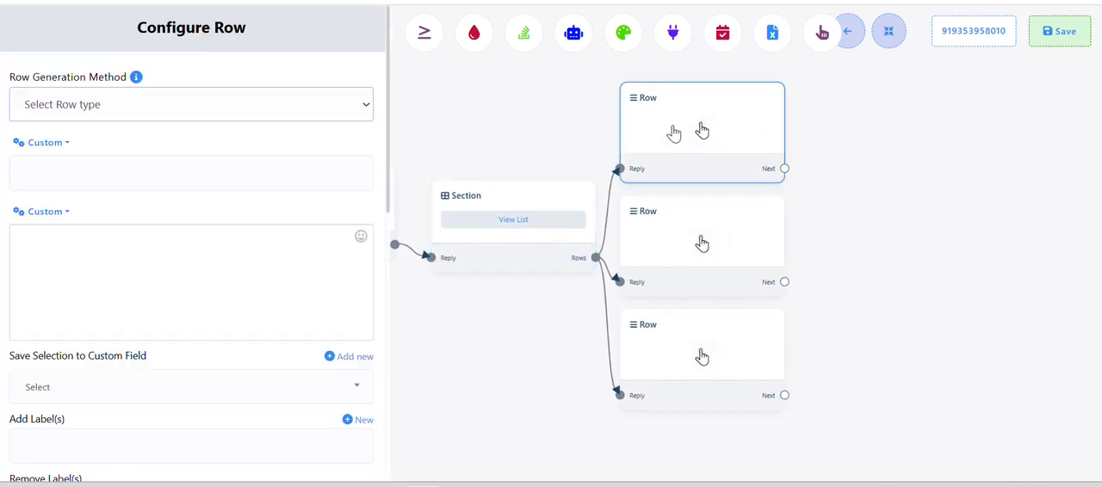
key(alt+Tab)
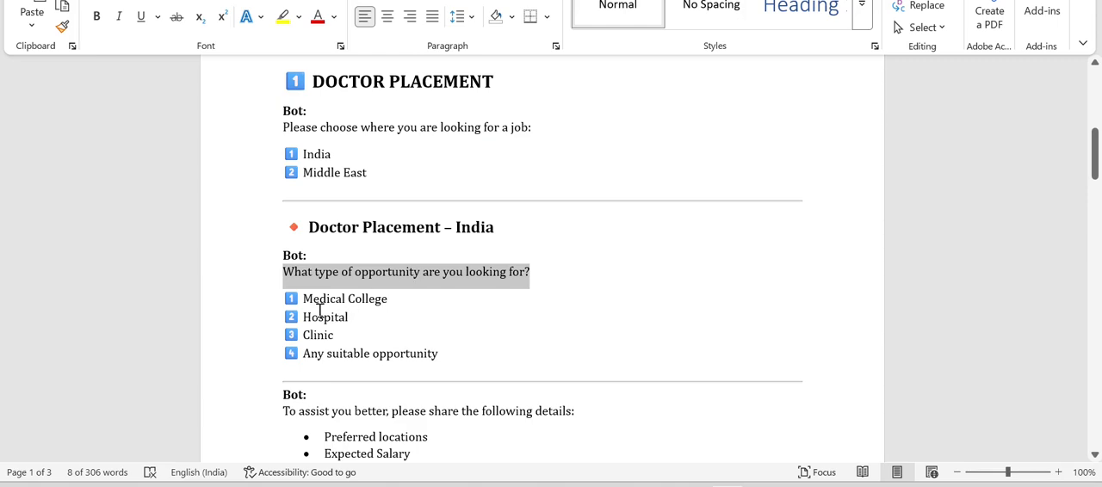
drag(313, 298, 396, 299)
key(ctrl+c)
Back in the flow builder, configure the first row as Static with the title "Medical College" and save it
key(alt+Tab)
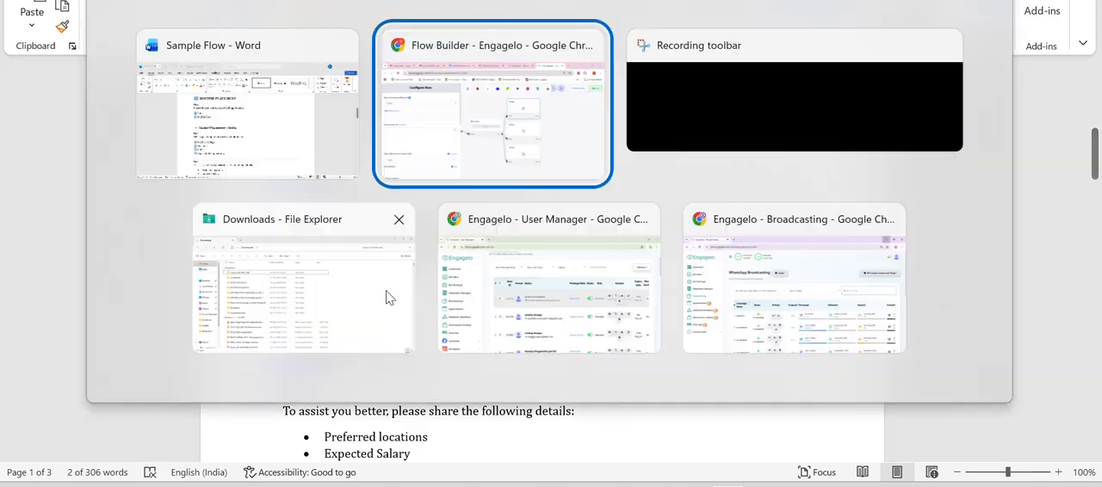
click(64, 176)
key(ctrl+v)
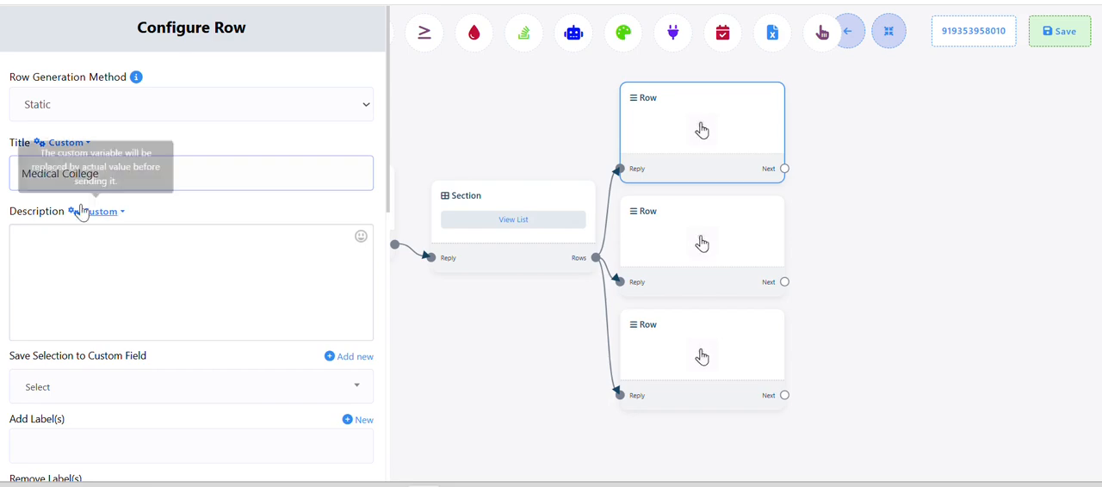
scroll(81, 209, down, 4)
scroll(75, 238, down, 3)
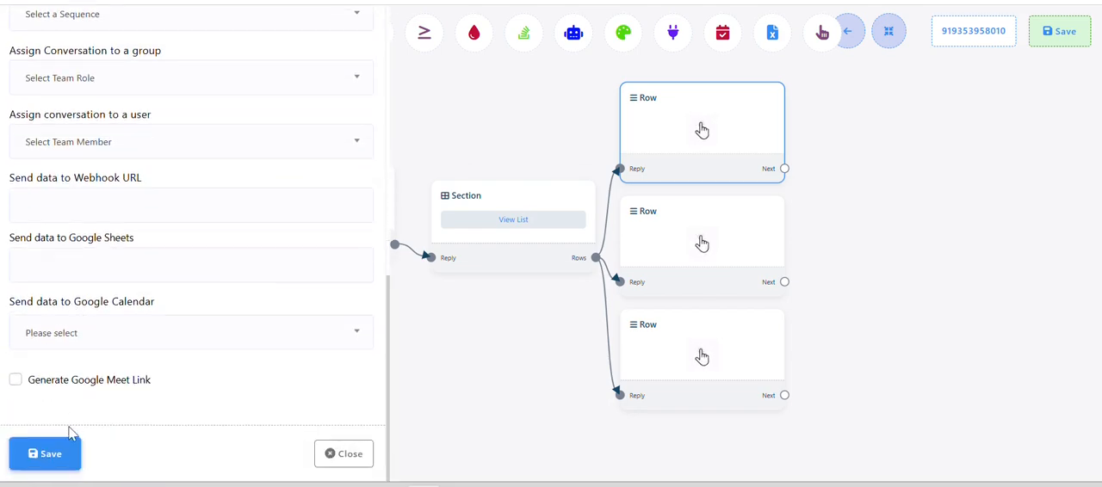
scroll(123, 298, up, 4)
scroll(123, 298, up, 3)
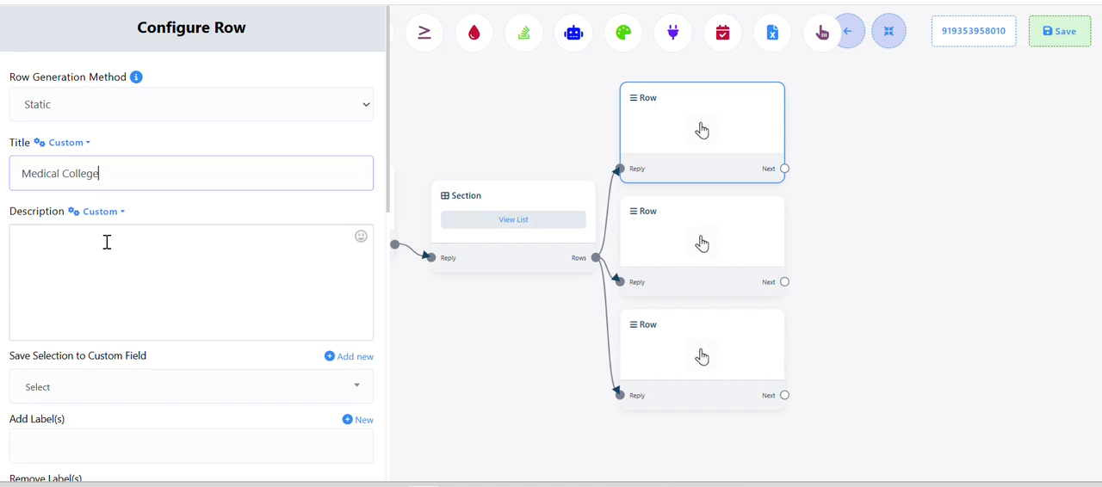
scroll(106, 242, down, 7)
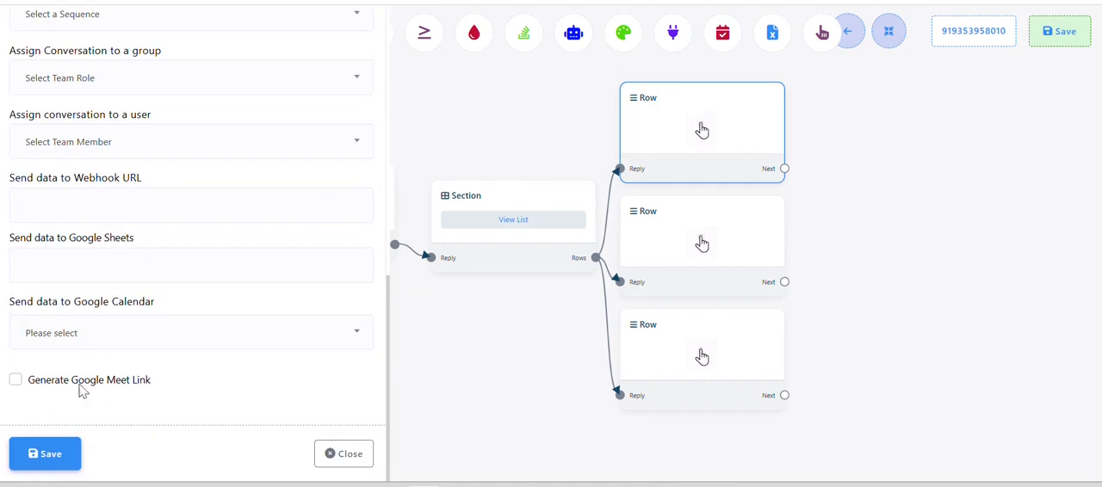
click(43, 454)
Configure the second Row block as Static with the title "Hospital", copied from the India options in the Word document, and save it
double_click(691, 243)
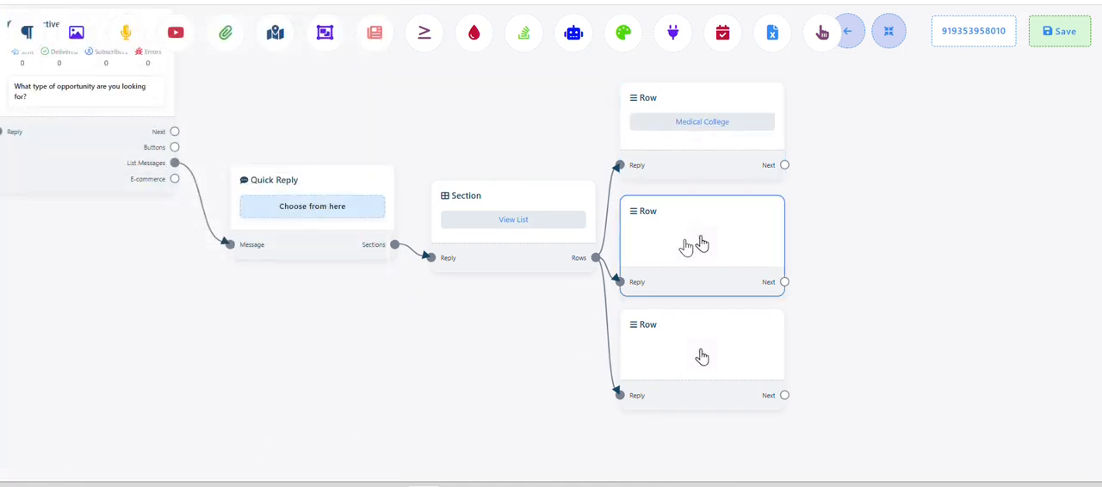
key(alt+Tab)
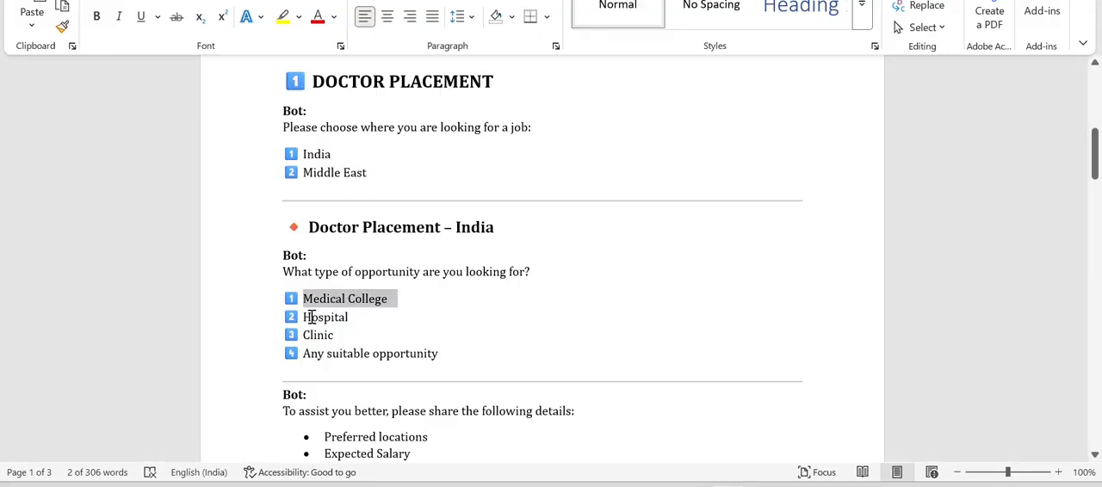
drag(305, 318, 360, 318)
key(ctrl+c)
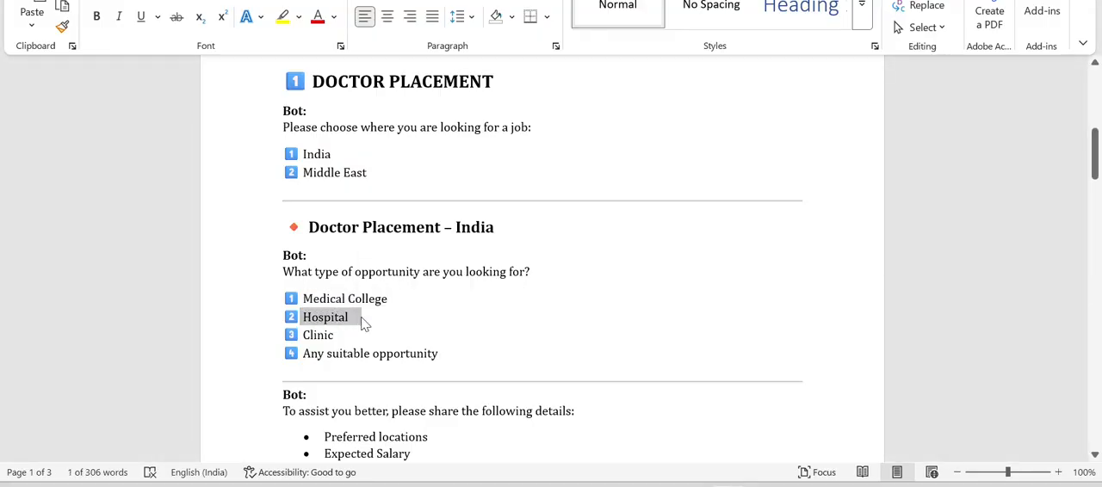
key(alt+Tab)
click(91, 167)
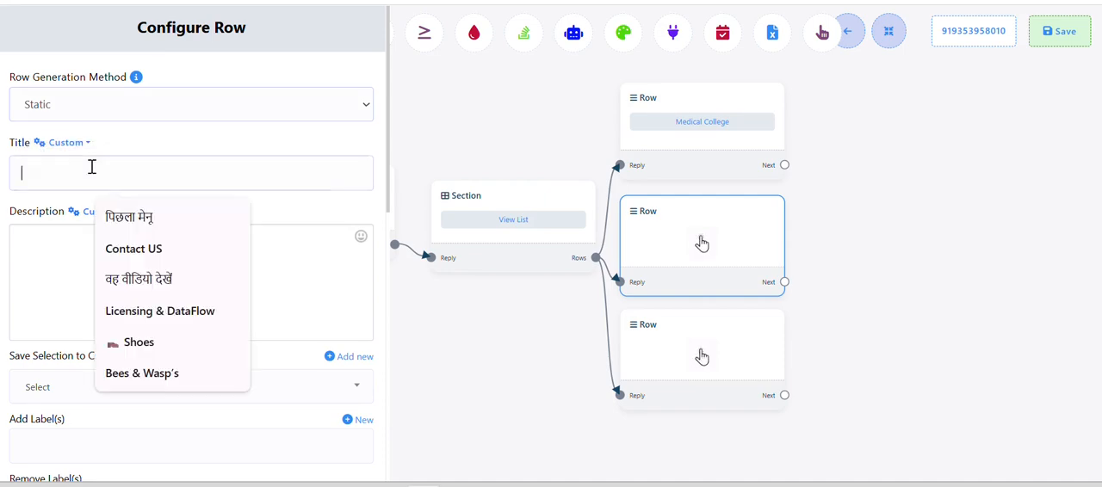
key(ctrl+v)
scroll(91, 190, down, 6)
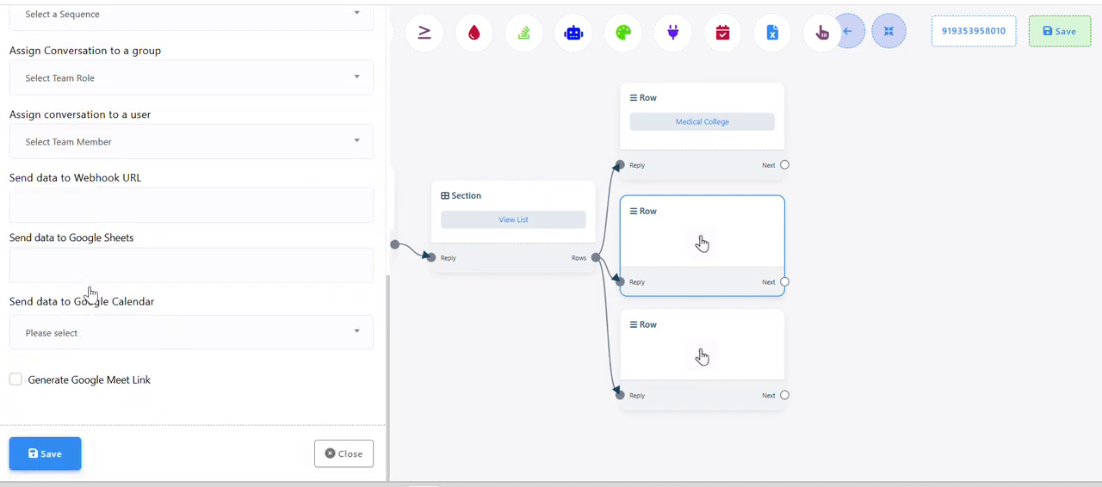
click(76, 444)
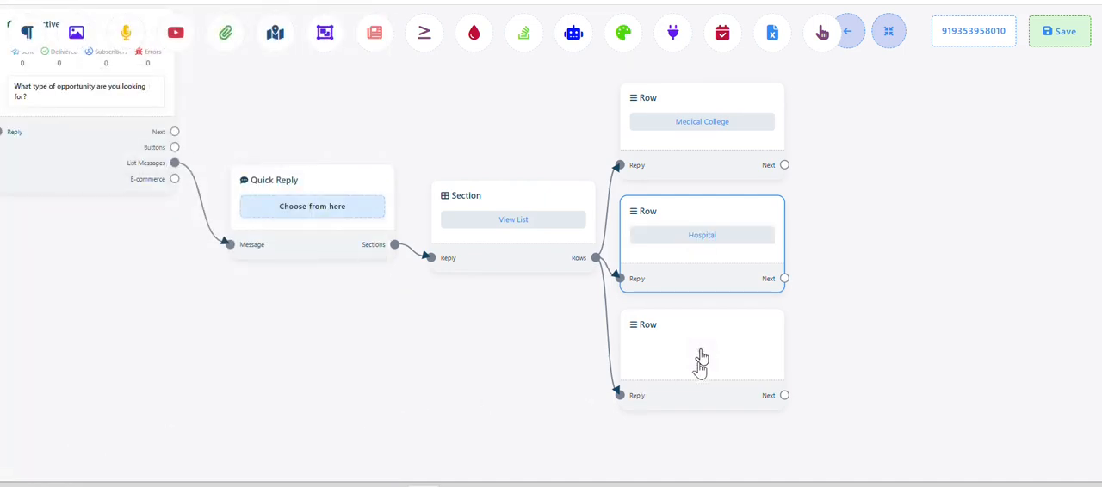
Configure the third Row block as Static with the title "Clinic", copied from the Word document's India options, and save it
click(702, 357)
click(125, 173)
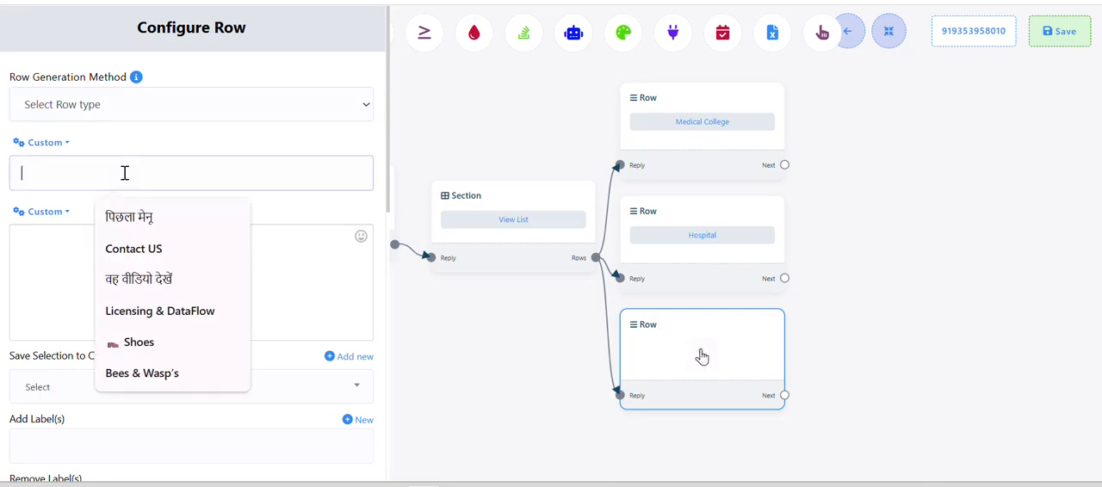
key(alt+Tab)
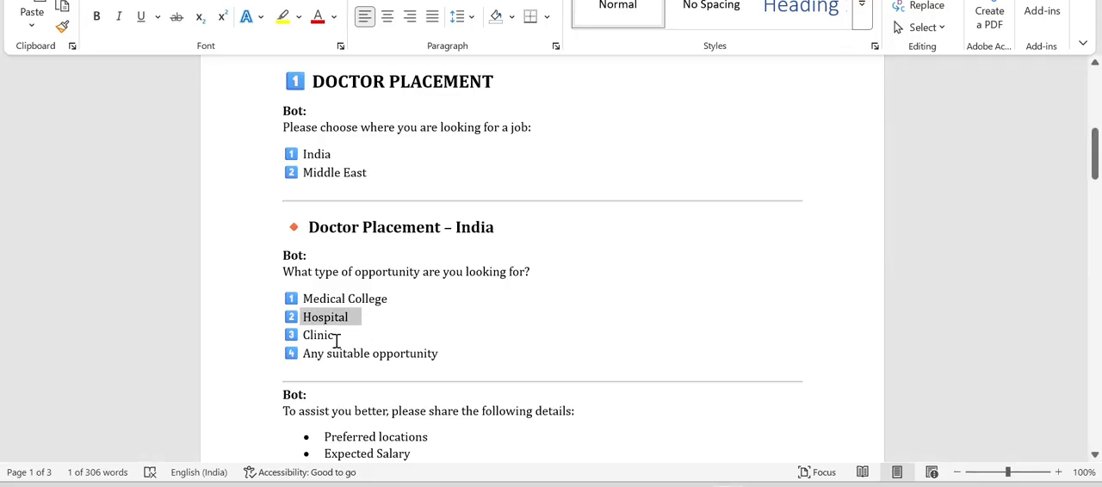
drag(304, 336, 332, 335)
key(ctrl+c)
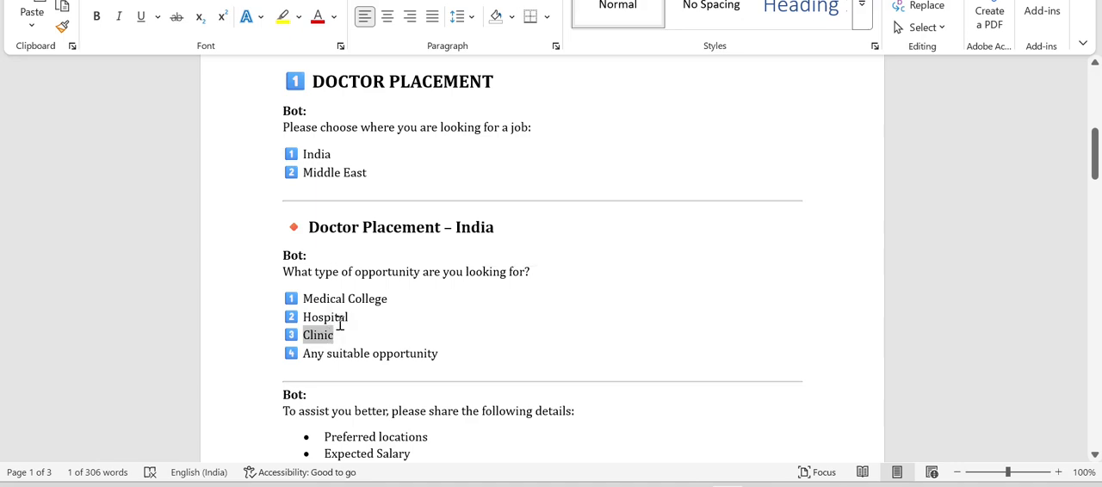
key(alt+Tab)
key(ctrl+v)
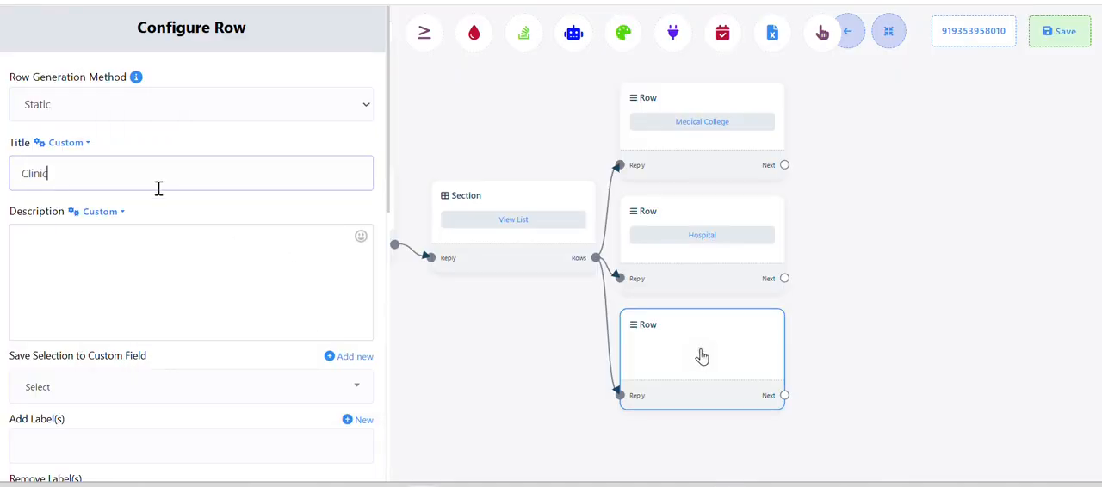
scroll(156, 202, down, 7)
click(67, 442)
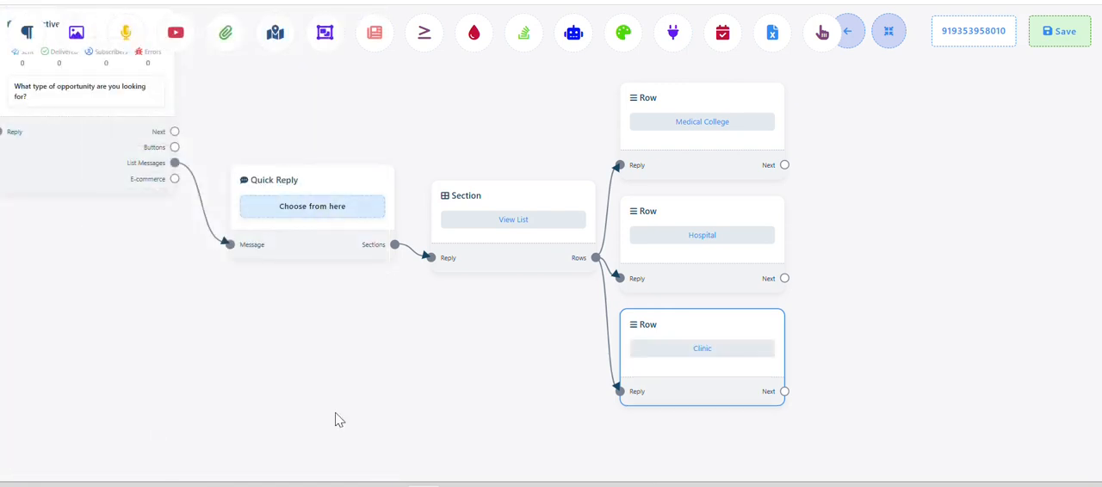
drag(521, 403, 382, 347)
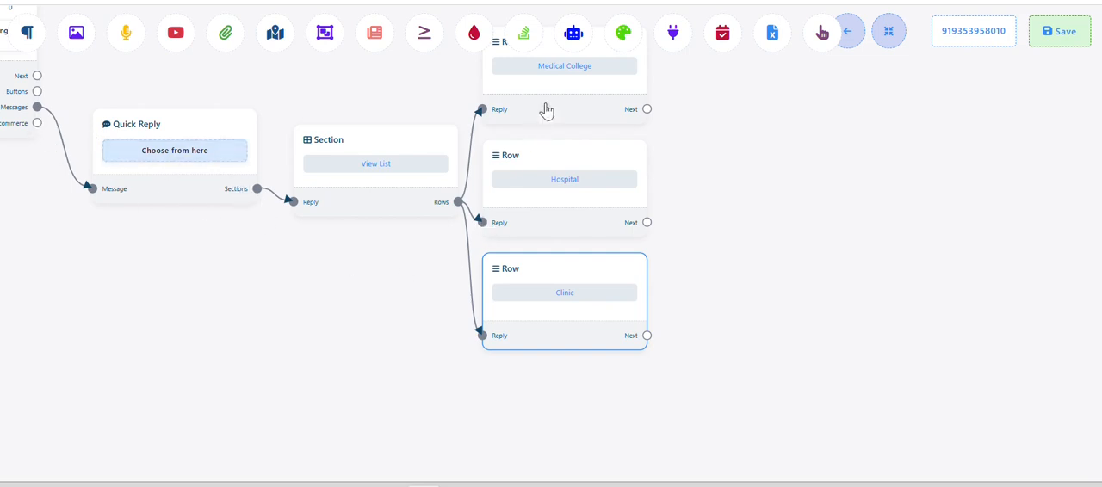
Add a fourth Row block from the Section's Rows output, below the Clinic row
scroll(382, 280, down, 1)
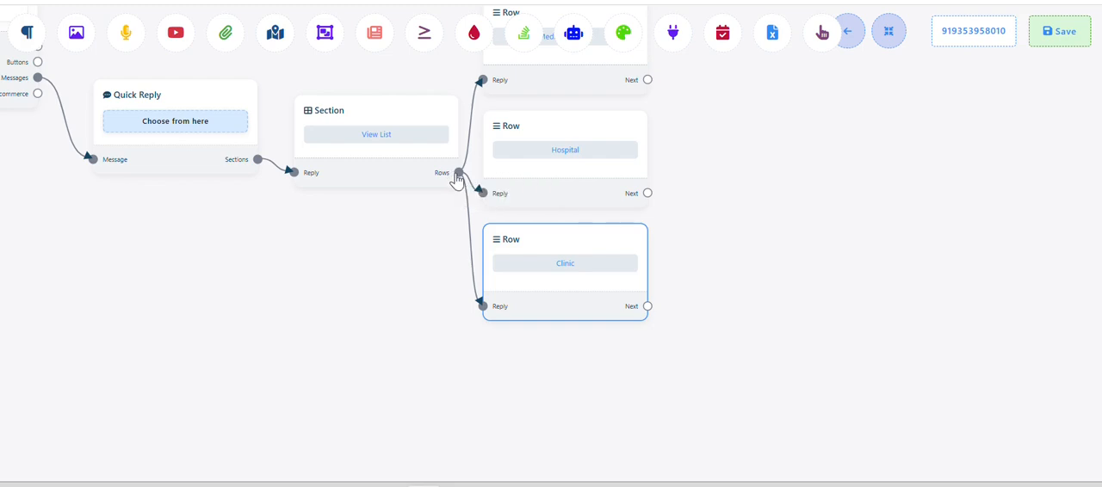
drag(459, 216, 490, 364)
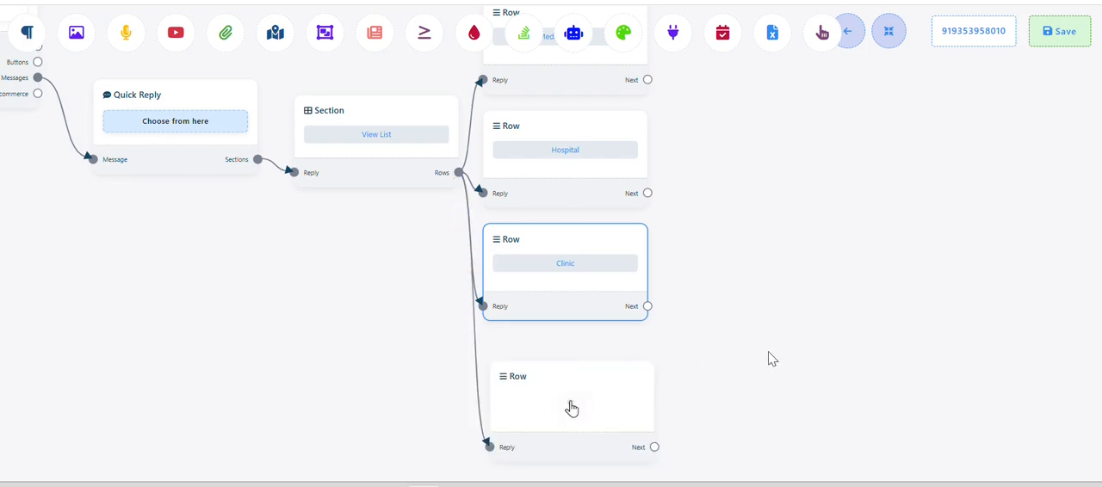
drag(768, 352, 770, 279)
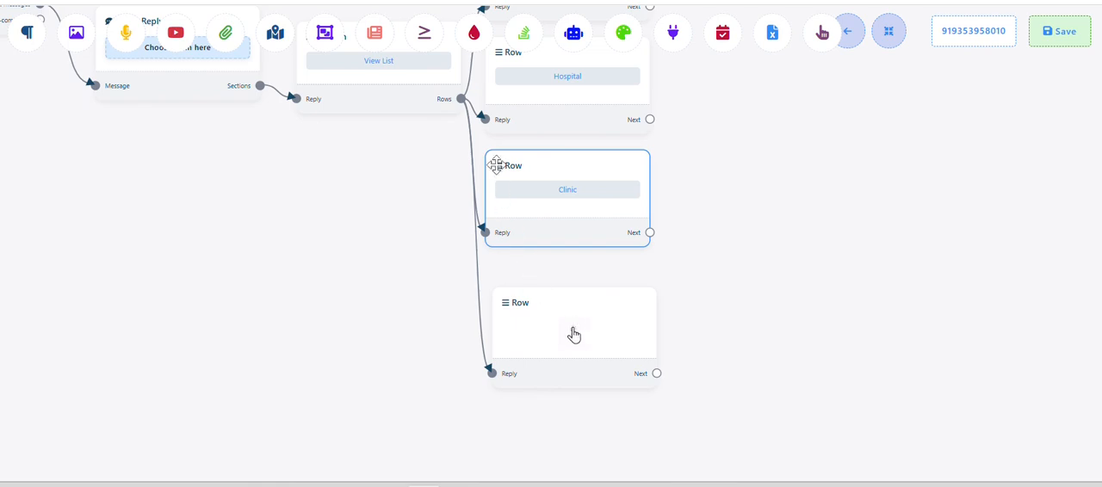
drag(433, 203, 431, 184)
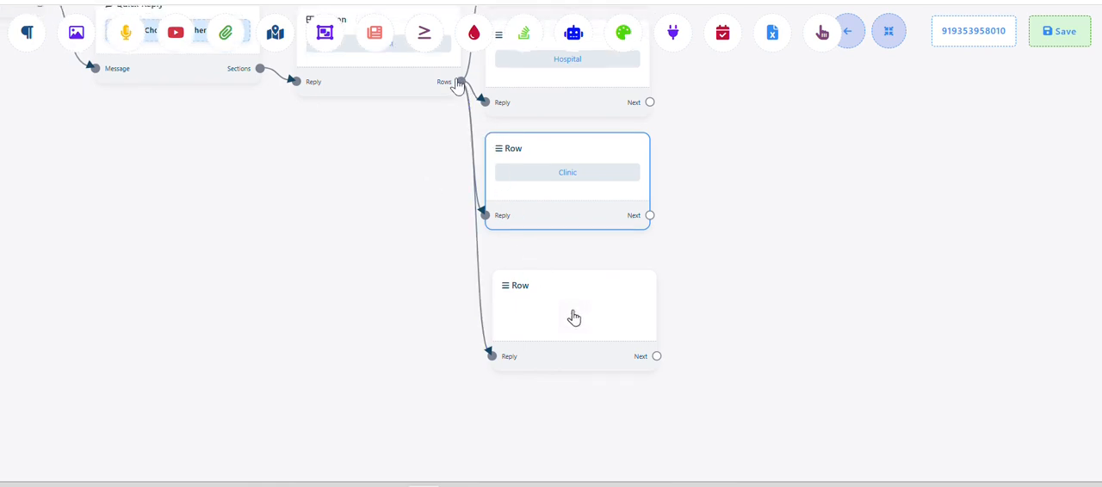
drag(456, 89, 491, 423)
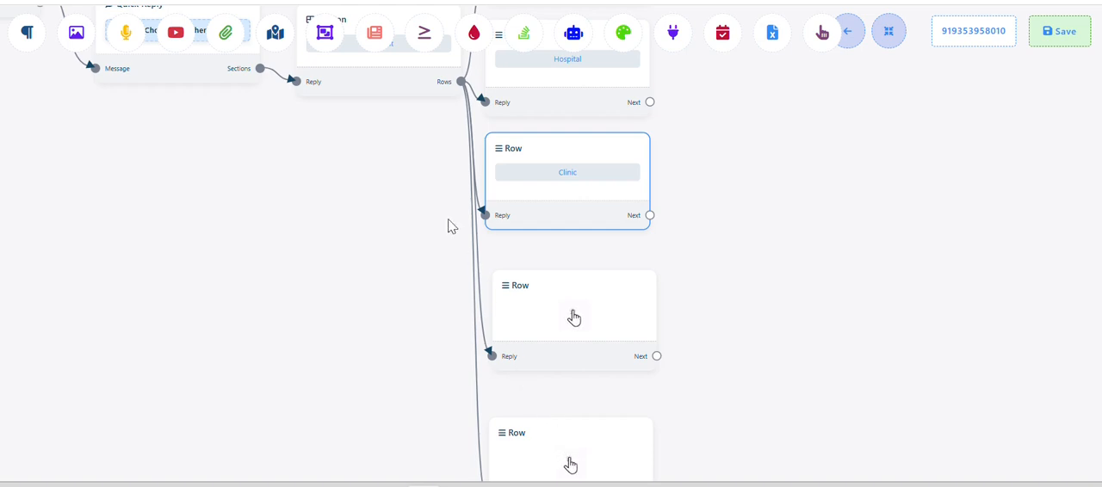
right_click(570, 431)
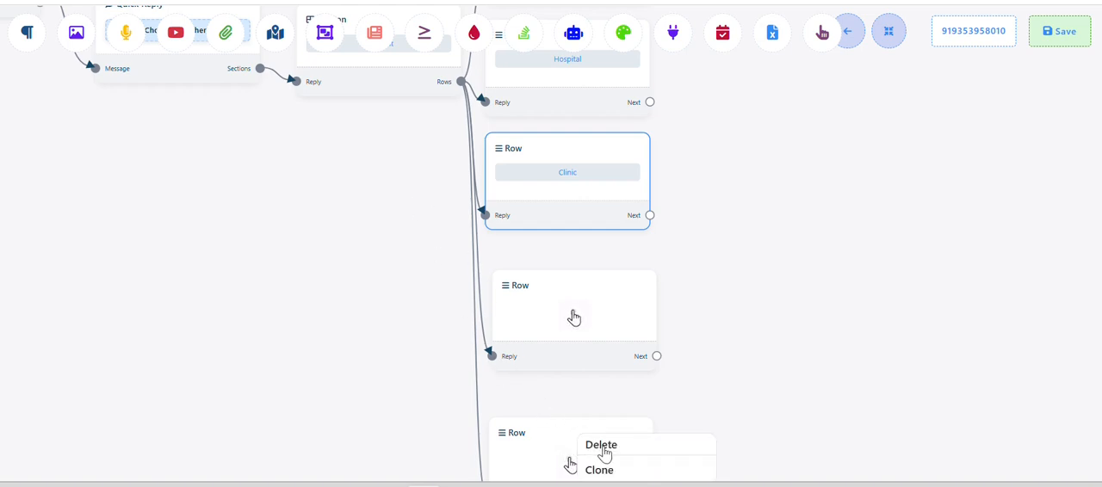
click(603, 446)
Configure the fourth Row block as Static with the title "Any Suitable Opportunity", copied from the Word document's India options, and save it
double_click(574, 318)
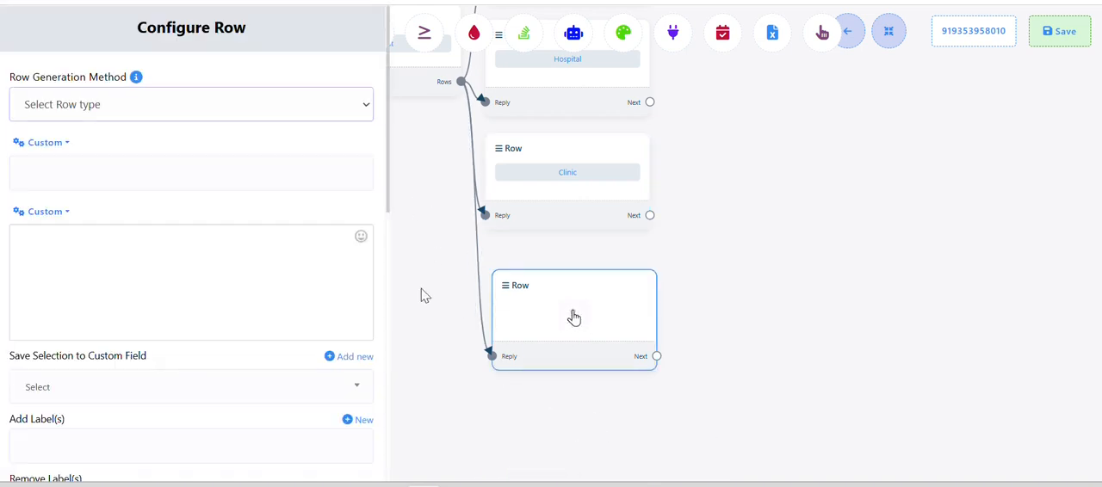
key(alt+Tab)
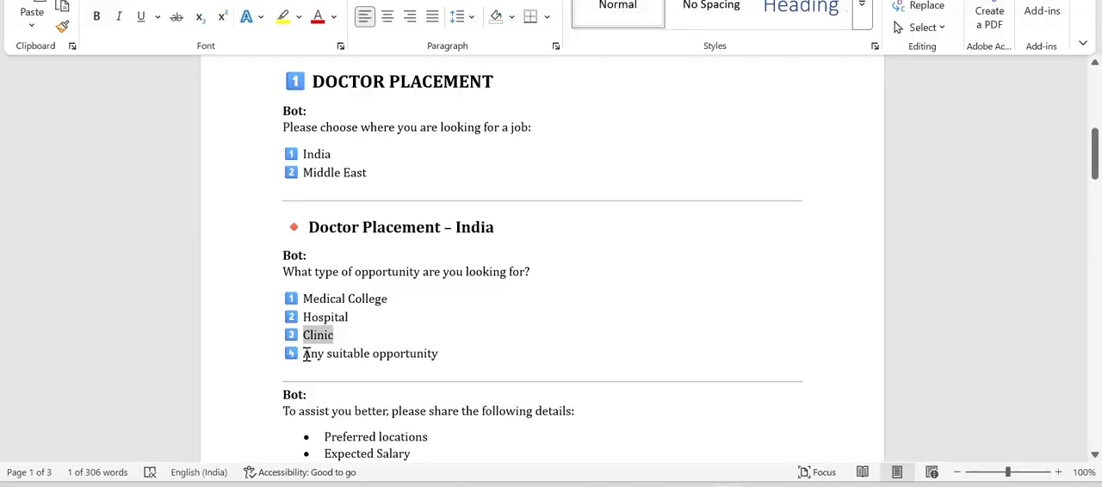
drag(304, 354, 416, 360)
key(ctrl+c)
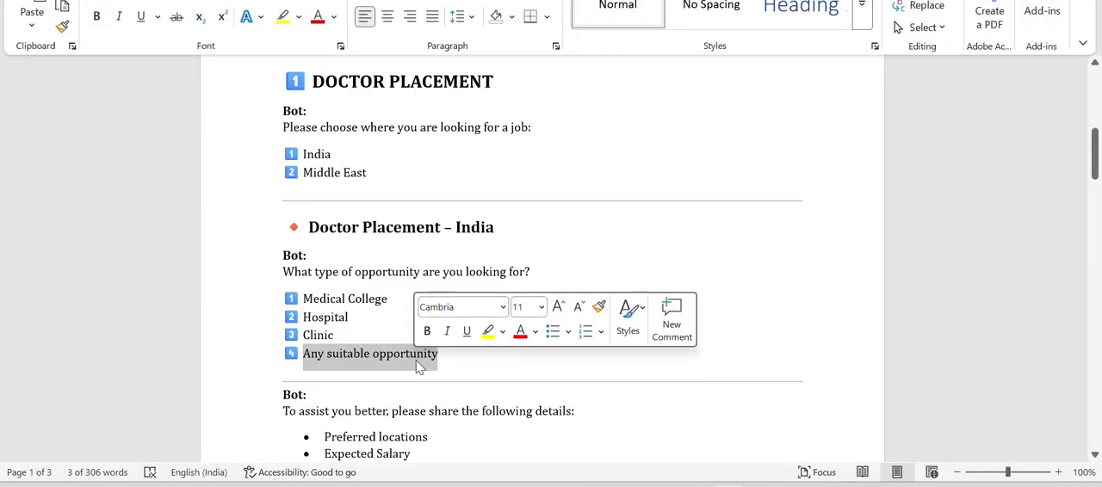
key(alt+Tab)
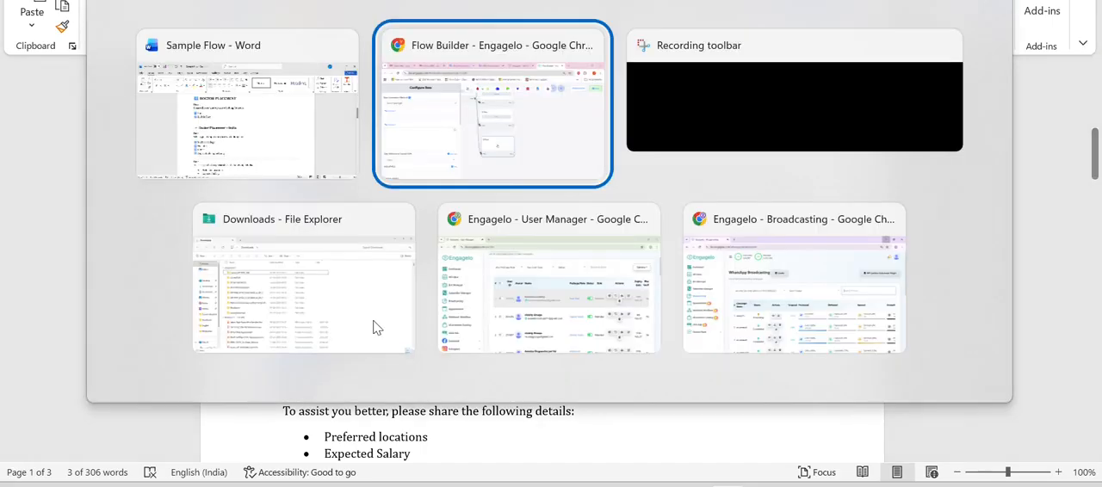
click(136, 176)
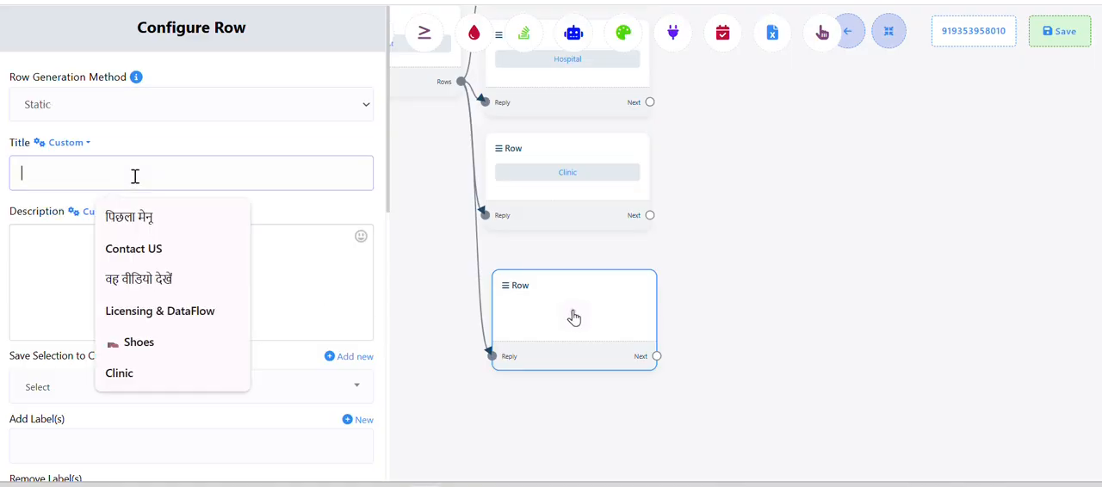
key(ctrl+v)
scroll(136, 198, down, 8)
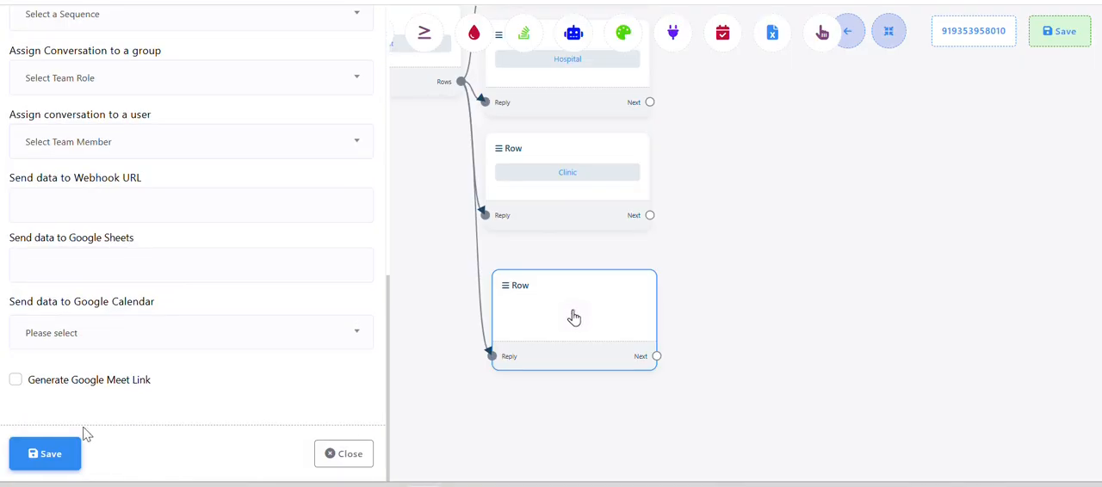
click(53, 453)
Check in the Word document which bot message and details follow the India opportunity options
scroll(321, 365, down, 3)
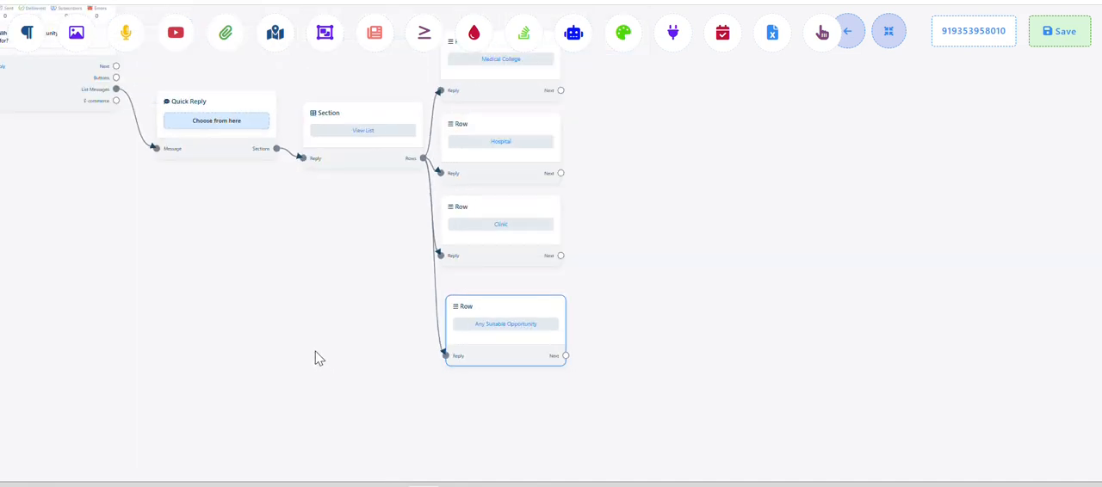
drag(318, 358, 268, 396)
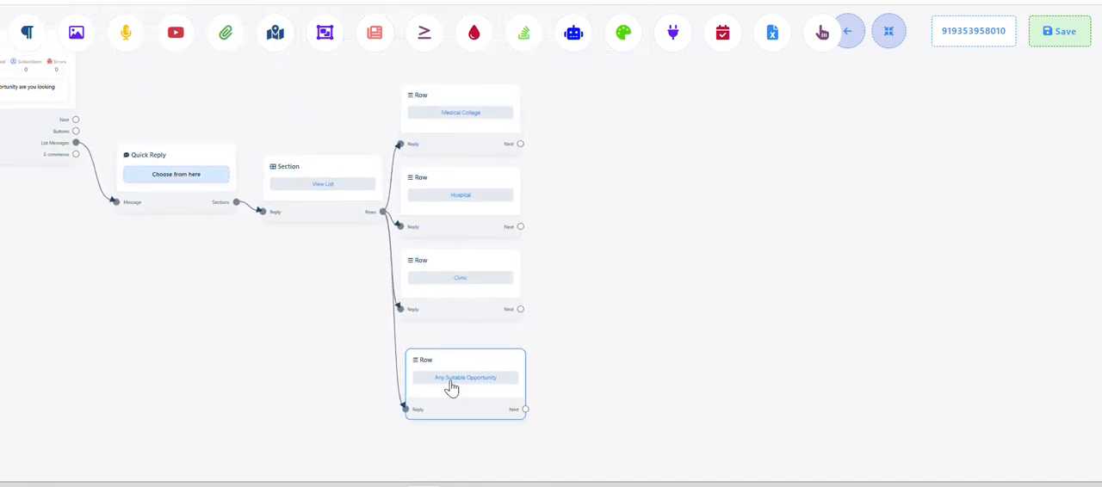
key(alt+Tab)
scroll(453, 357, down, 3)
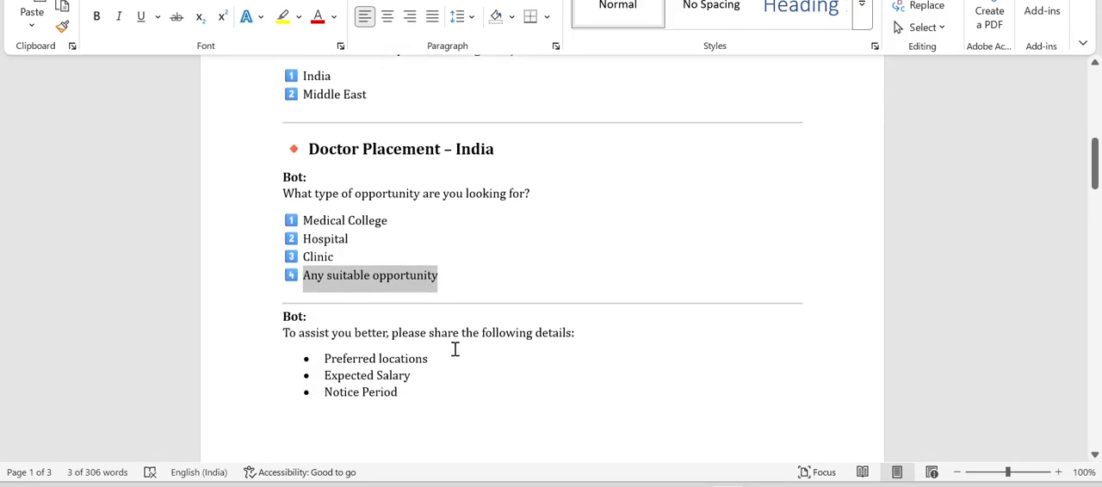
scroll(456, 349, down, 1)
key(alt+Tab)
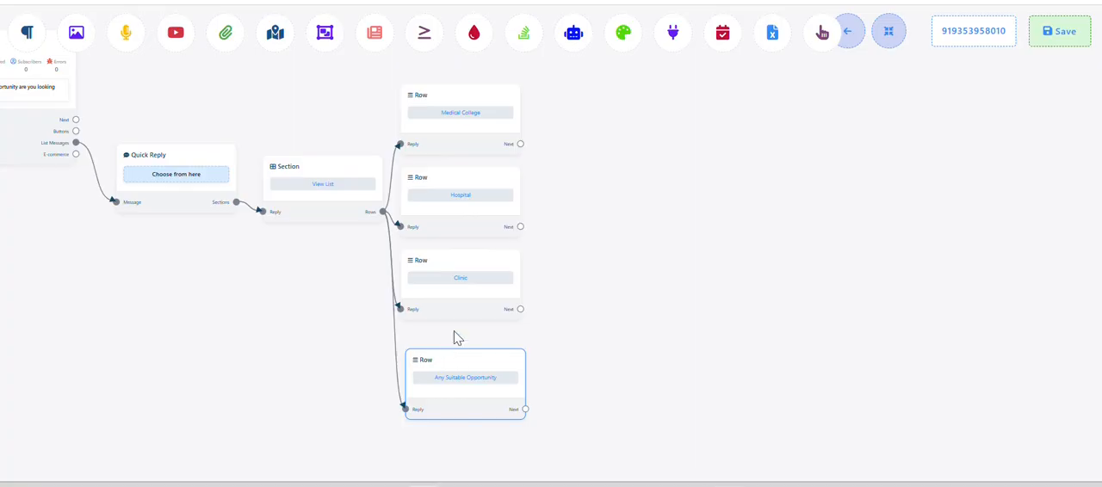
key(alt+Tab)
scroll(534, 313, down, 5)
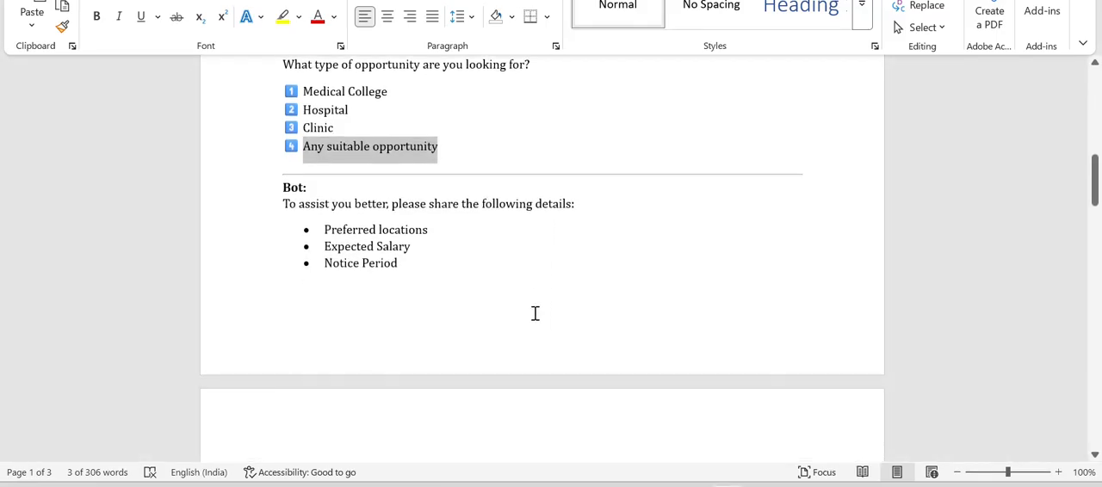
key(alt+Tab)
Add a Text block connected to the Medical College row's Next output and place it beside that row
drag(609, 226, 573, 302)
scroll(578, 265, up, 4)
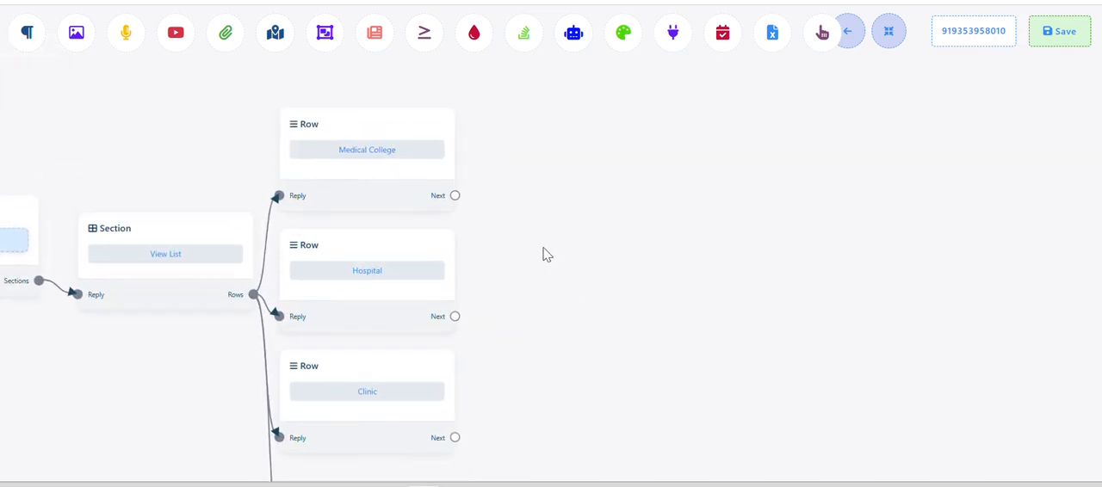
key(alt+Tab)
key(alt+Tab)
drag(529, 253, 601, 246)
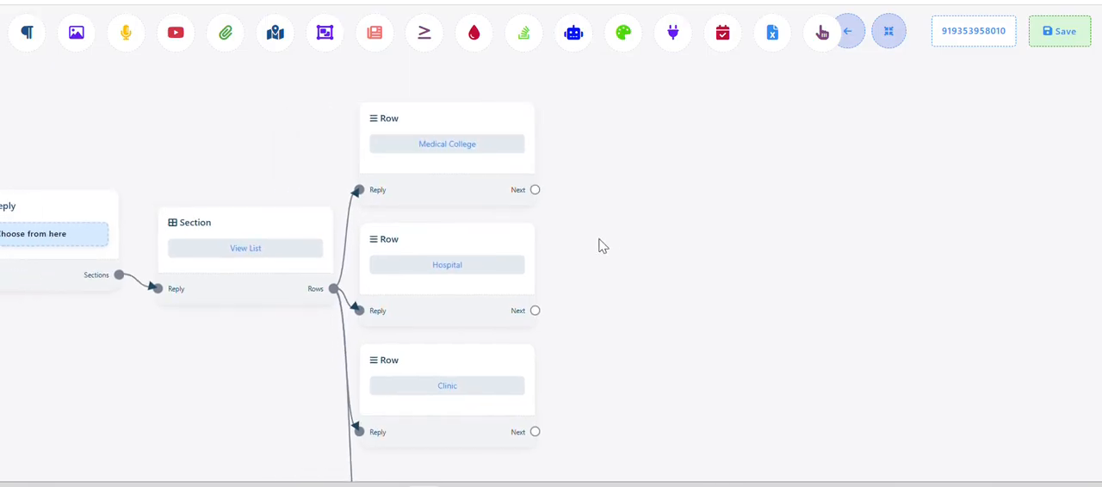
drag(536, 193, 584, 136)
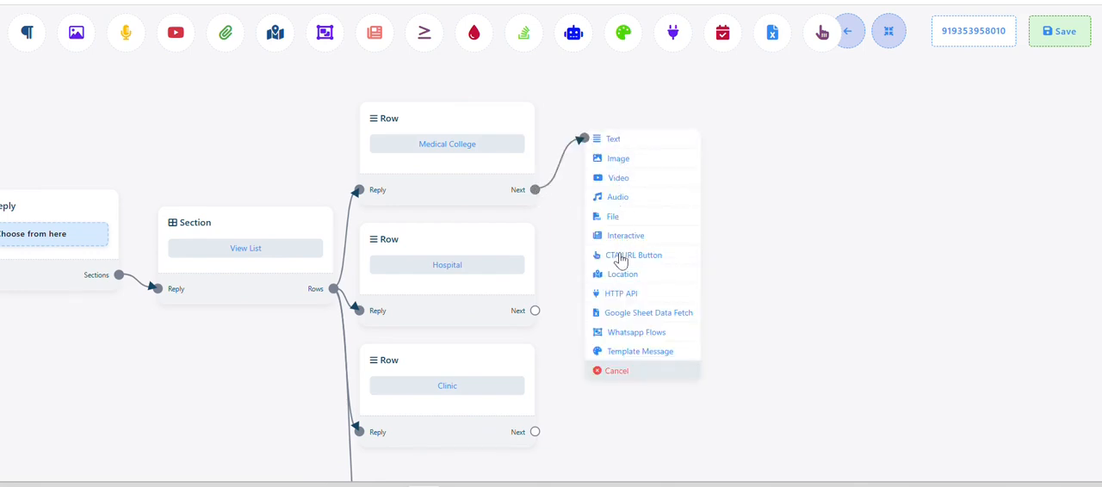
click(642, 140)
drag(727, 227, 694, 182)
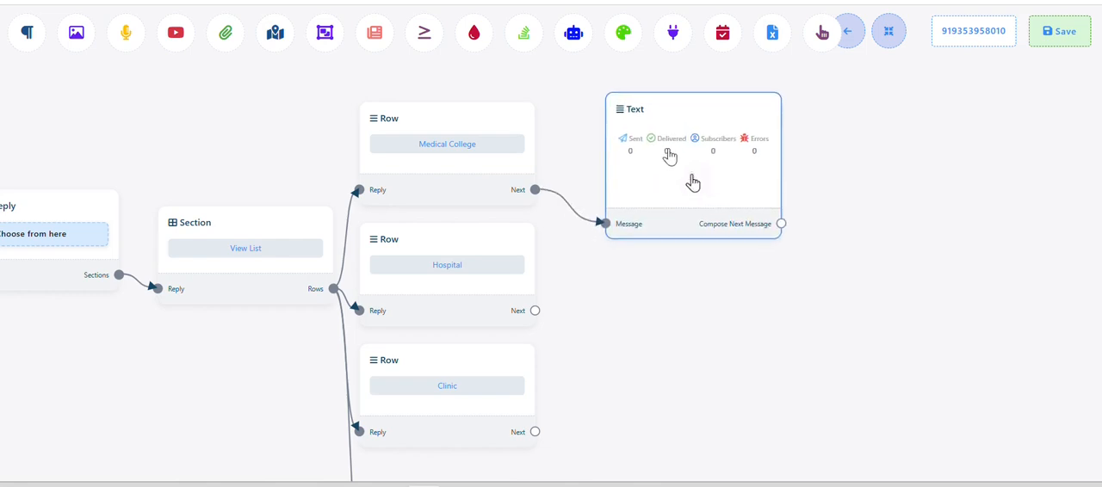
Look through the remaining bot messages in the Word document for the Text block's reply, closing the block's settings without saving
double_click(692, 181)
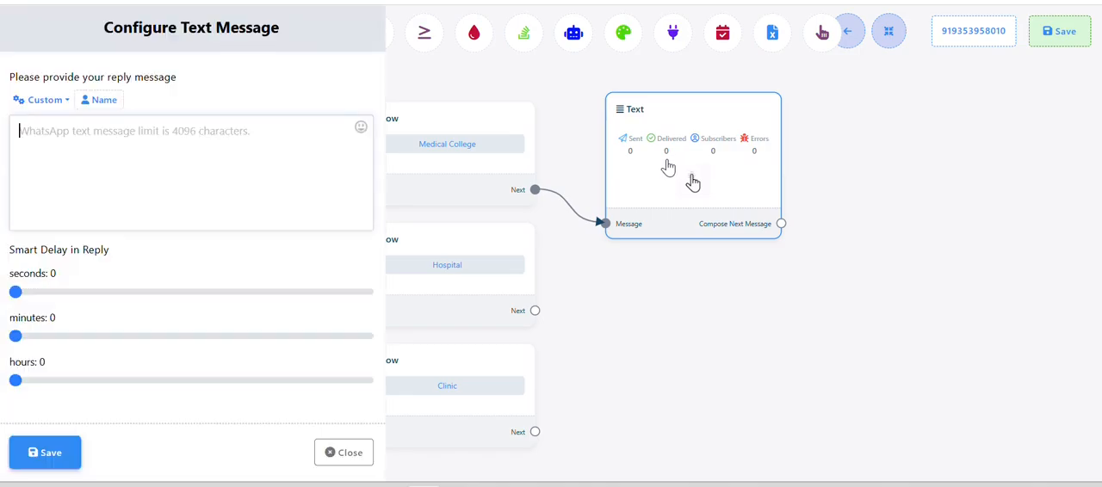
key(alt+Tab)
scroll(118, 163, down, 10)
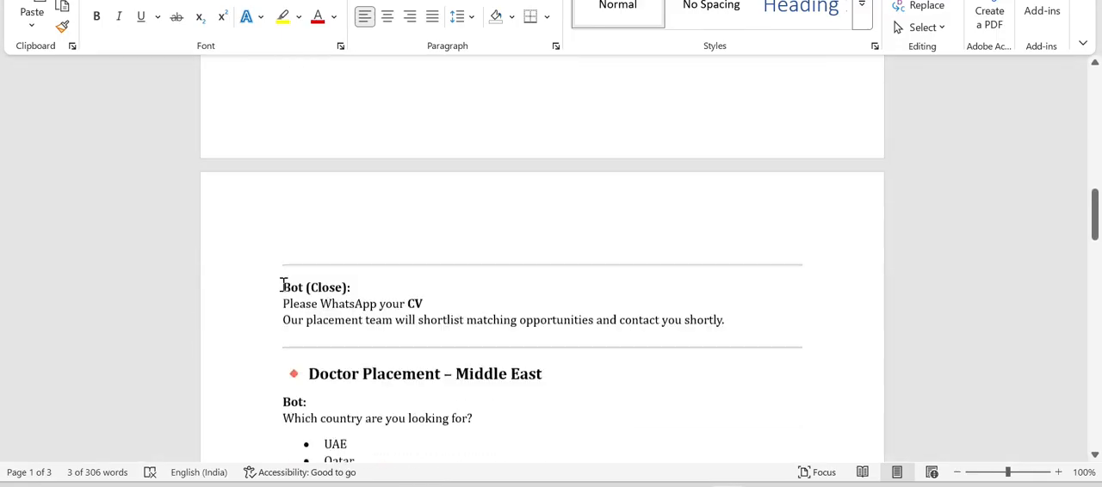
scroll(342, 161, down, 8)
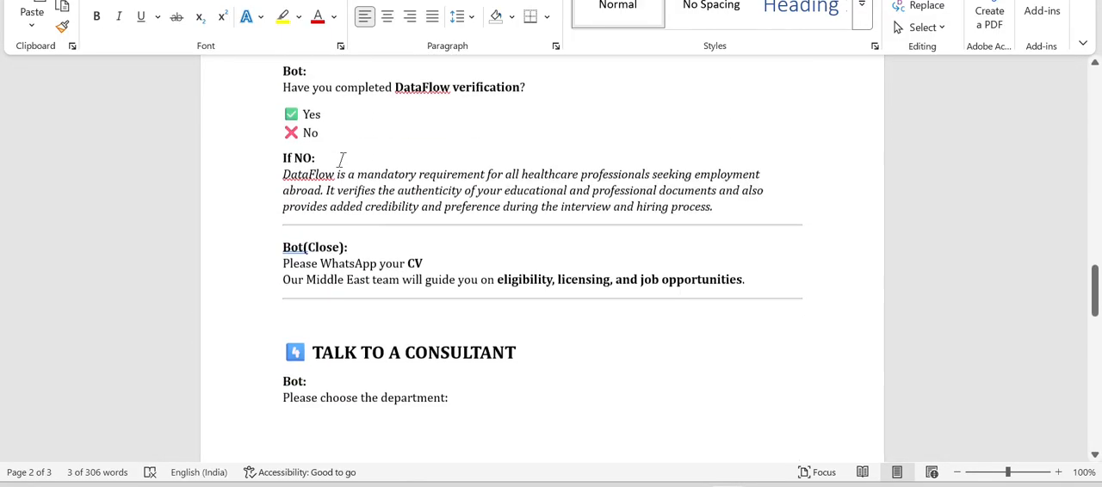
scroll(342, 161, down, 6)
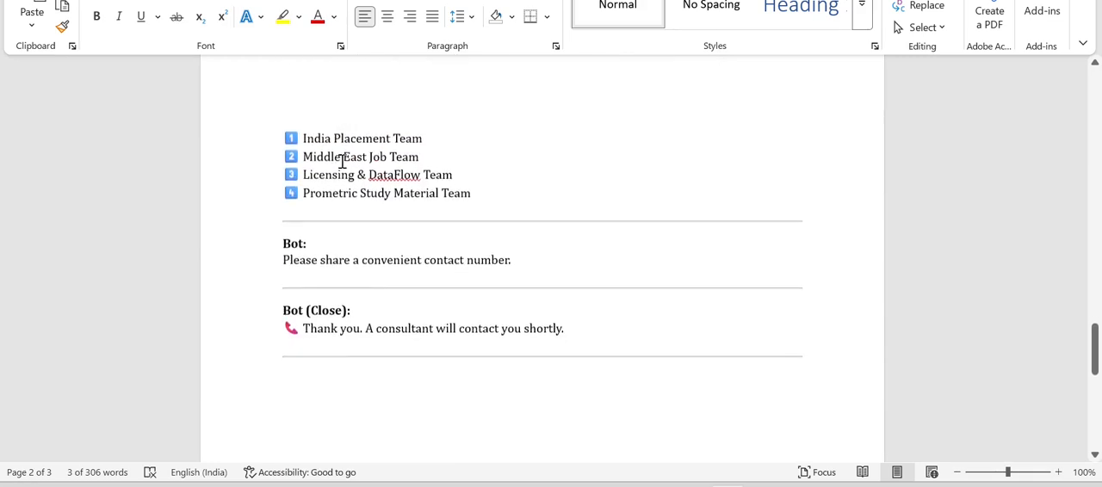
scroll(342, 161, up, 5)
scroll(342, 161, up, 16)
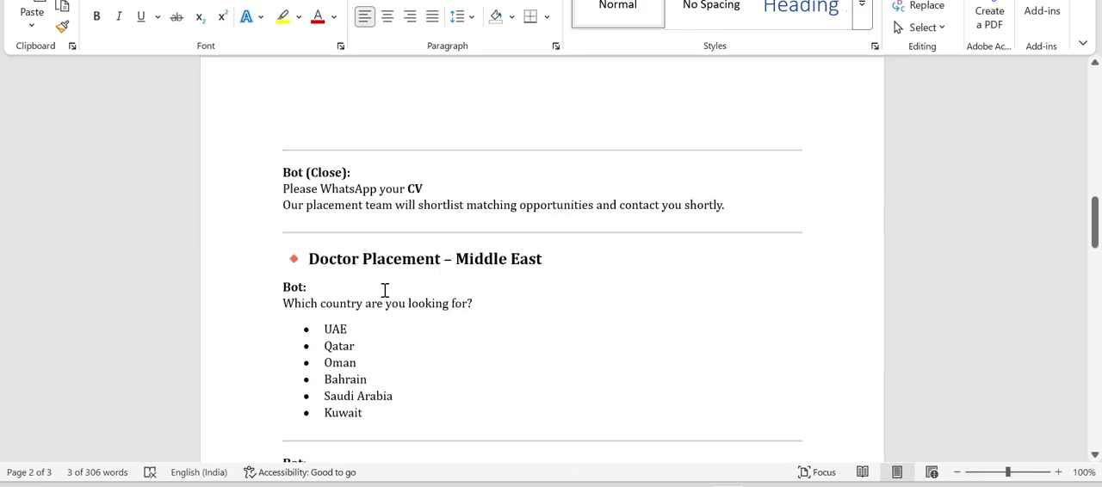
drag(307, 328, 370, 382)
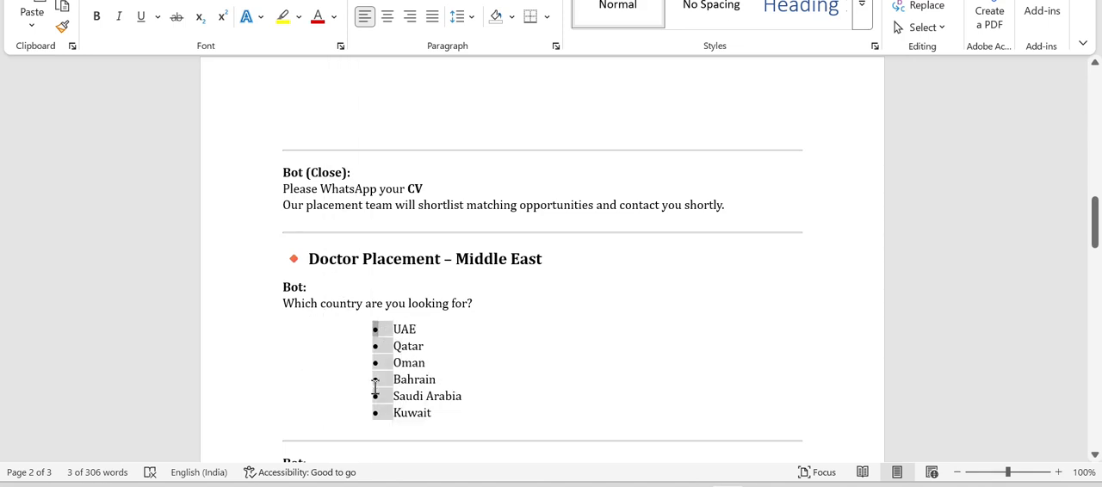
click(470, 340)
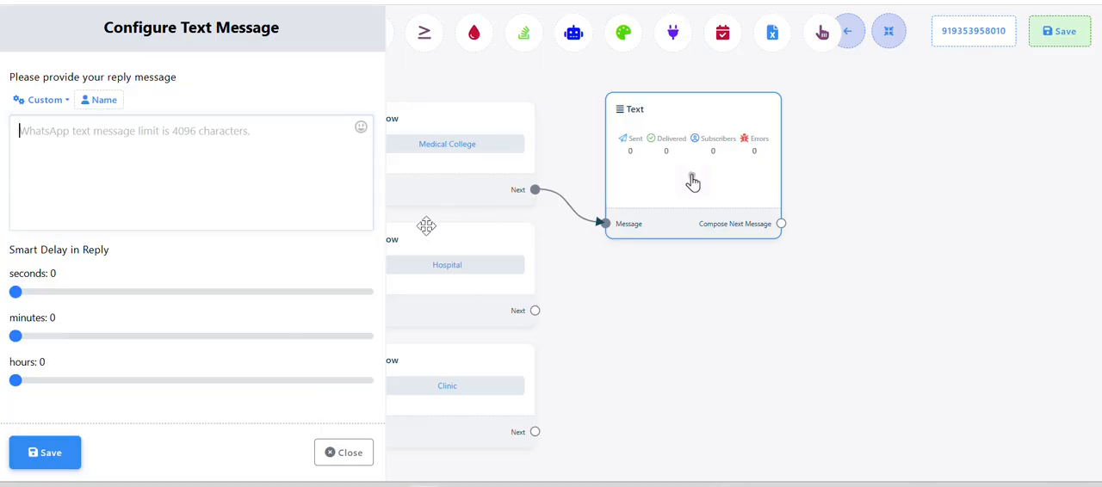
click(328, 457)
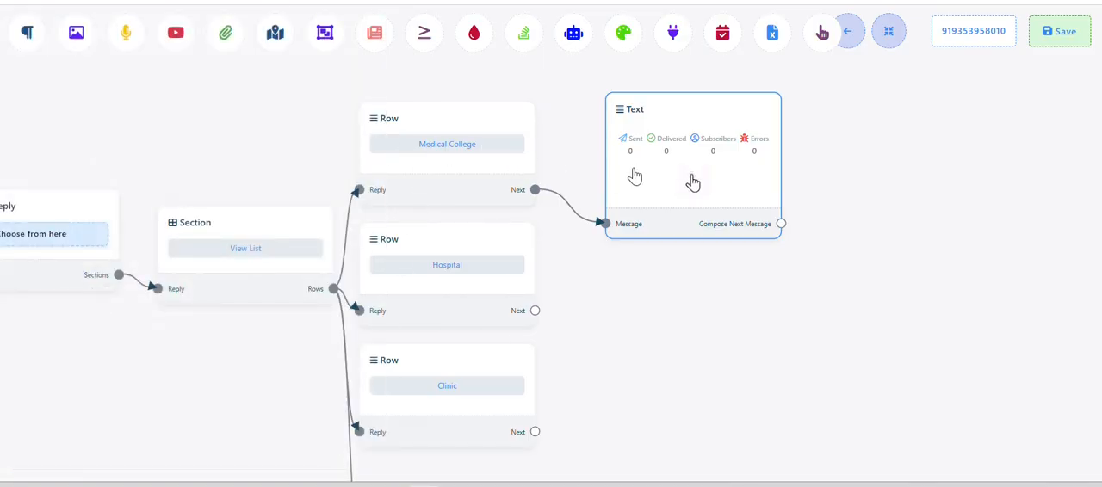
Set the Medical College Text block's reply message to "Thank you" and save it
click(694, 183)
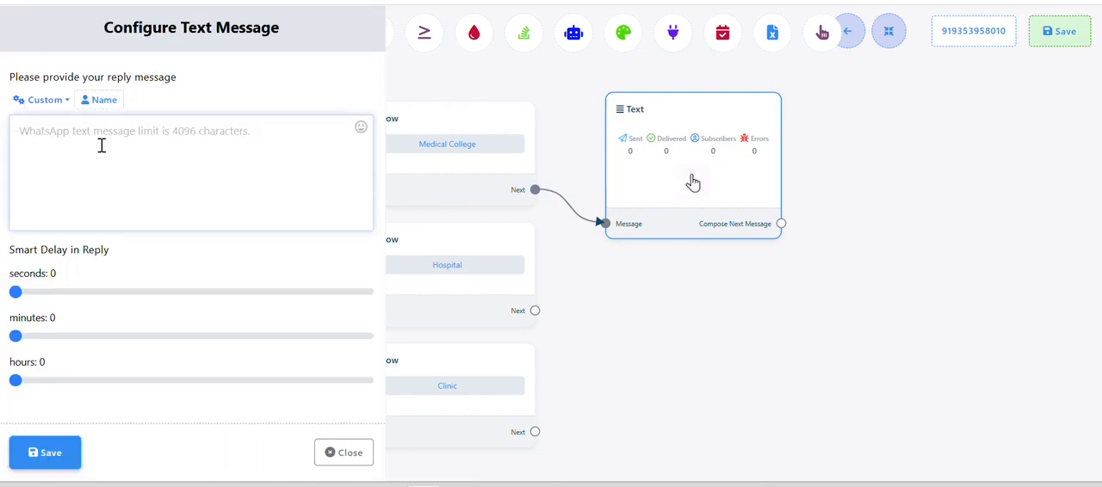
text(Thank you)
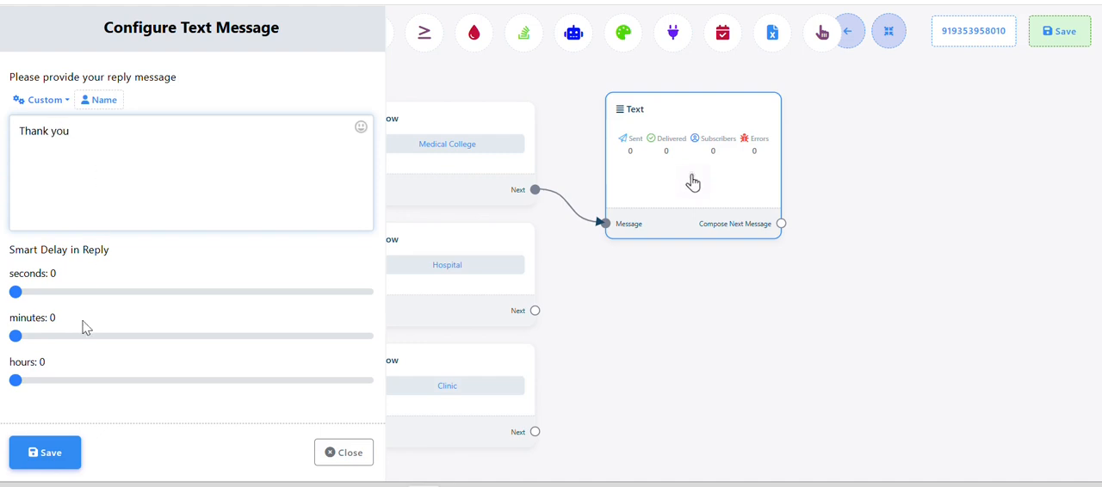
click(45, 452)
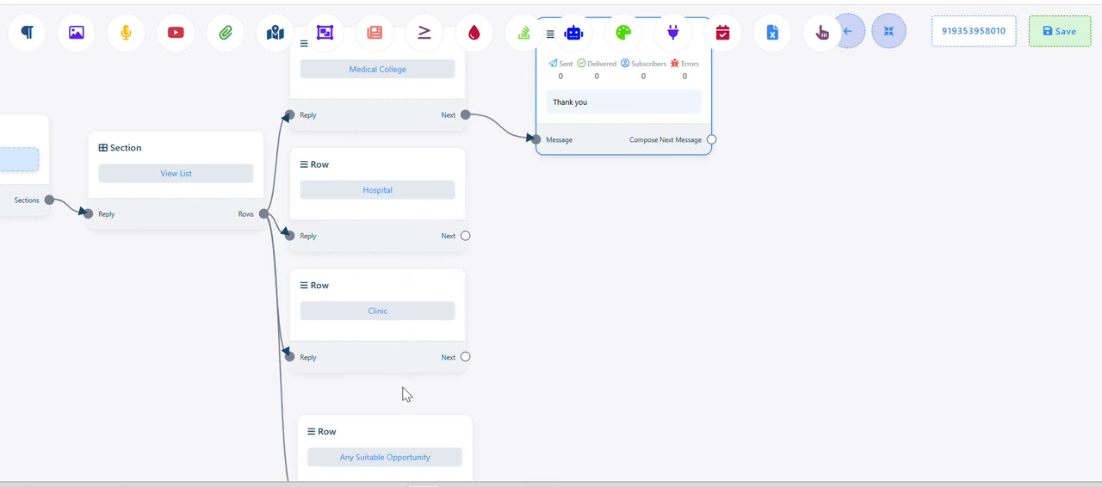
Clone the "Thank you" Text block and connect the Hospital row's Next output to the copy
drag(568, 325, 559, 279)
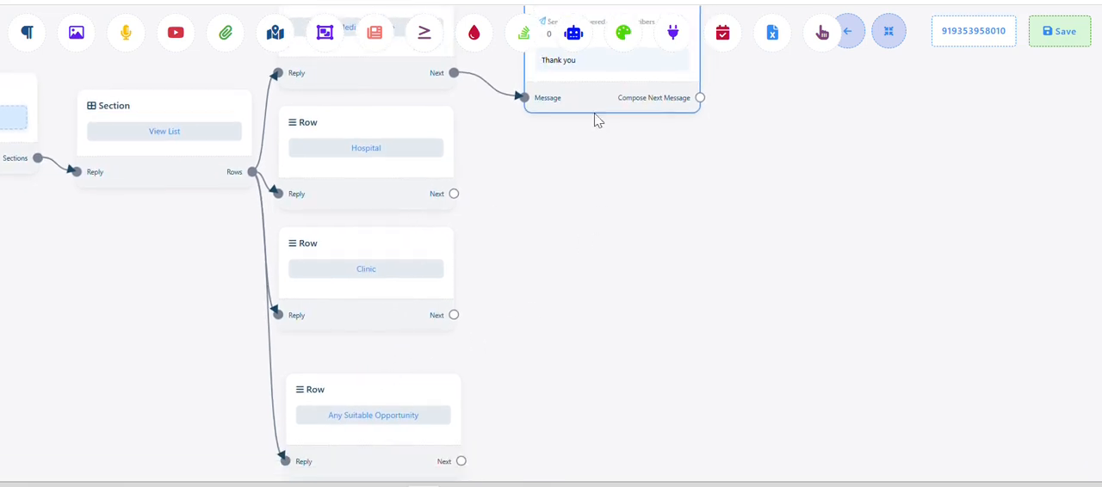
right_click(594, 99)
click(611, 124)
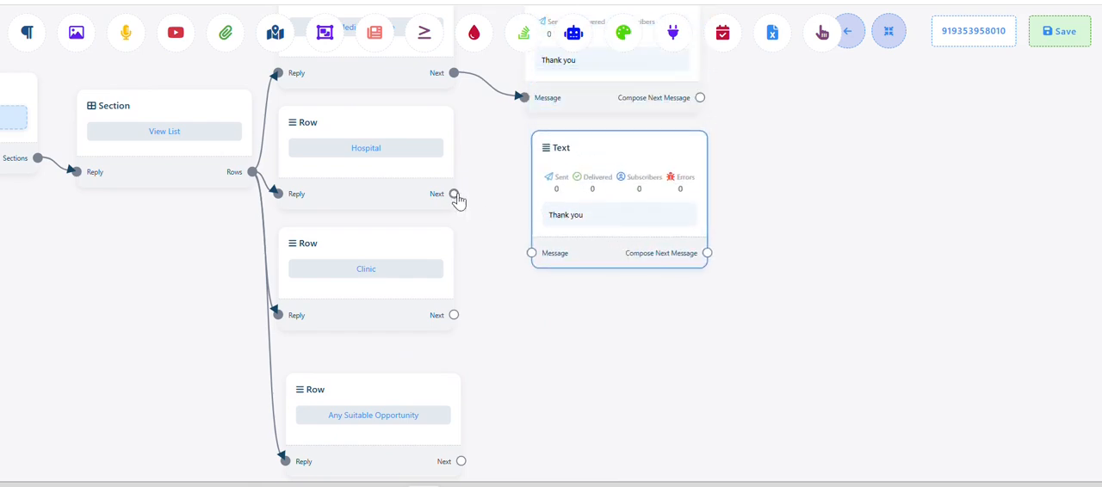
drag(455, 197, 529, 254)
drag(568, 327, 551, 223)
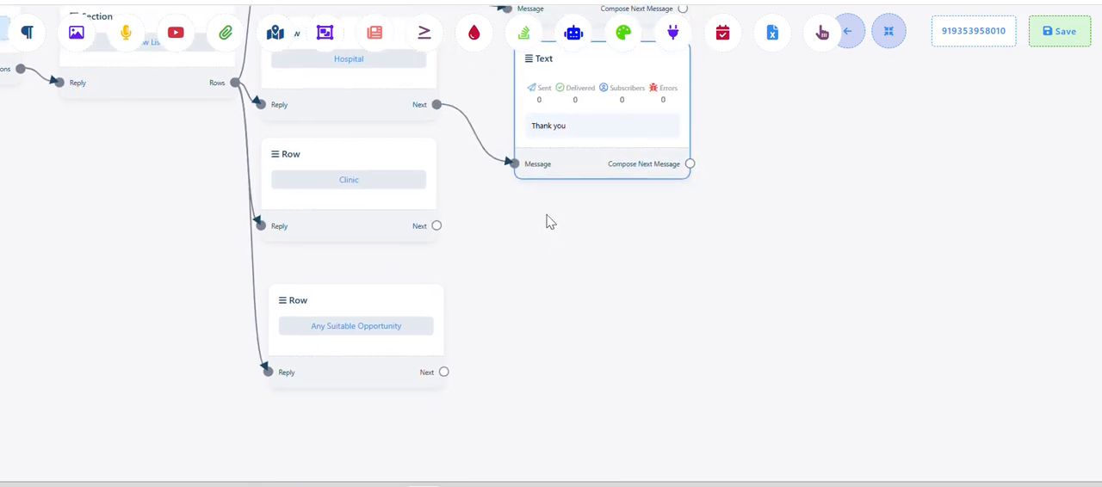
Clone the "Thank you" Text block, place the copy below it, and connect the Clinic row's Next output to it
right_click(590, 155)
click(613, 183)
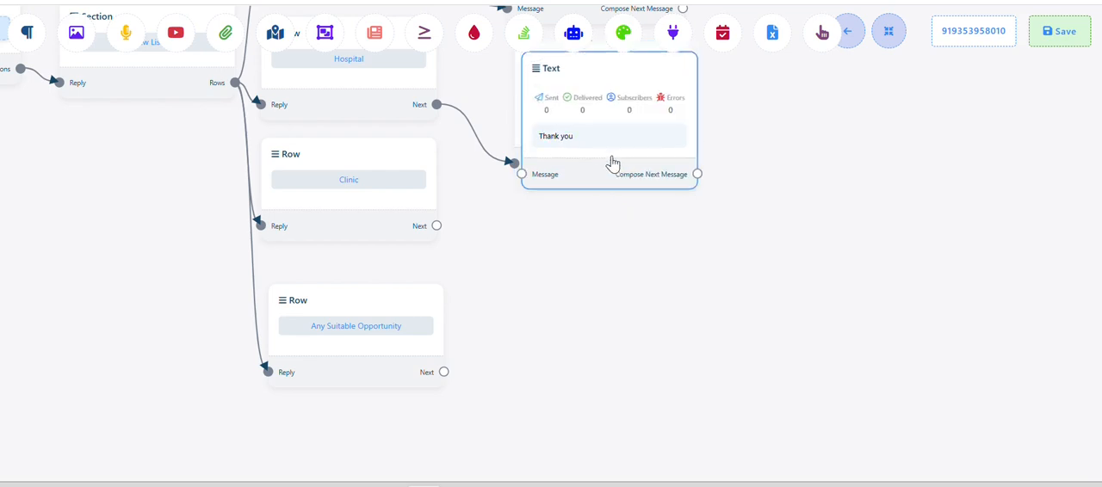
drag(612, 160, 617, 297)
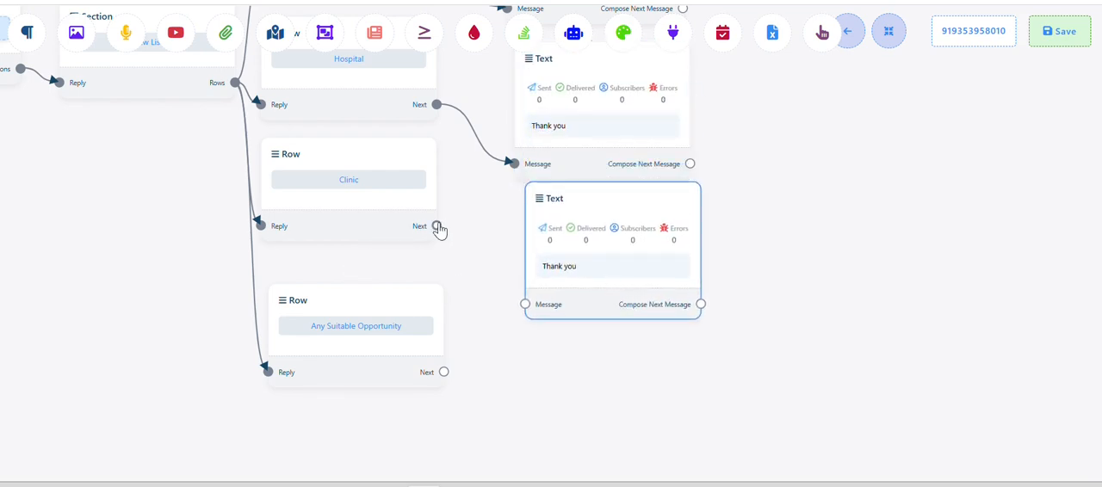
drag(437, 227, 526, 305)
scroll(603, 269, down, 1)
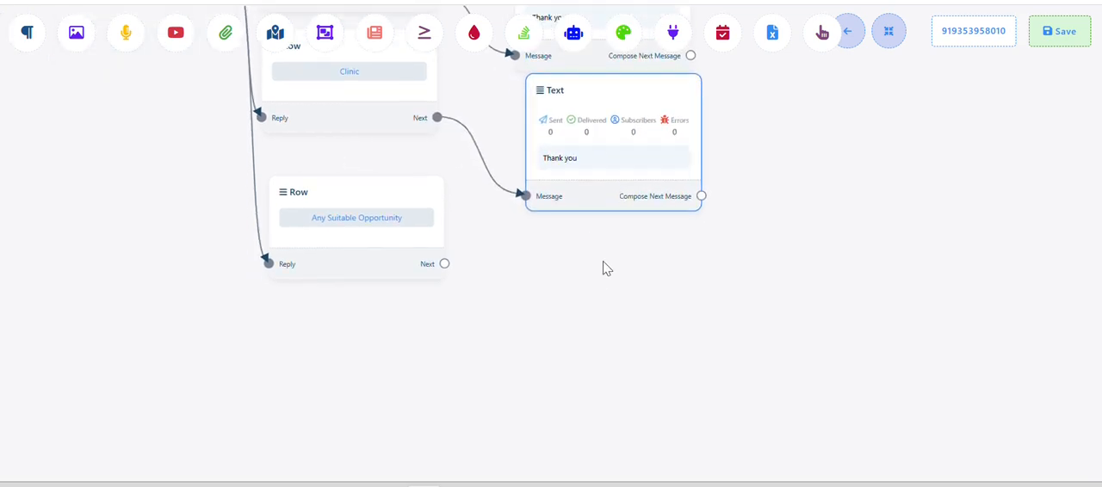
Clone another "Thank you" Text block below the last one and connect the Any Suitable Opportunity row's Next output to it
right_click(615, 162)
click(641, 205)
mouse_move(640, 205)
mouse_down()
mouse_move(633, 202)
mouse_move(631, 285)
mouse_up()
drag(444, 264, 535, 312)
scroll(508, 315, down, 4)
drag(84, 259, 442, 374)
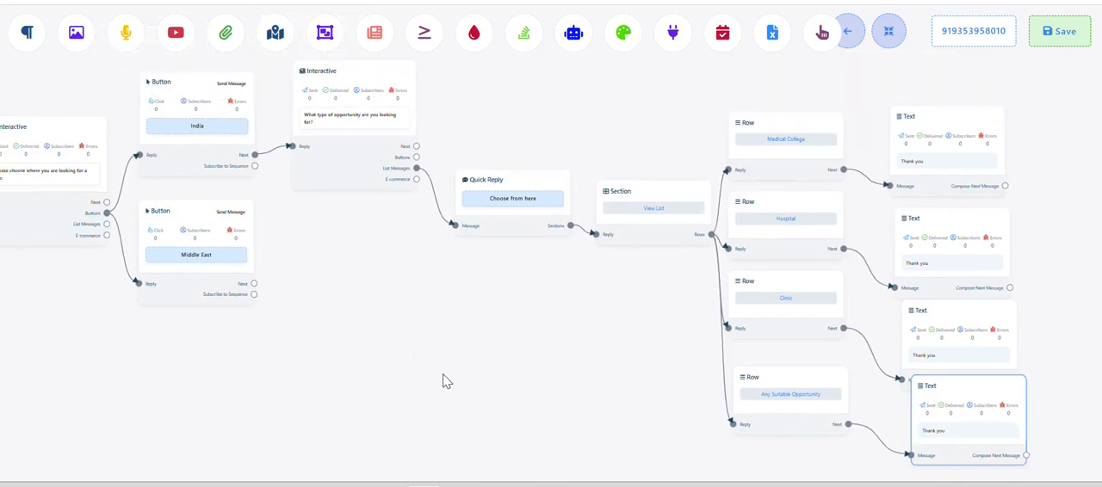
Copy the question "Which country are you looking for?" from the Doctor Placement – Middle East section of the Word document, returning to the flow builder
scroll(328, 283, up, 3)
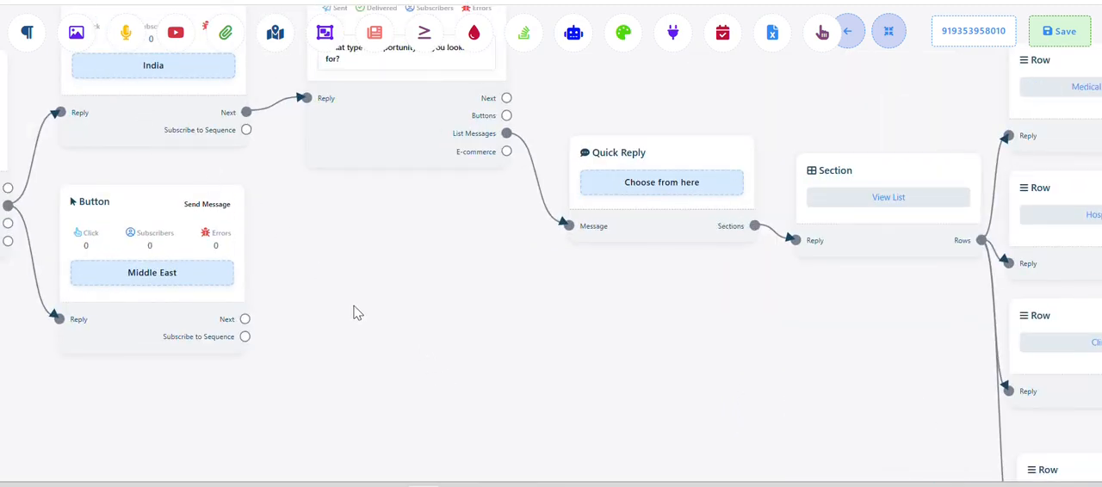
scroll(357, 313, up, 2)
key(alt+Tab)
scroll(409, 291, up, 3)
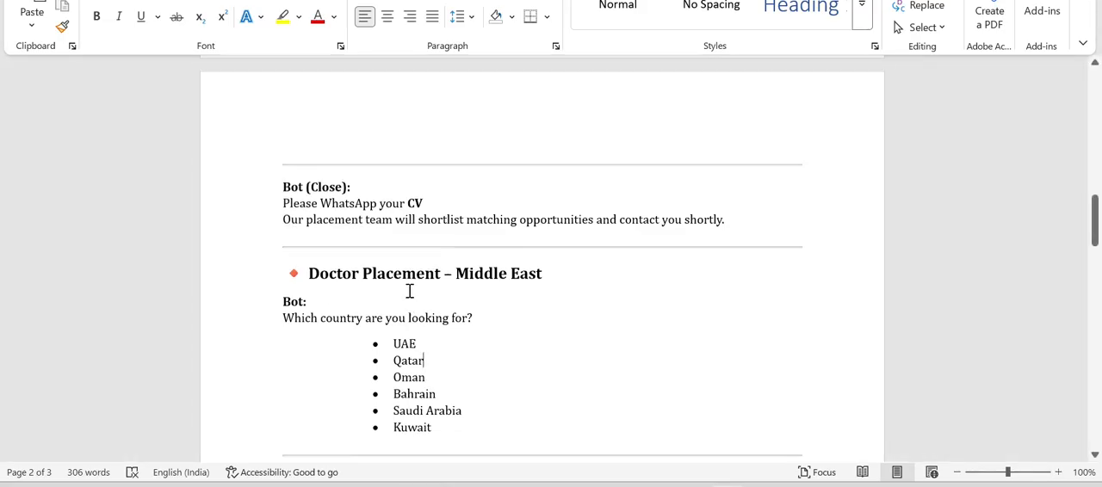
scroll(409, 291, down, 3)
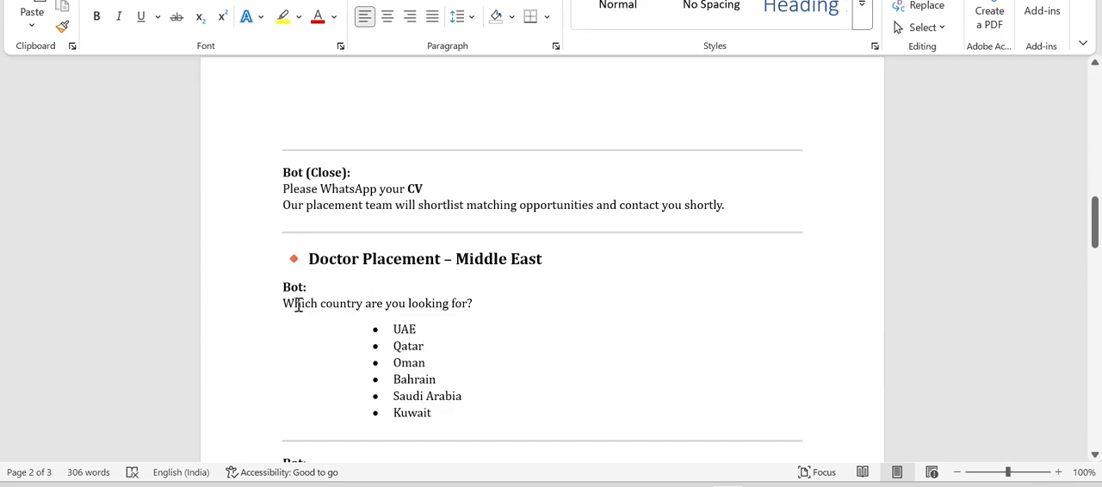
drag(285, 303, 489, 315)
key(ctrl+c)
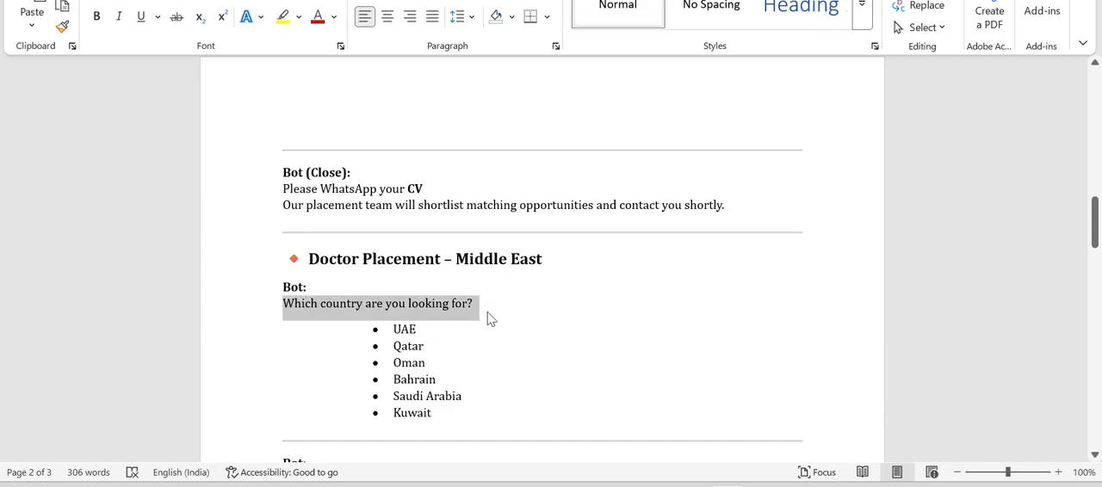
key(alt+Tab)
scroll(369, 315, up, 2)
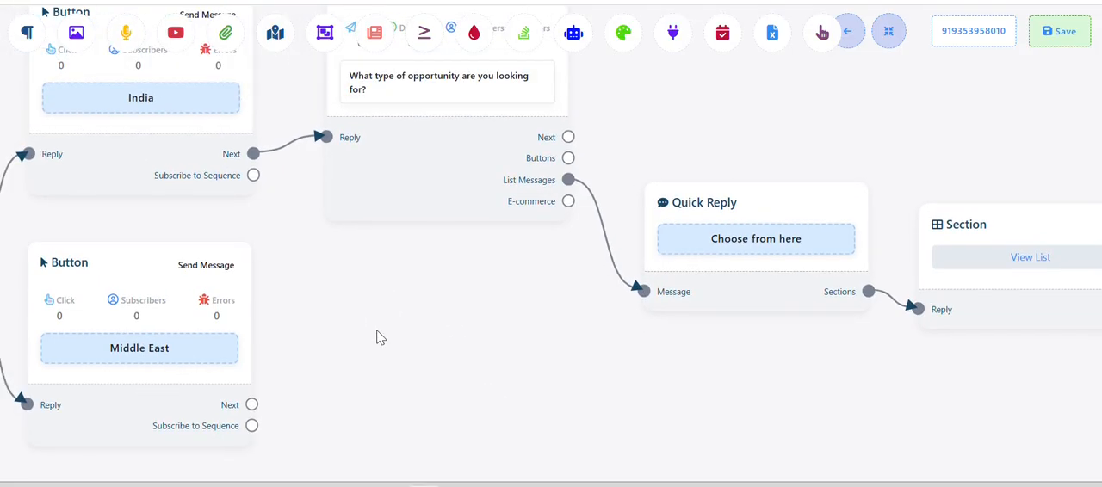
key(alt+Tab)
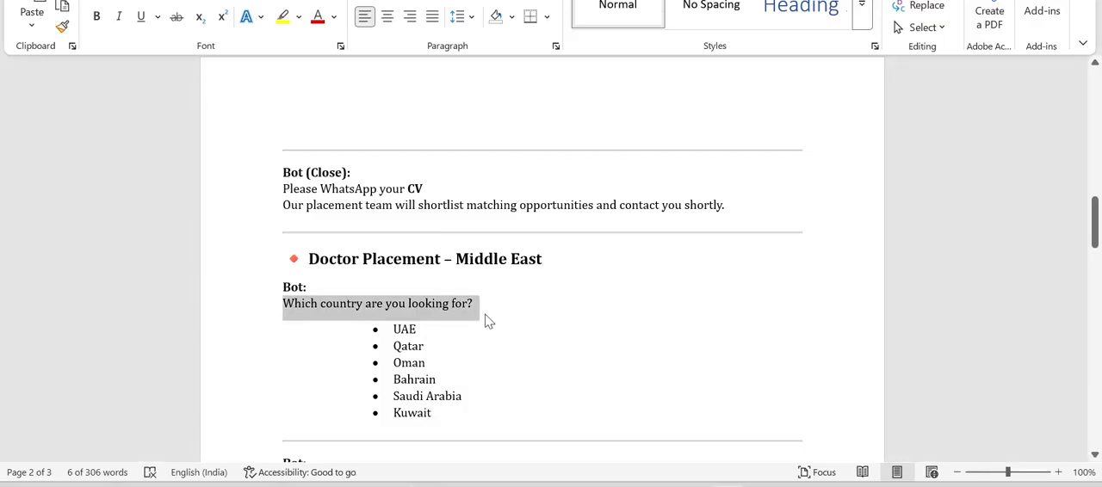
key(alt+Tab)
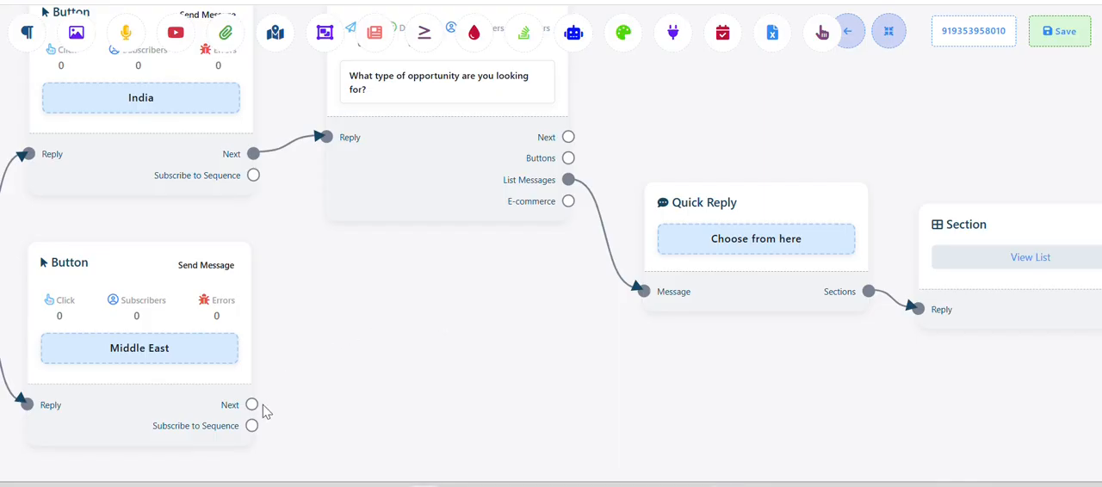
Add an Interactive block connected to the Middle East button's Next output and place it beside that button
drag(255, 412, 371, 330)
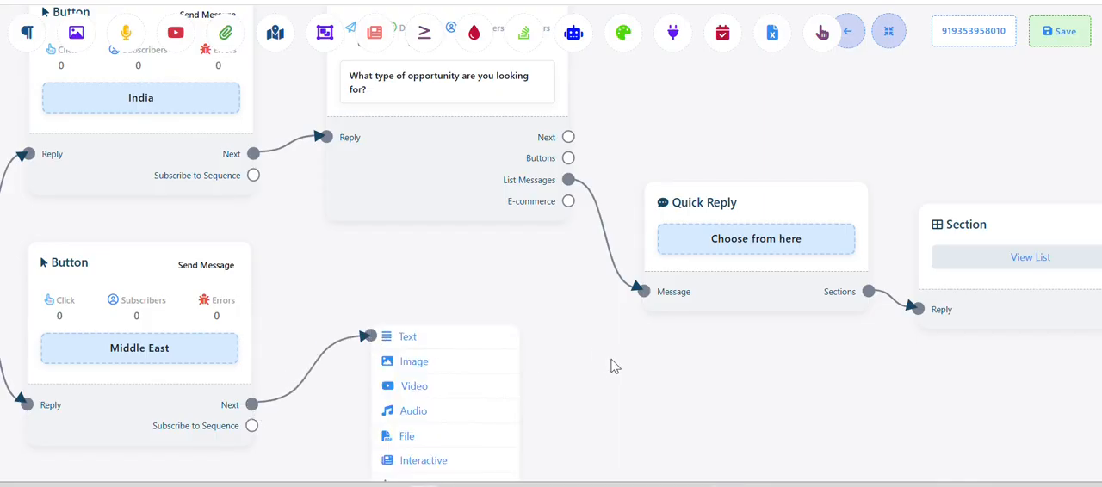
click(439, 344)
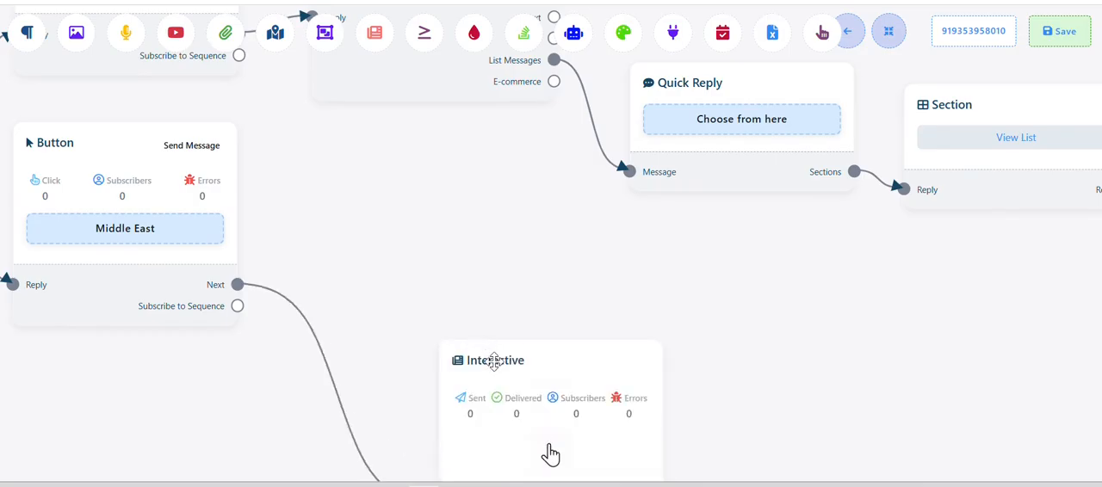
key(alt+Tab)
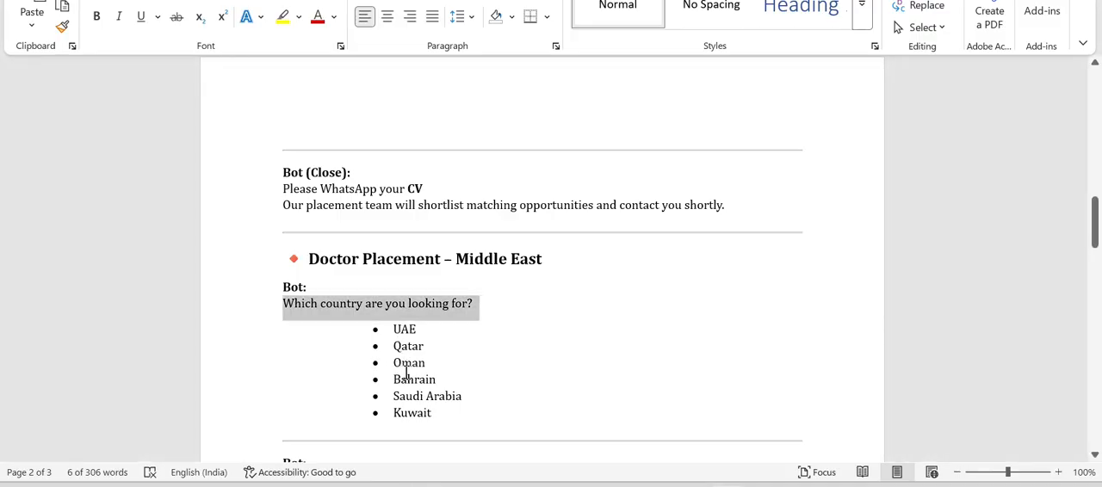
key(alt+Tab)
drag(552, 453, 480, 301)
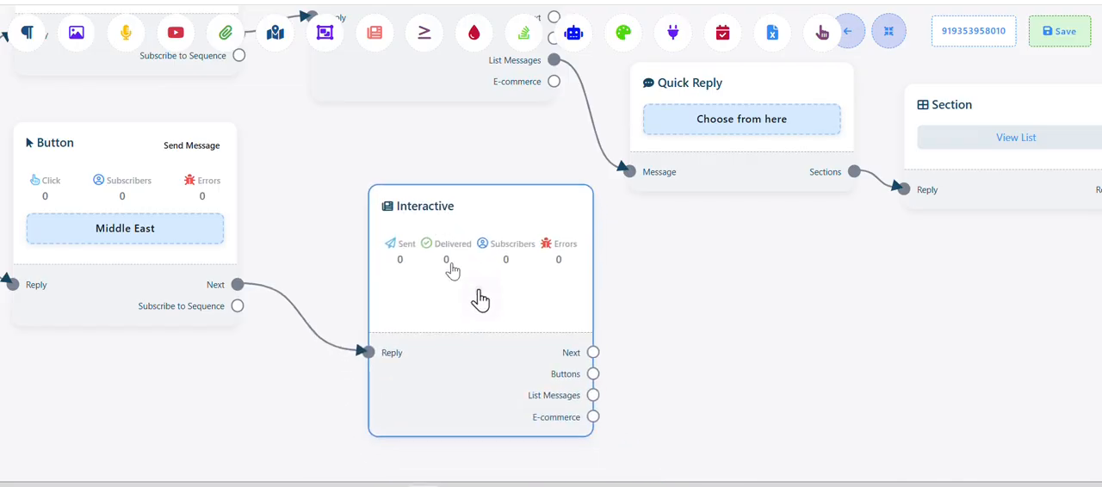
Set the new Interactive block's message body to "Which country are you looking for?" and save it
double_click(480, 301)
key(alt+Tab)
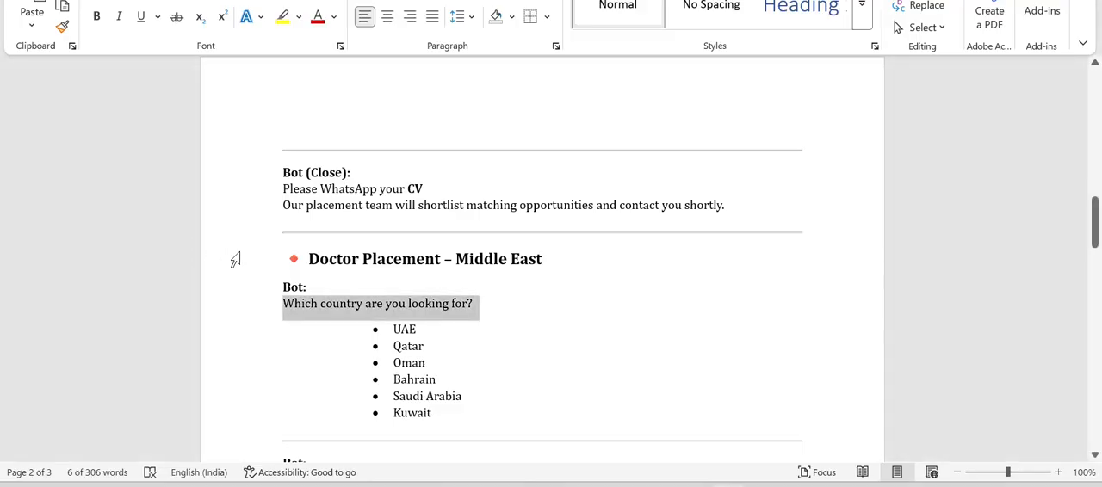
key(alt+Tab)
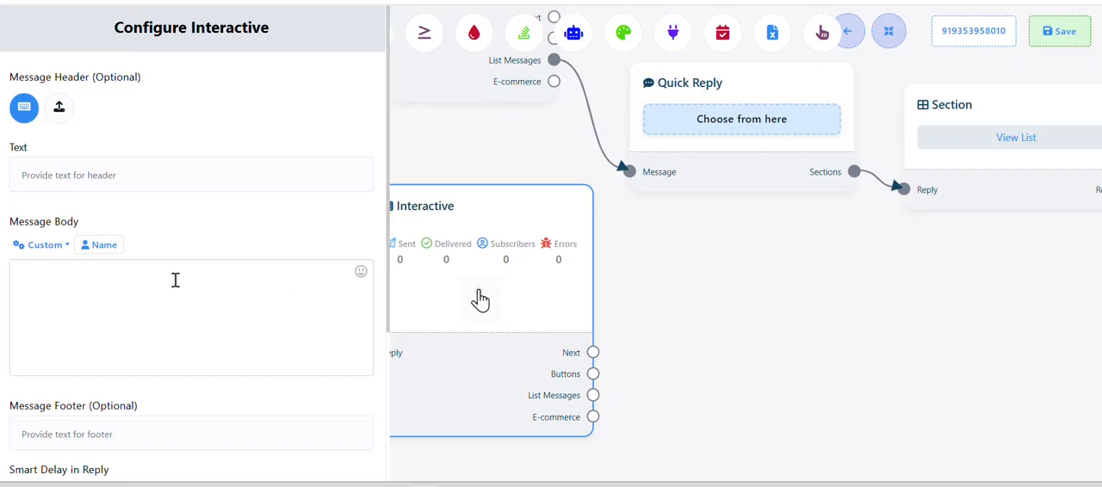
click(111, 279)
key(ctrl+v)
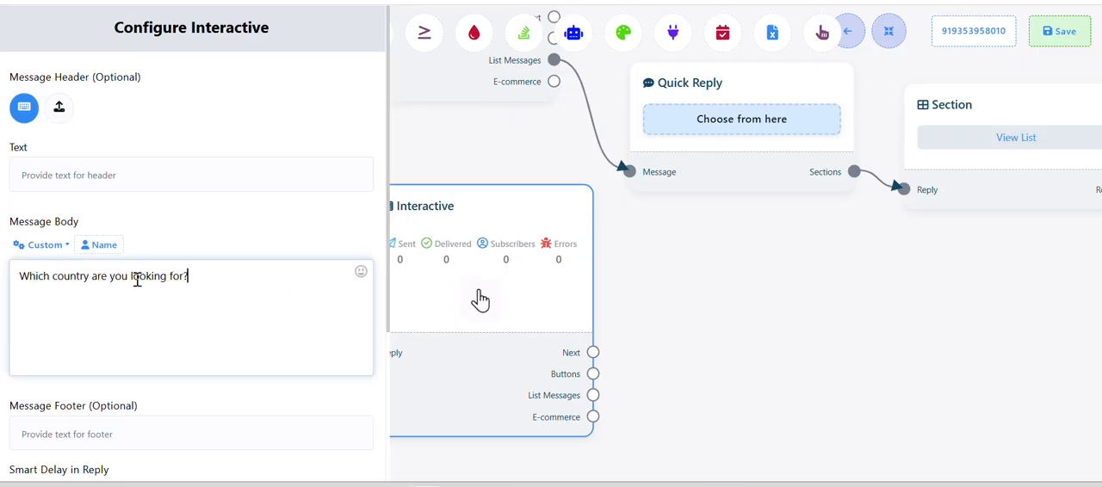
scroll(112, 369, down, 3)
click(46, 451)
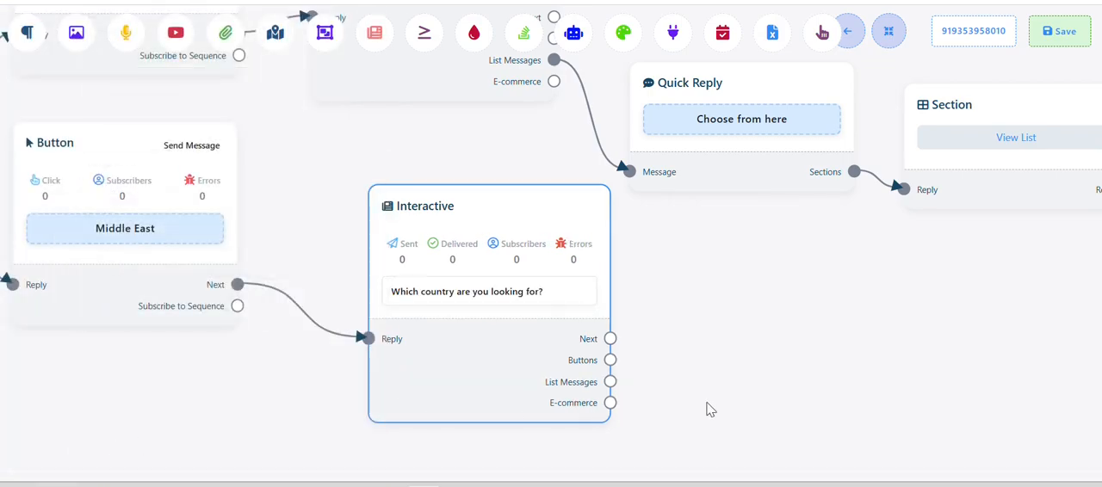
Add a list message to the country question by extending its List Messages output, generating a Quick Reply, Section and Rows
key(alt+Tab)
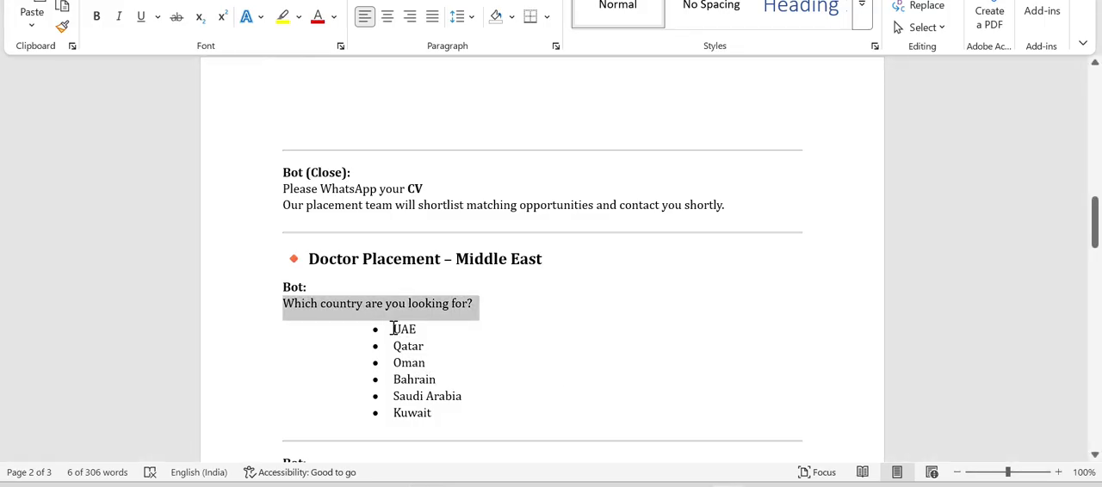
key(alt+Tab)
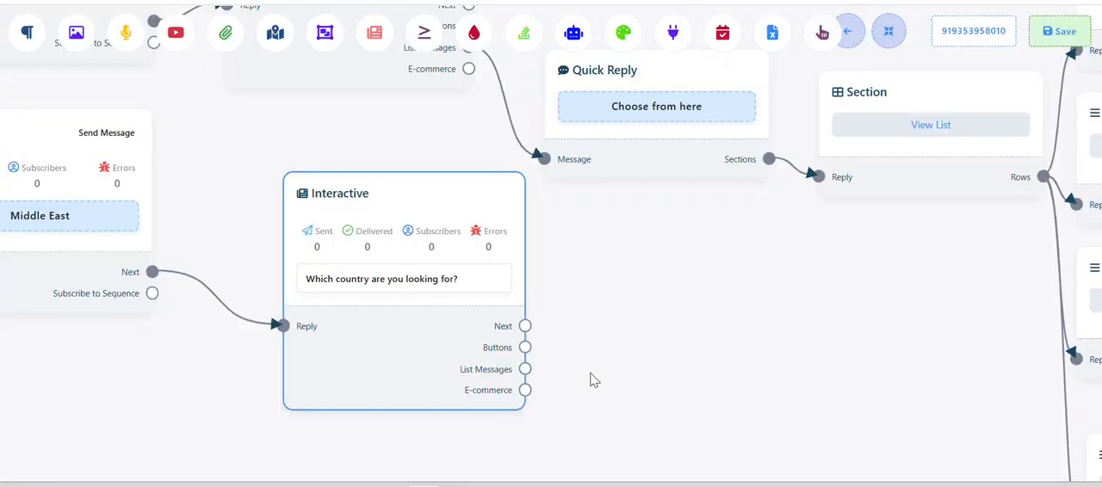
drag(592, 377, 541, 372)
drag(474, 364, 523, 372)
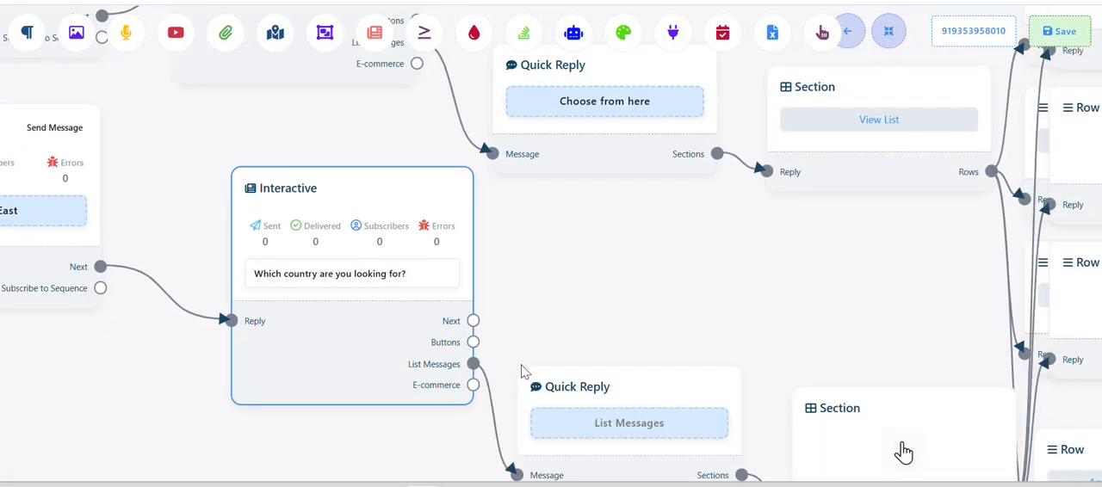
scroll(654, 321, down, 3)
drag(661, 315, 420, 239)
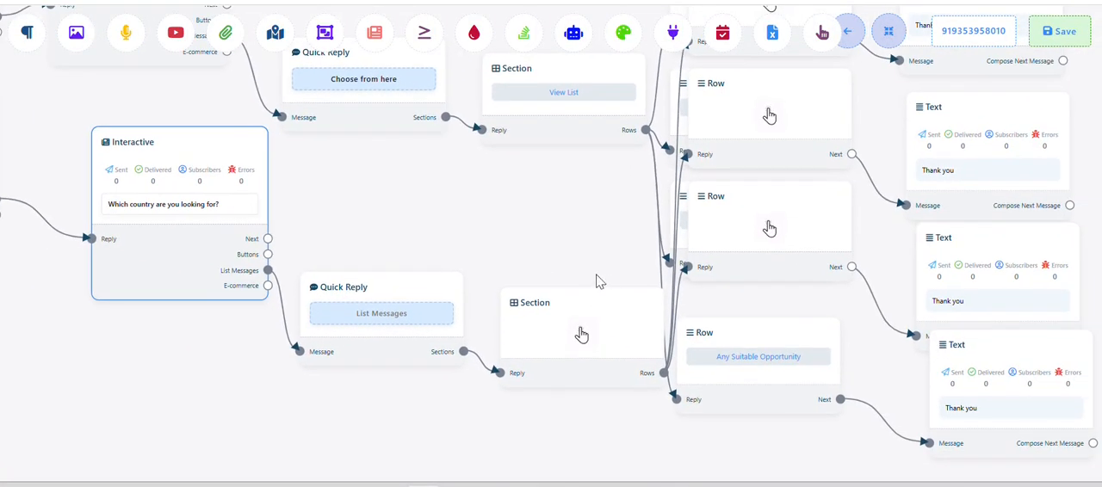
Set the new Quick Reply block's button name to "Choose from here" and save it
click(405, 317)
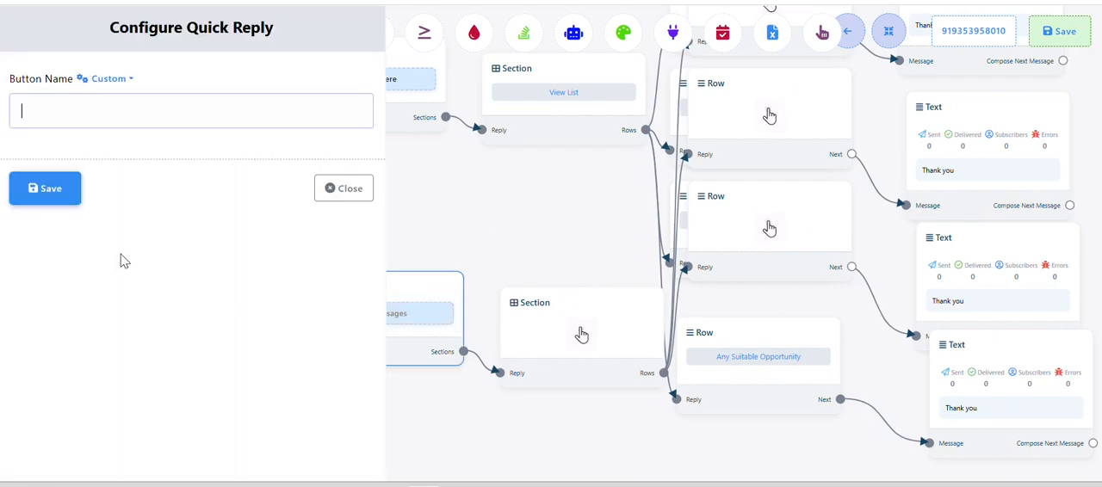
click(78, 103)
click(108, 153)
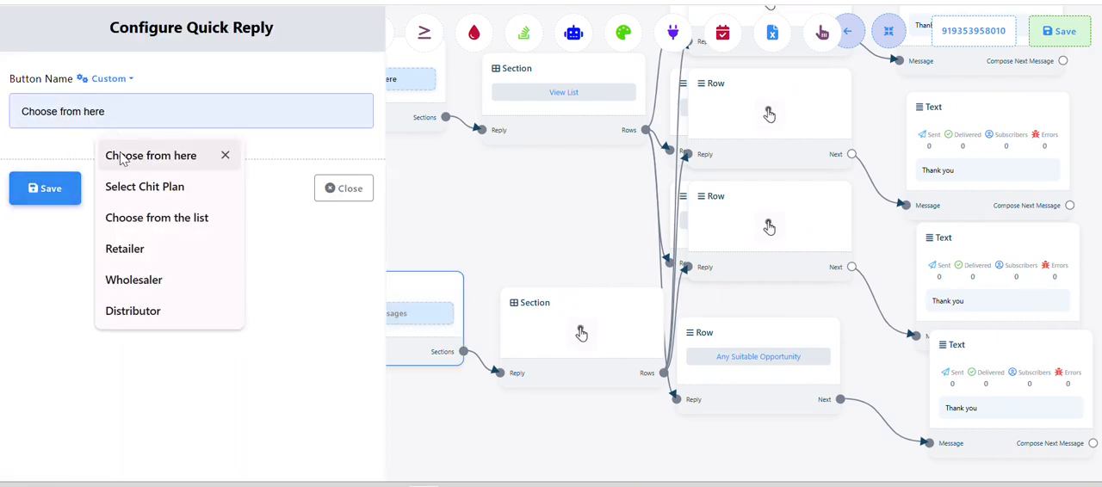
click(43, 188)
Set the new Section block's title to "View List" and save it
click(515, 360)
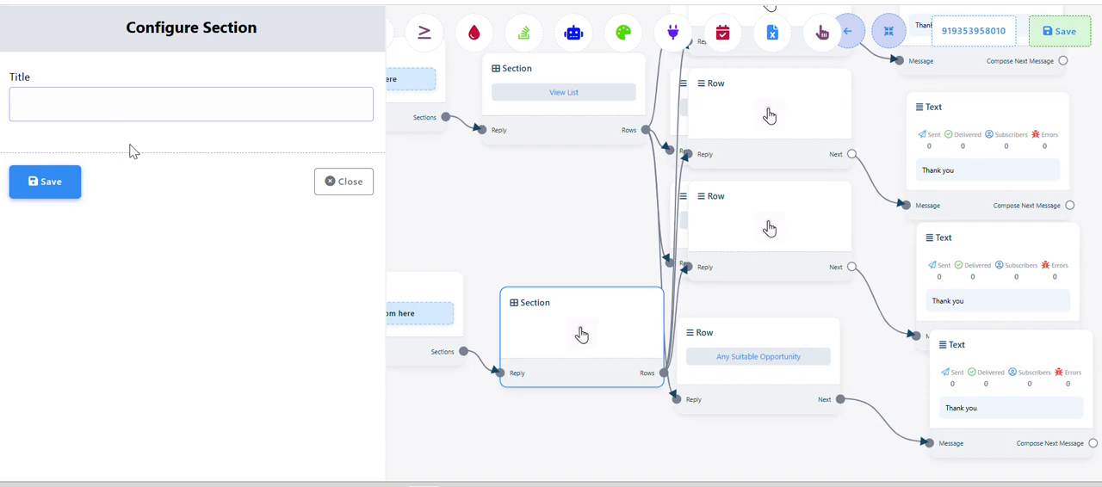
click(123, 110)
click(226, 152)
click(51, 176)
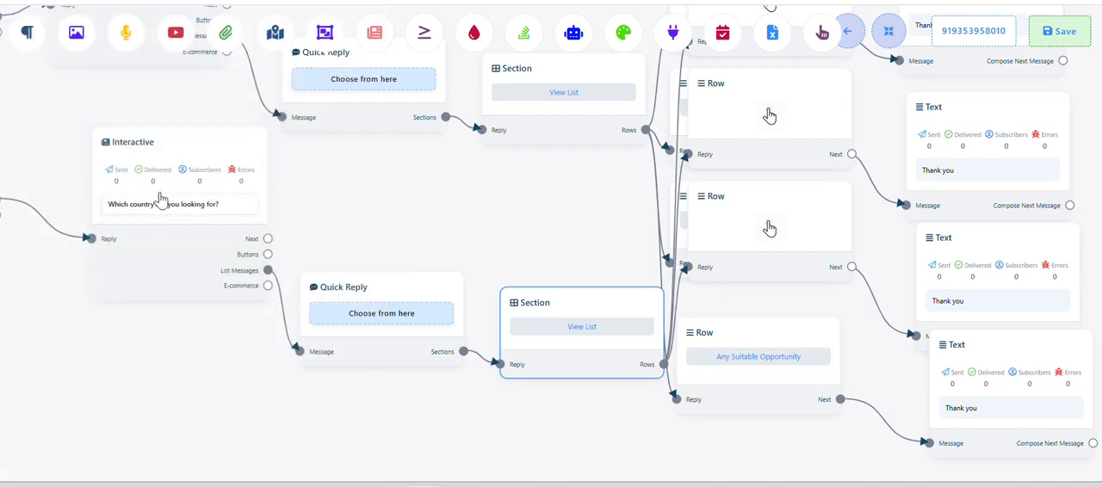
Move the country list's Quick Reply, Section and three empty Rows away from the India branch's blocks, so the two branches do not overlap
scroll(446, 234, down, 1)
scroll(421, 302, down, 1)
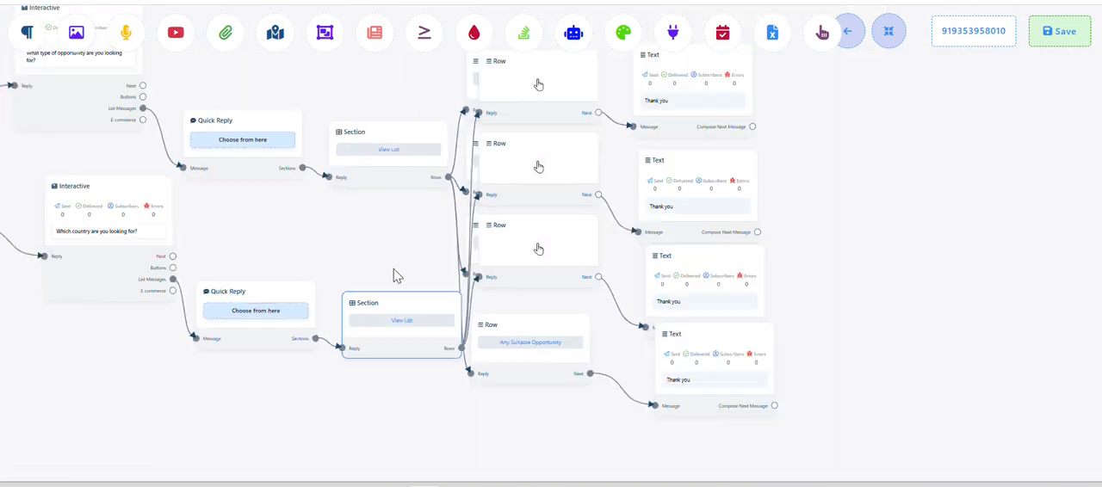
drag(245, 333, 115, 401)
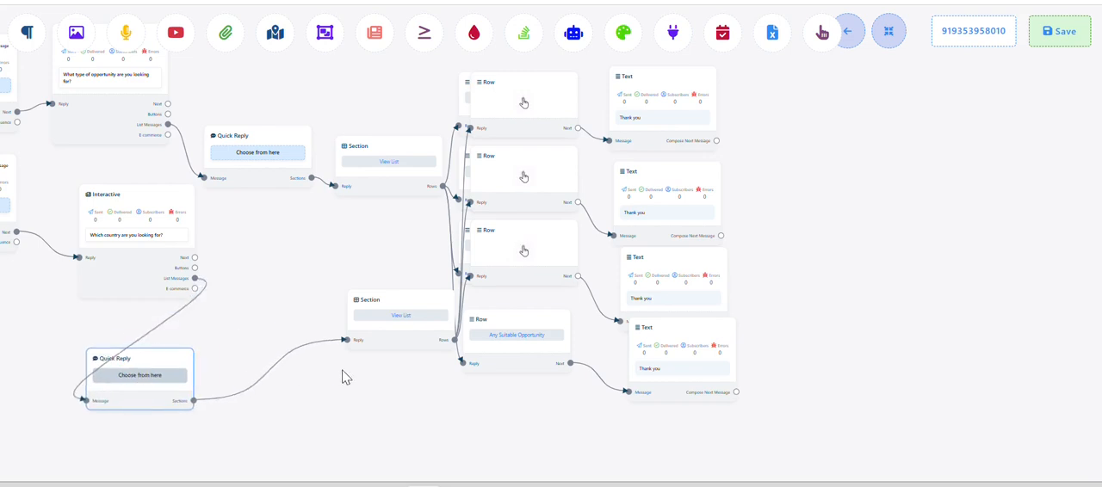
drag(401, 341, 248, 410)
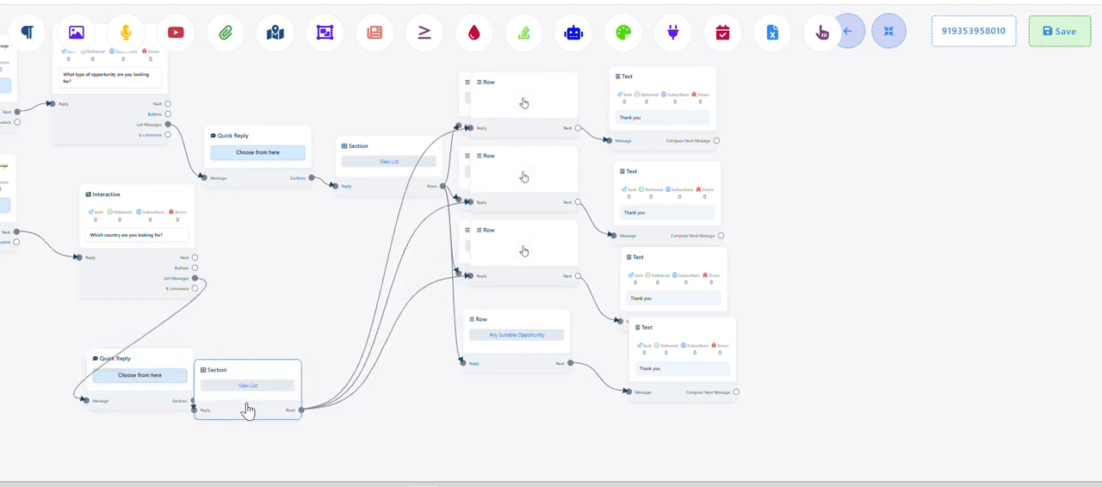
click(520, 106)
drag(521, 106, 371, 237)
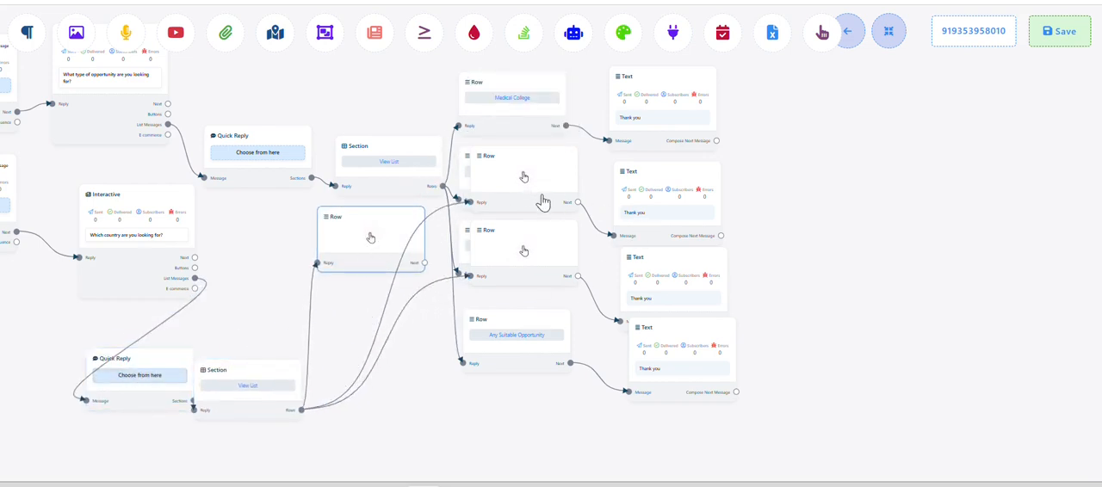
drag(543, 203, 401, 324)
drag(527, 268, 388, 394)
double_click(382, 258)
key(alt+Tab)
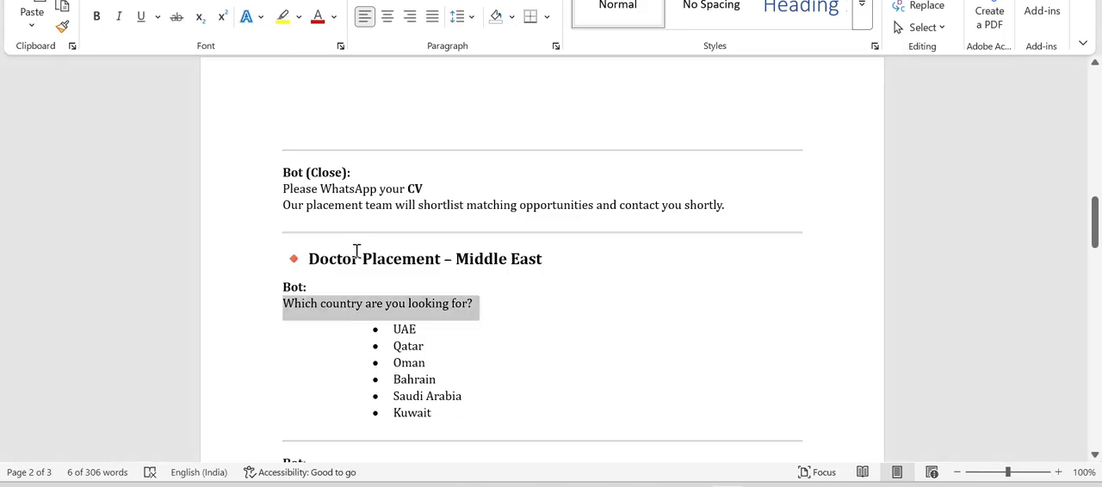
key(alt+Tab)
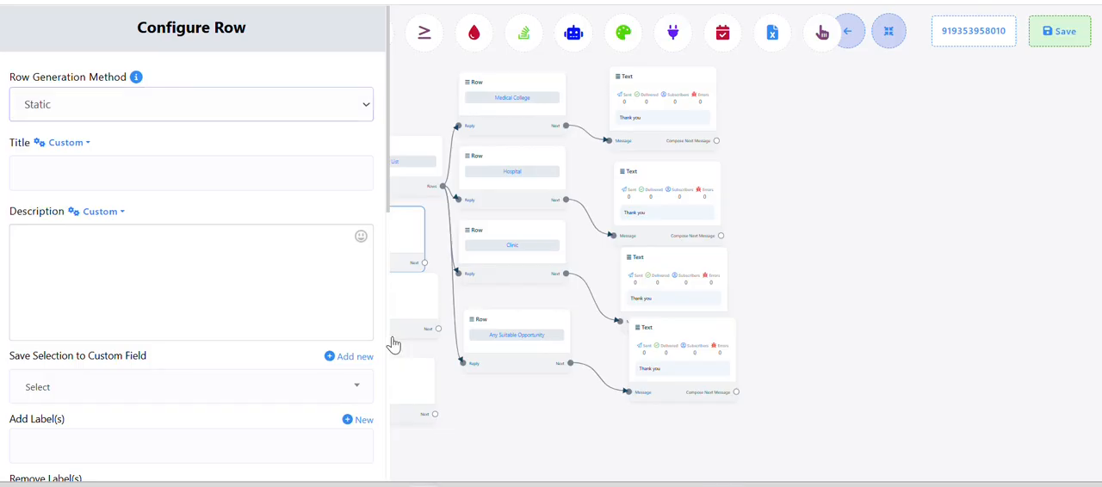
click(173, 166)
key(alt+Tab)
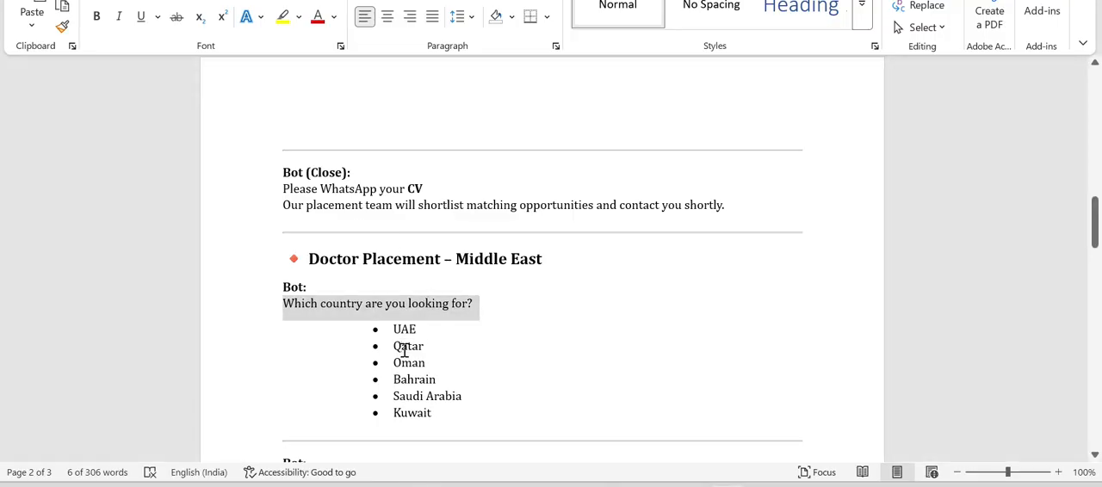
double_click(403, 346)
key(alt+Tab)
scroll(302, 285, down, 6)
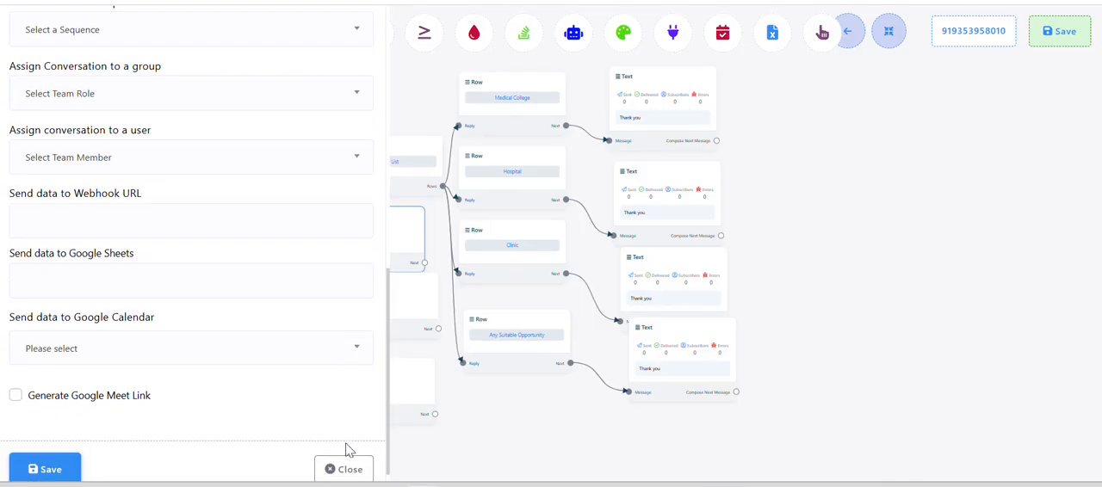
click(347, 470)
click(416, 308)
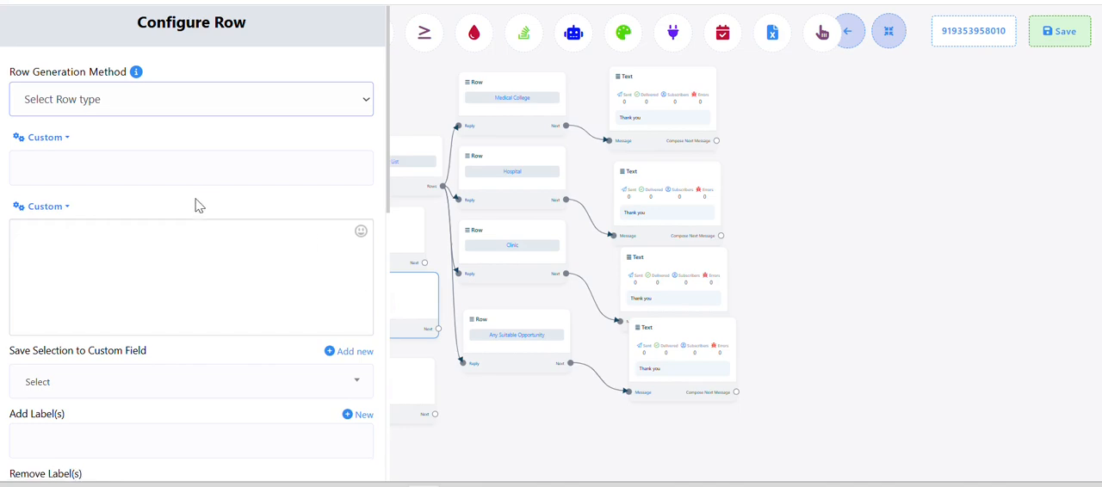
scroll(198, 205, down, 7)
click(346, 451)
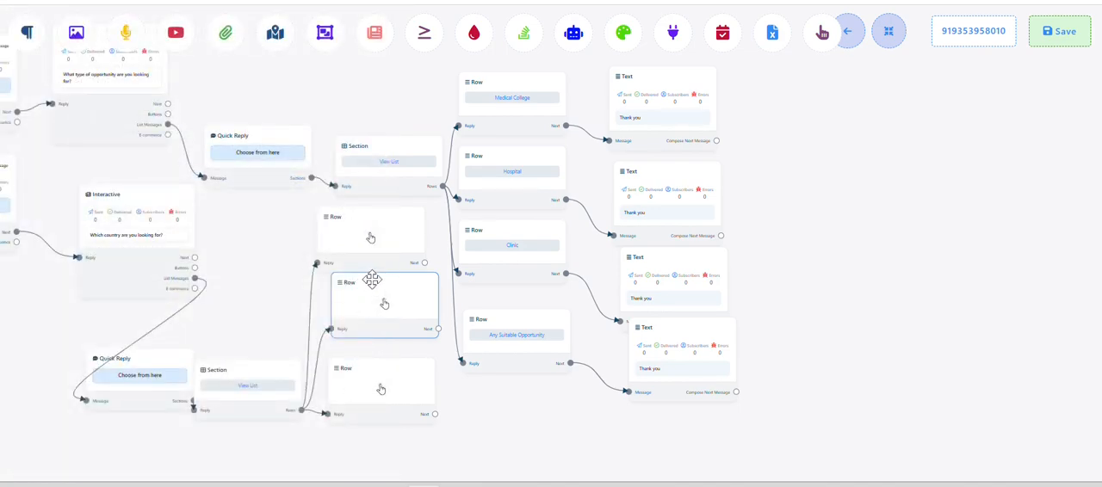
Delete the Middle East branch's Quick Reply list blocks and its "Which country are you looking for?" Interactive block
right_click(153, 375)
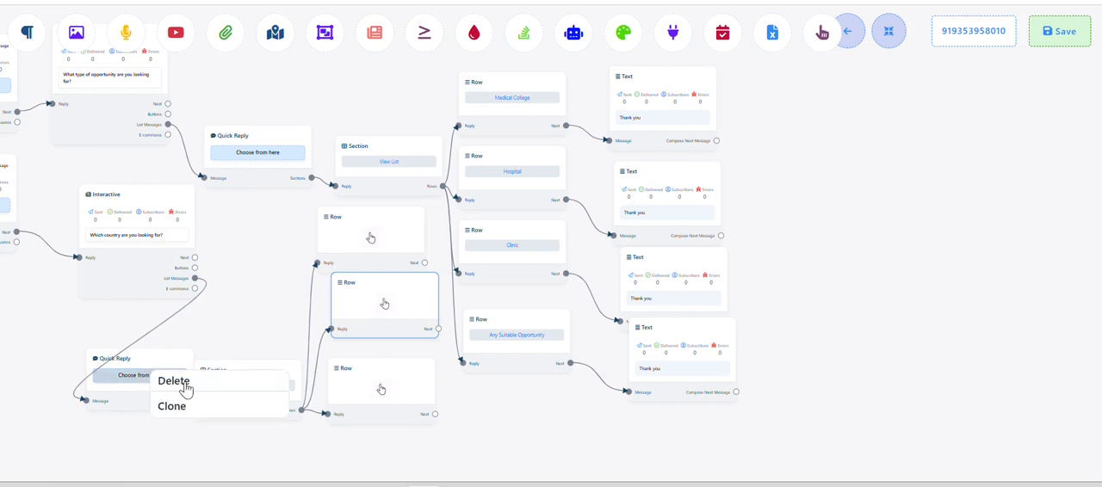
click(176, 381)
right_click(196, 302)
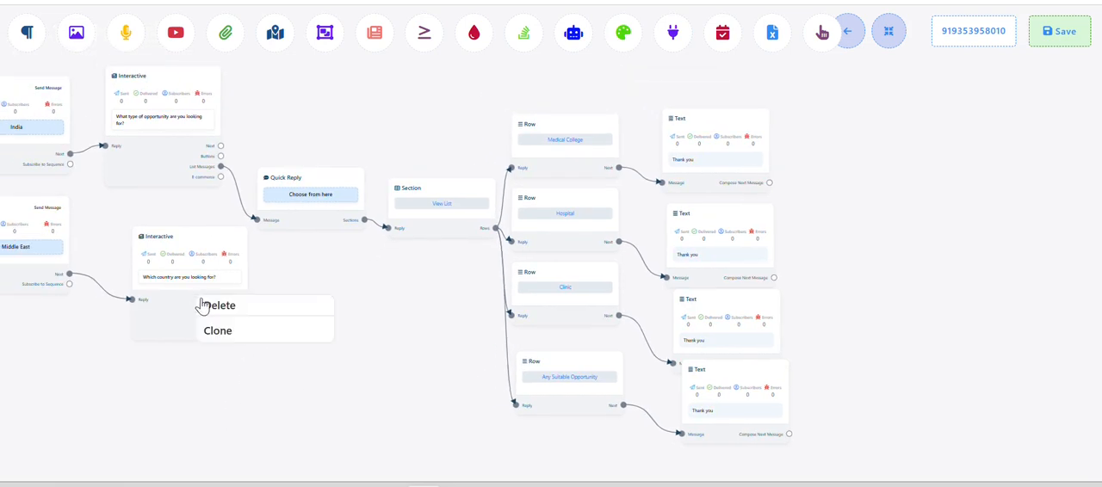
click(216, 306)
Try to save the flow without the country question
drag(231, 292, 342, 325)
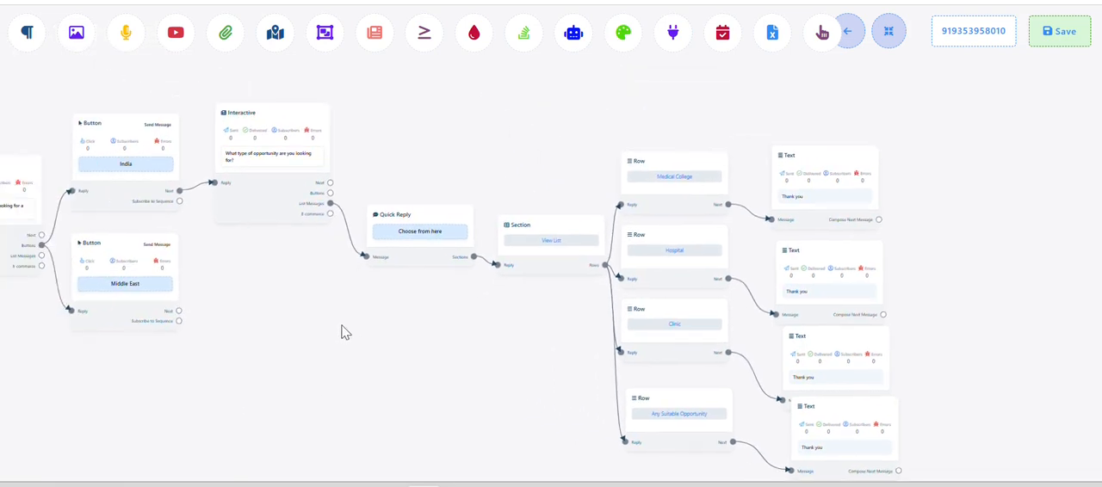
scroll(342, 318, down, 2)
scroll(241, 316, up, 2)
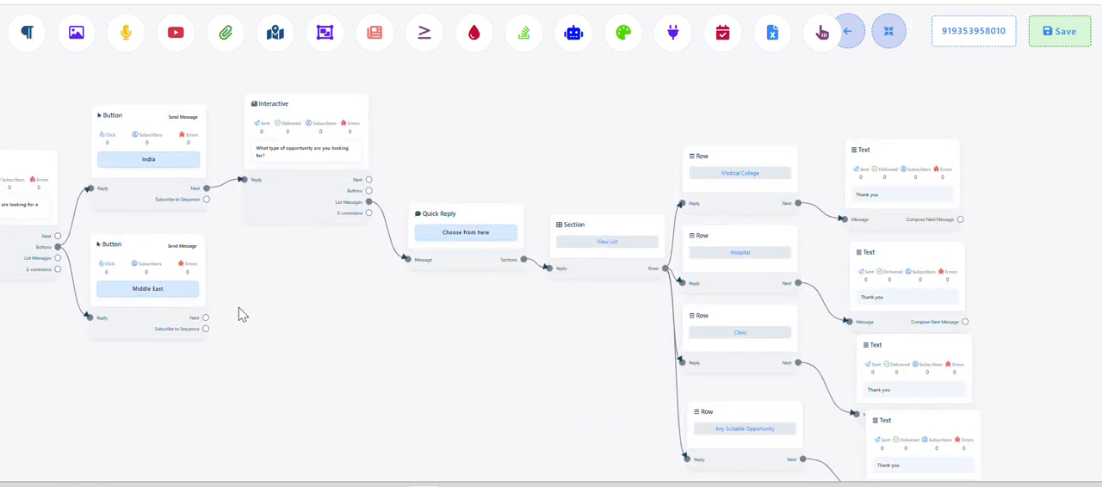
scroll(284, 316, down, 2)
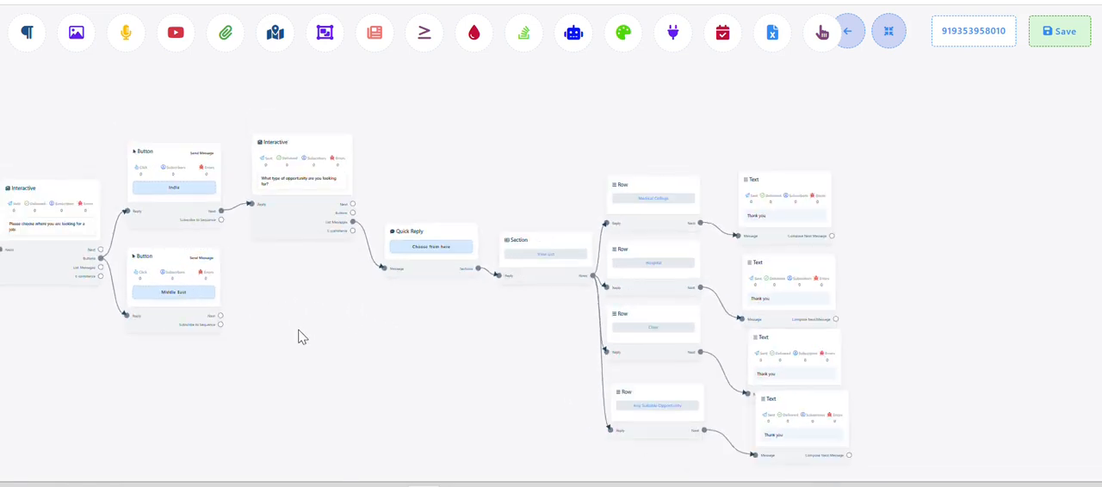
drag(299, 330, 351, 323)
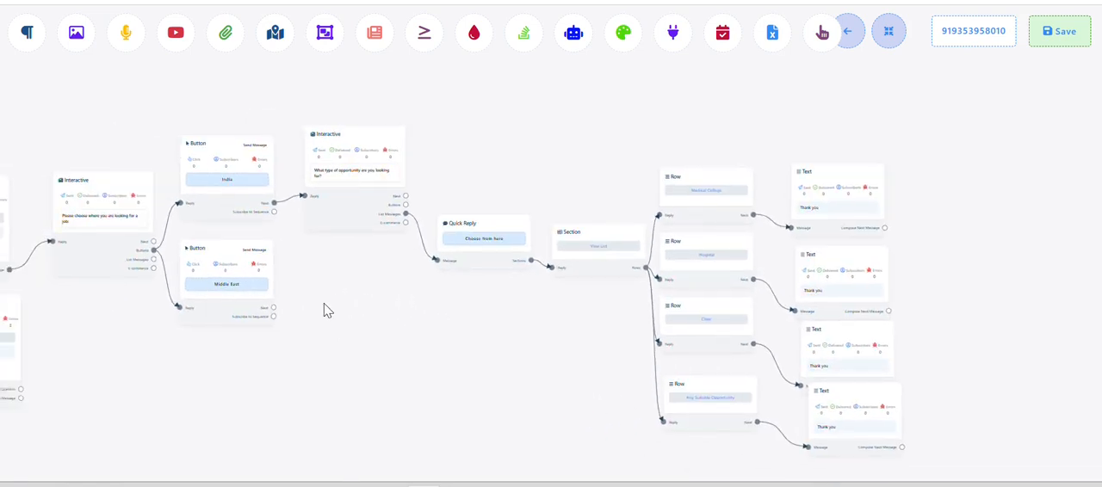
click(1064, 39)
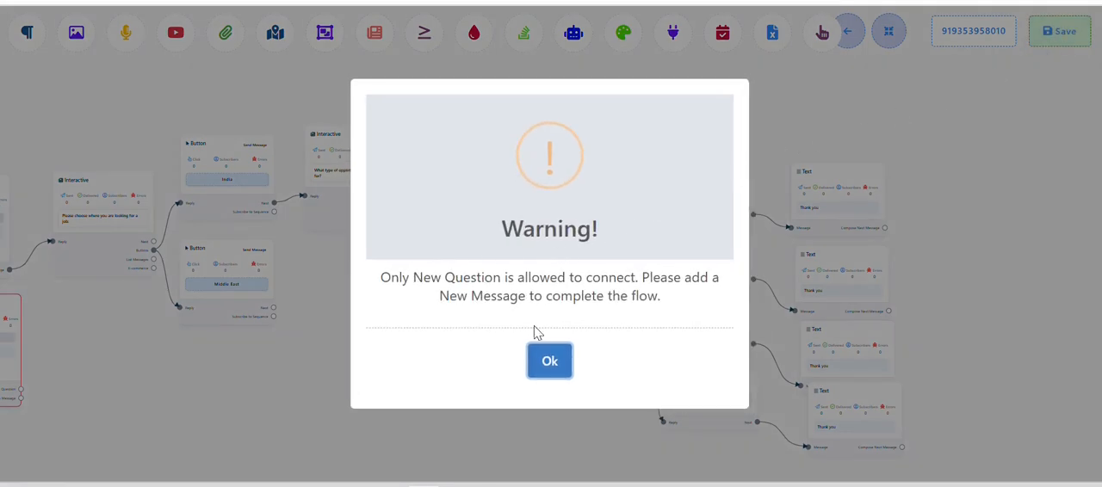
click(551, 363)
End the lower branch's Medical Speciality question with a "Thank you" Text block on its Thankyou Message output, and try to save the flow
drag(252, 325, 410, 351)
scroll(293, 341, up, 3)
drag(172, 381, 256, 337)
scroll(221, 364, up, 2)
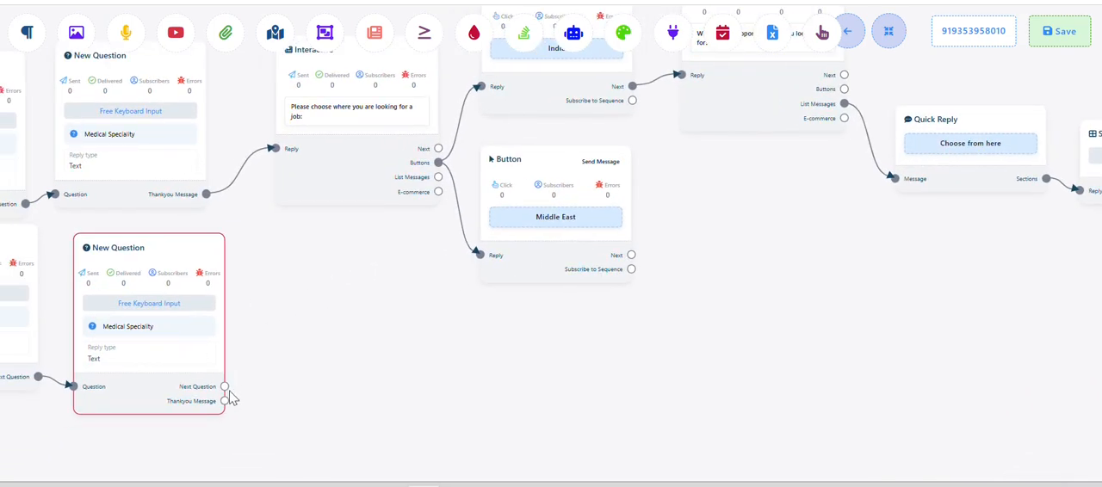
drag(224, 401, 287, 311)
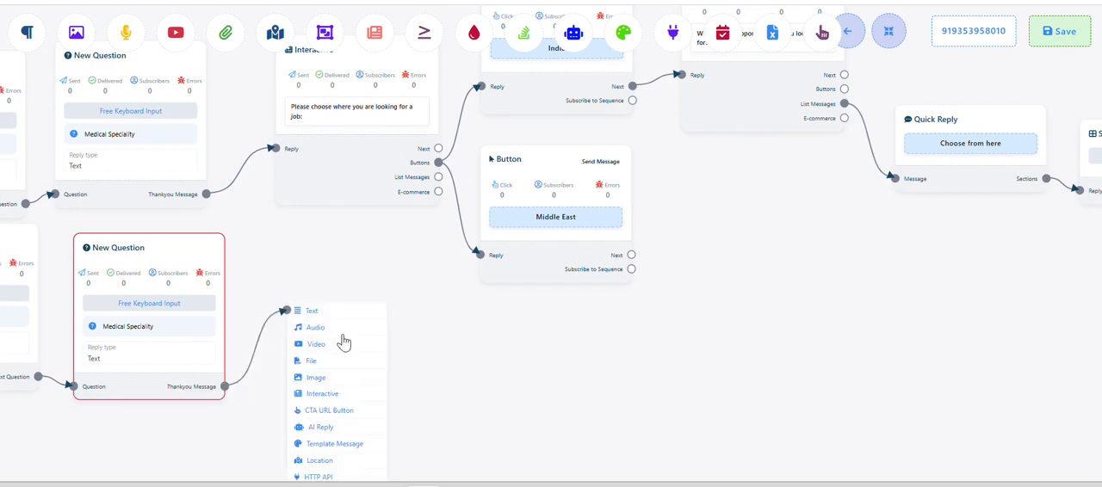
click(337, 319)
drag(438, 369, 376, 347)
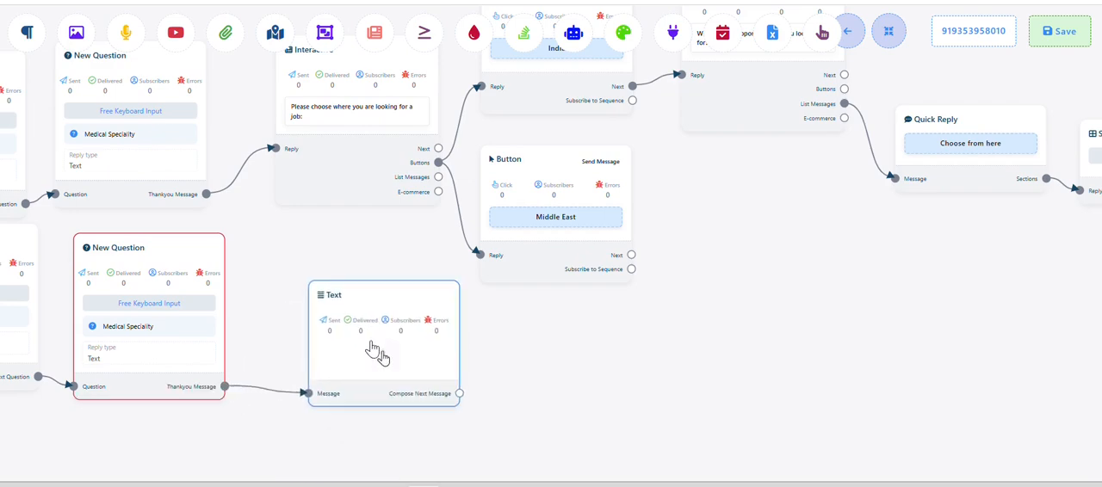
click(317, 329)
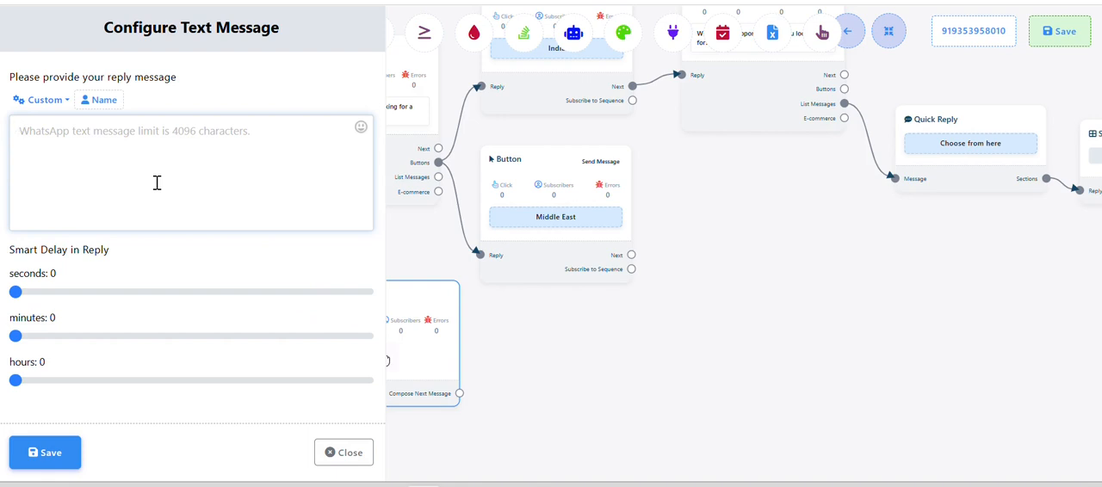
text(Thank you)
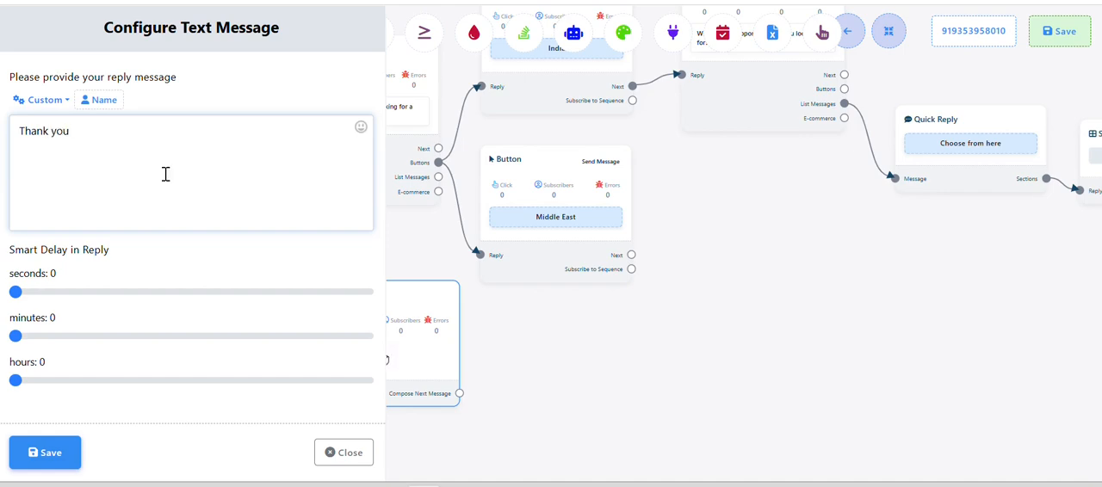
click(53, 452)
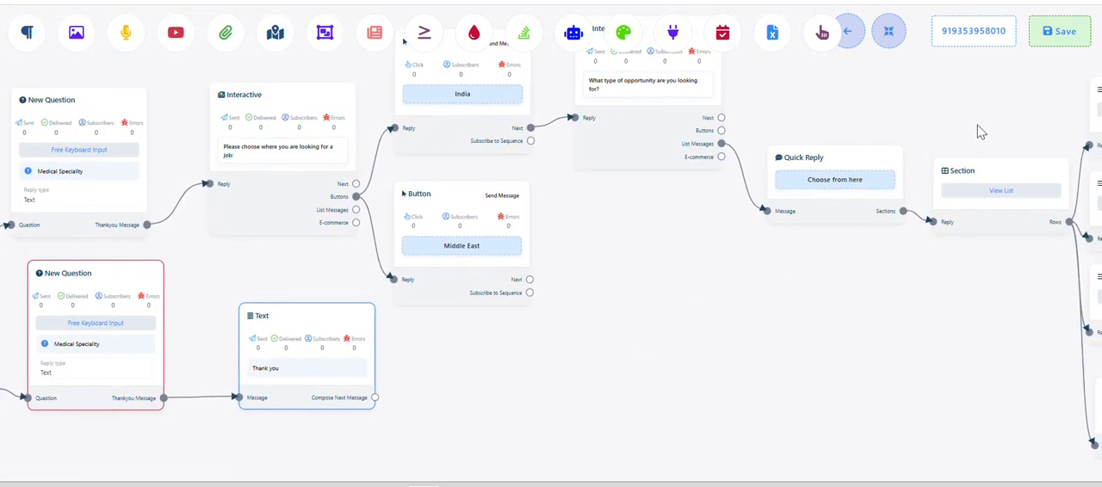
click(1047, 32)
click(551, 358)
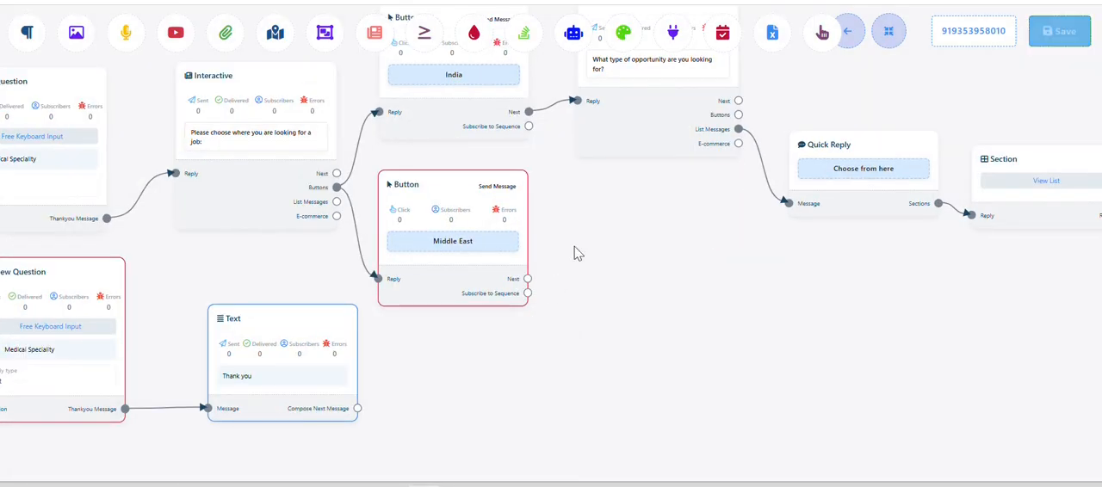
Connect a new Text block with the message "Thank you" to the Middle East button's Next output and save the block
drag(479, 346, 566, 278)
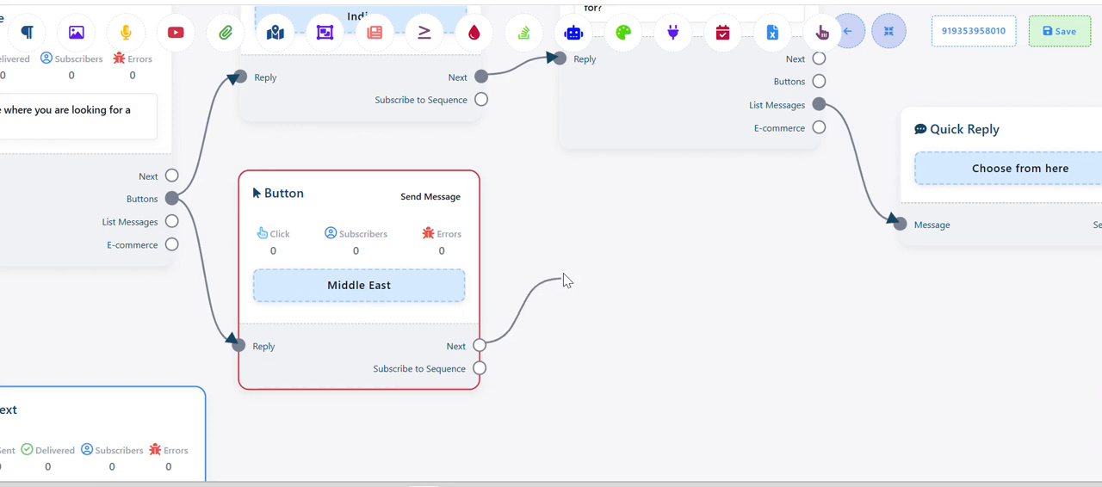
click(607, 284)
drag(726, 403, 681, 325)
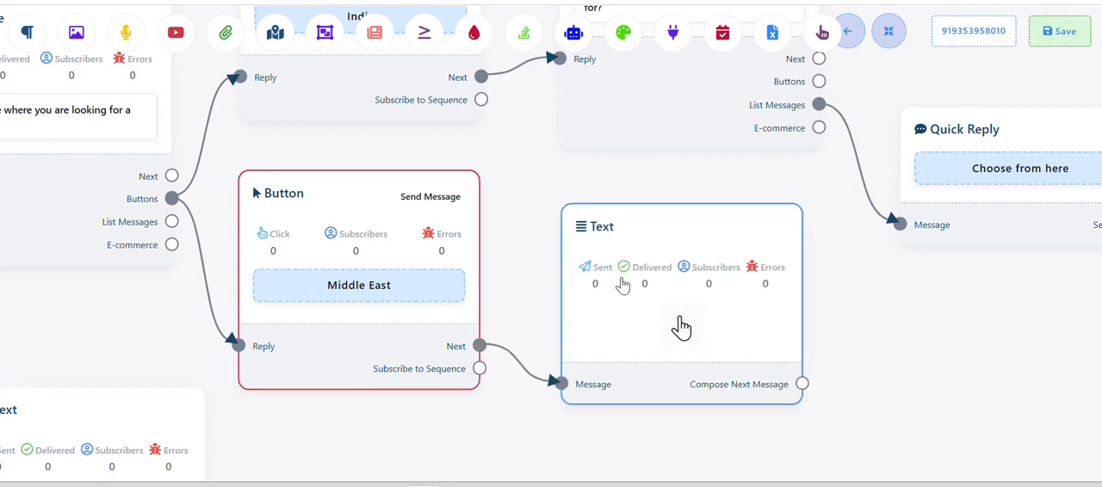
click(681, 324)
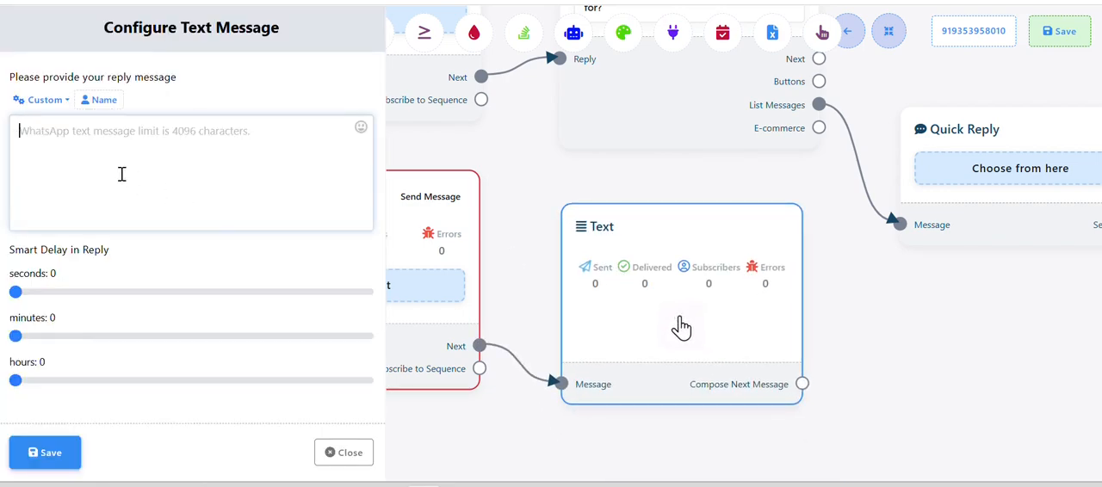
text(Thank)
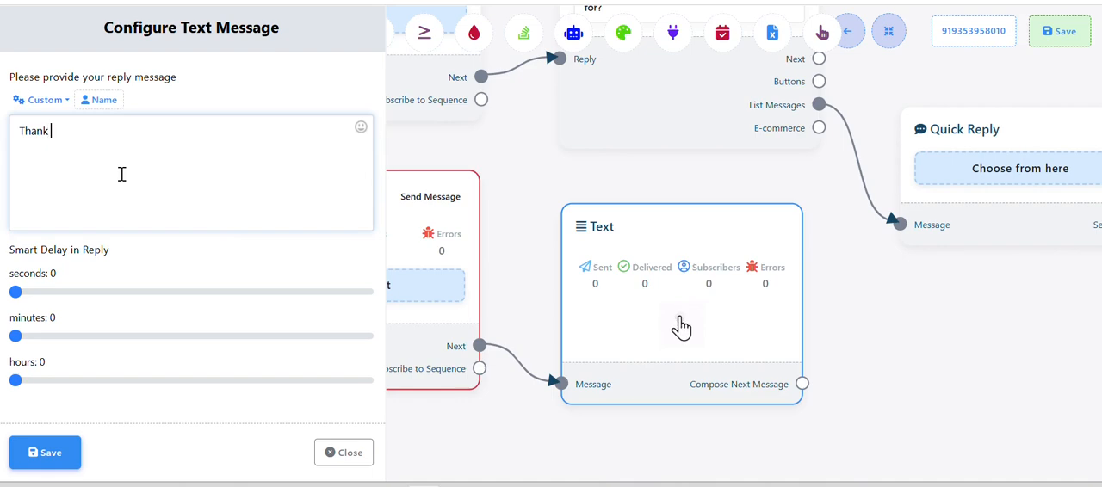
text( you)
click(30, 453)
scroll(354, 370, down, 3)
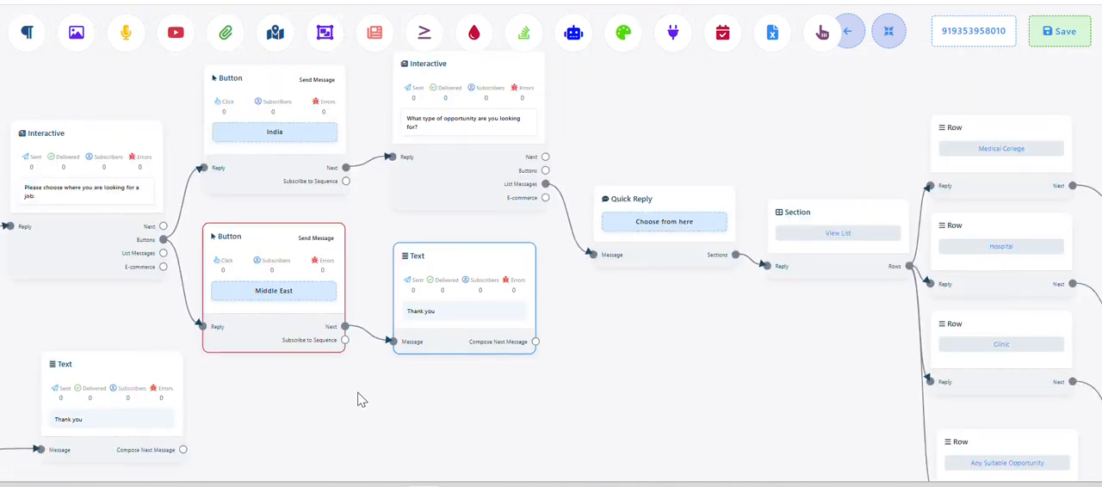
drag(519, 352, 606, 210)
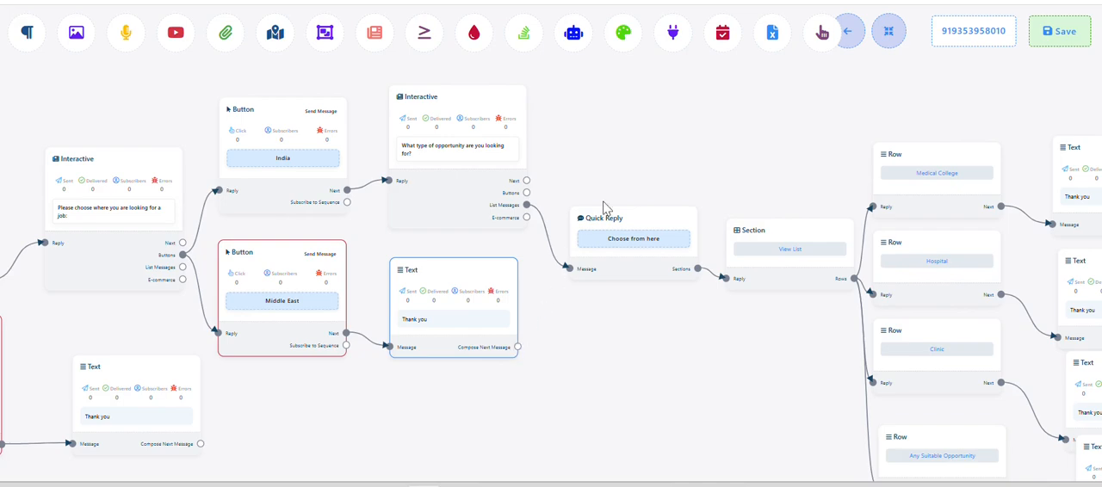
scroll(619, 220, up, 3)
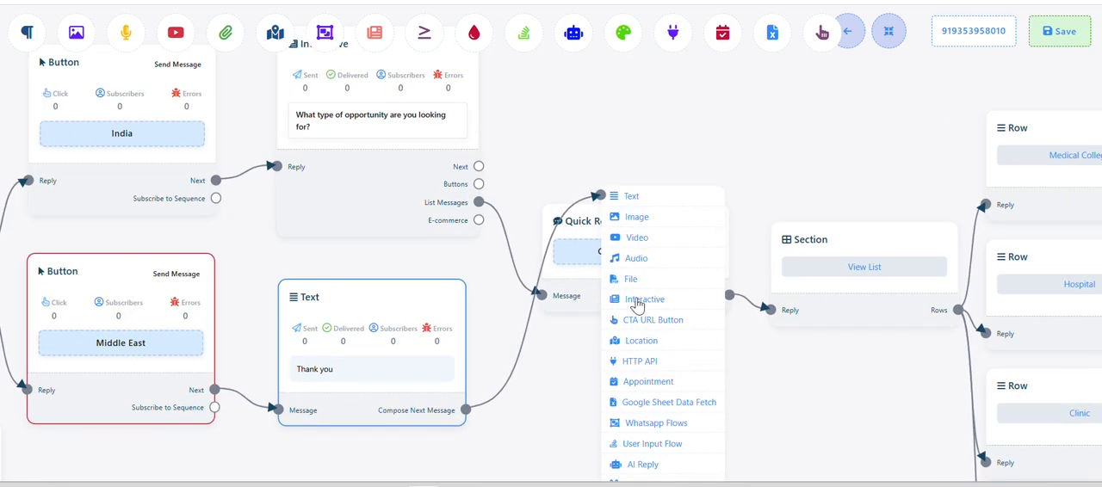
click(677, 363)
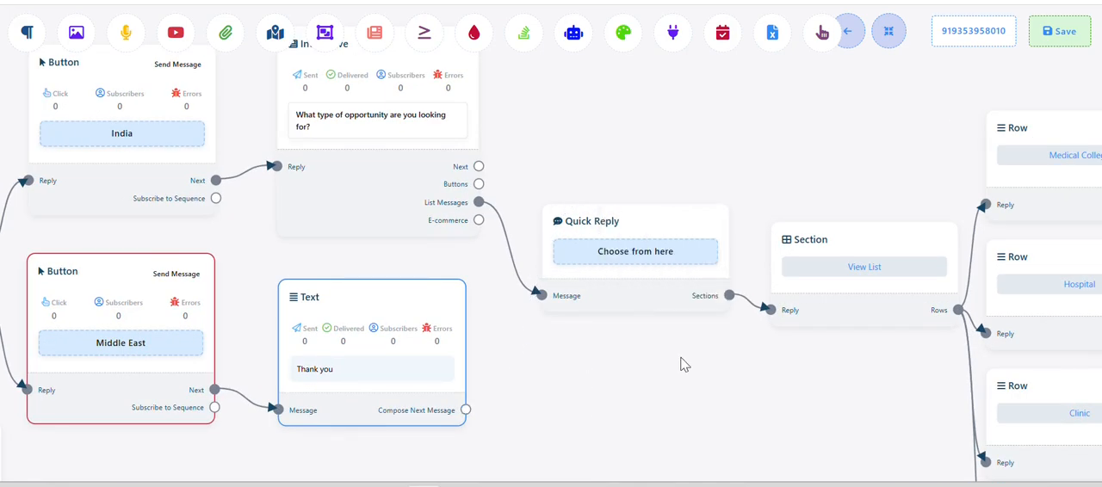
Save the whole flow and reopen the Doctor Placement flow for editing from the bot reply list
scroll(603, 364, down, 5)
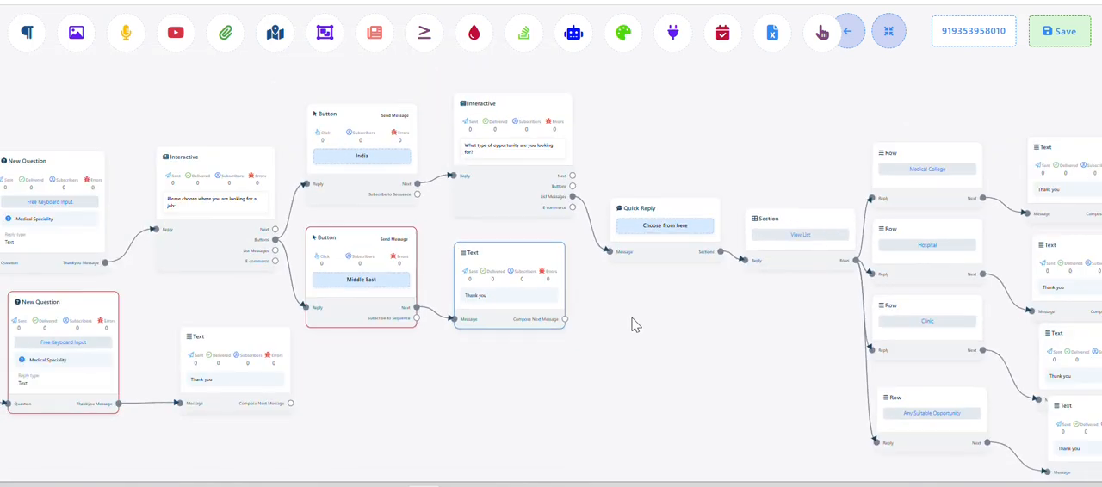
click(1061, 43)
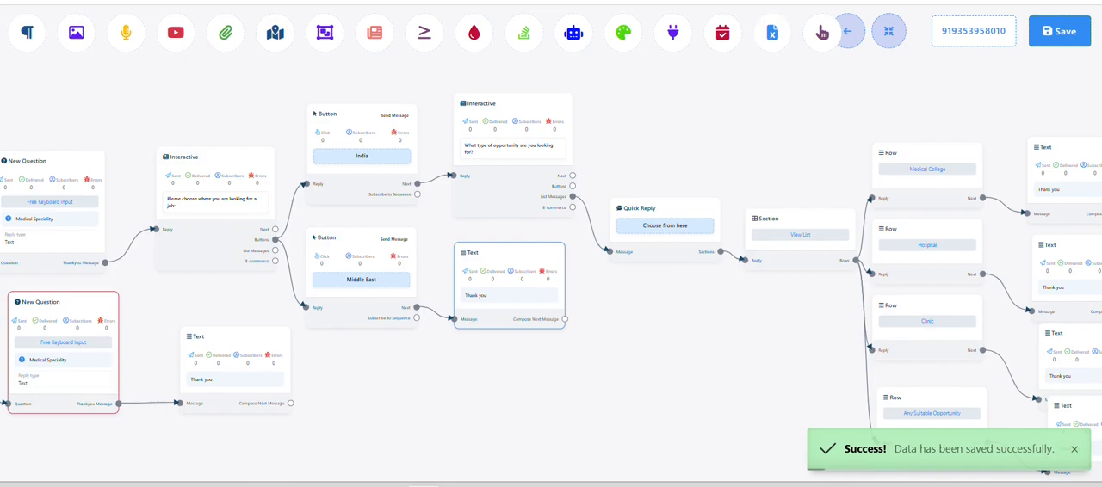
click(818, 1)
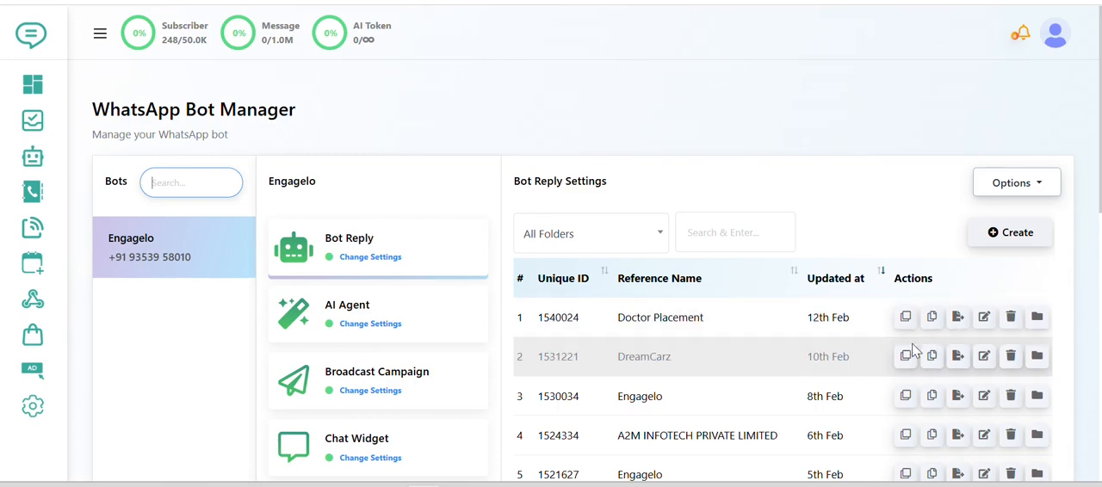
click(984, 318)
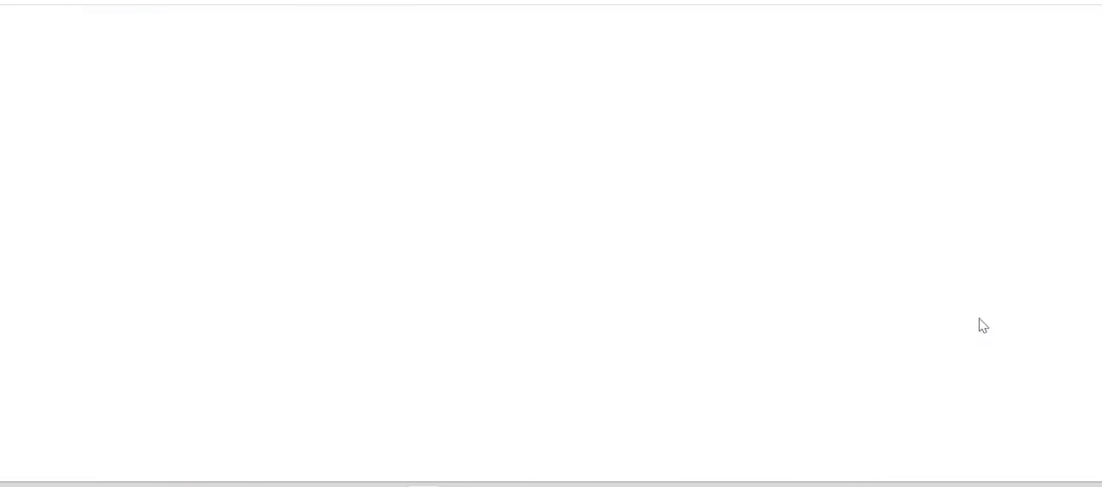
scroll(801, 212, down, 6)
drag(855, 158, 593, 152)
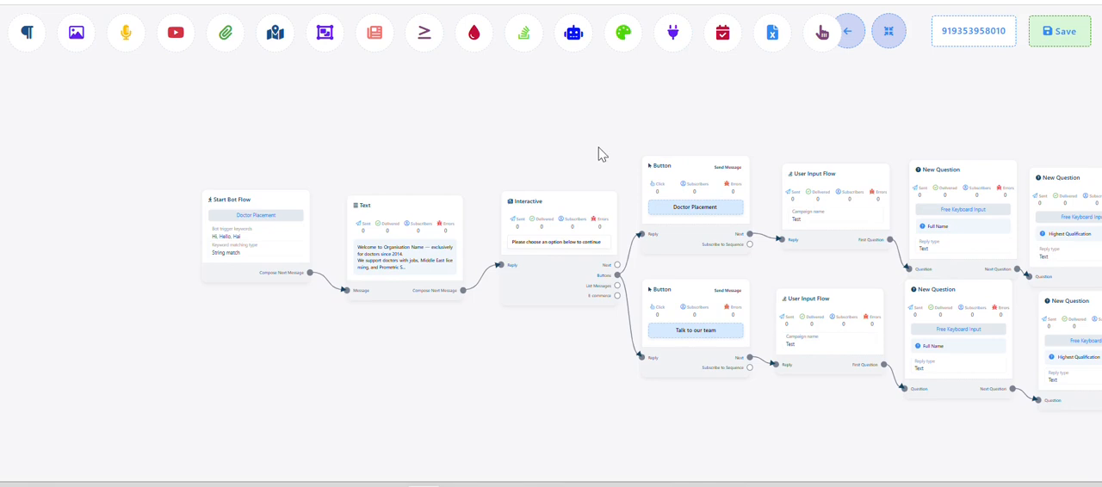